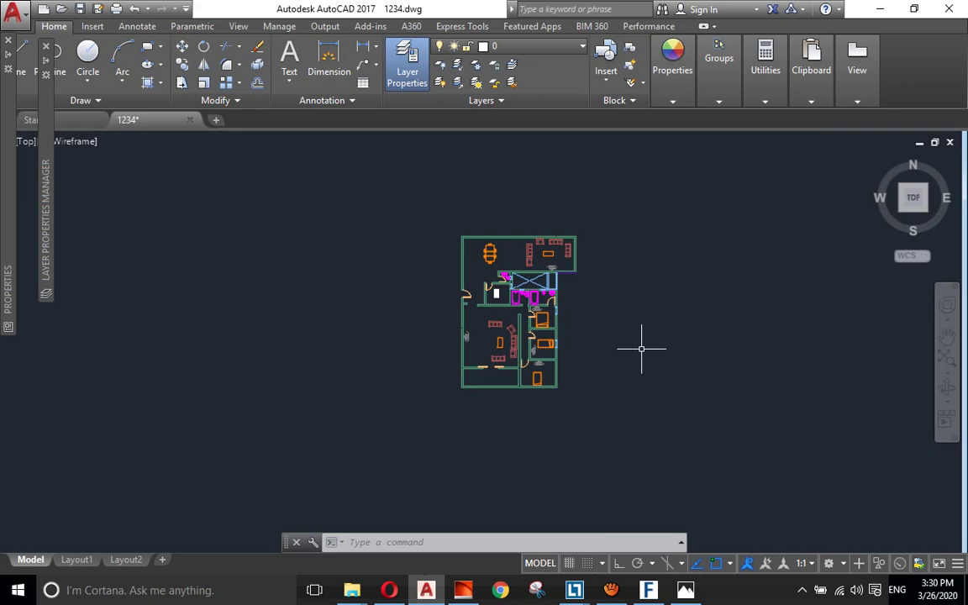
Scroll through the Distribution course 'Lighting' playlist videos in Opera, then return to AutoCAD.
click(389, 590)
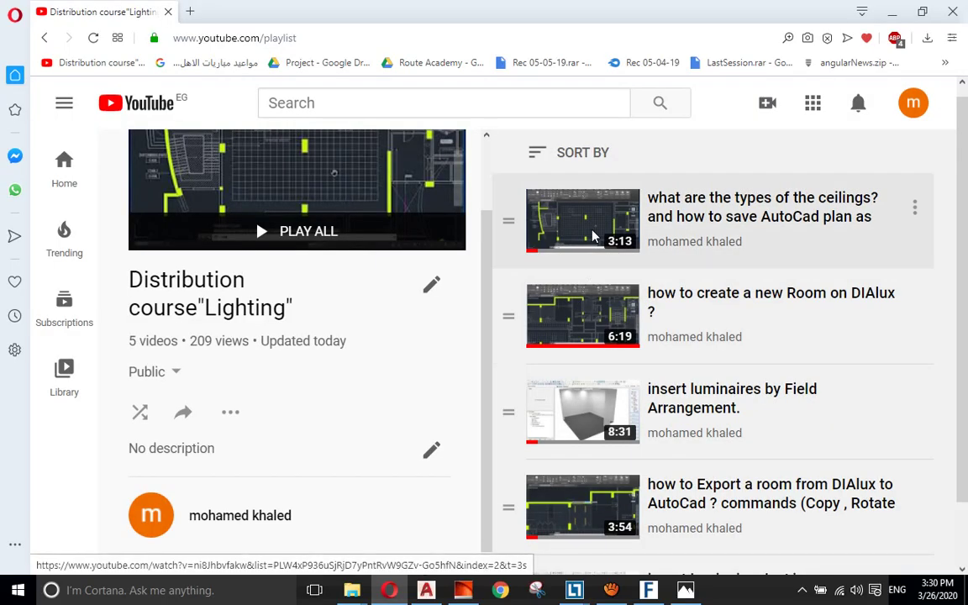
scroll(620, 336, up, 1)
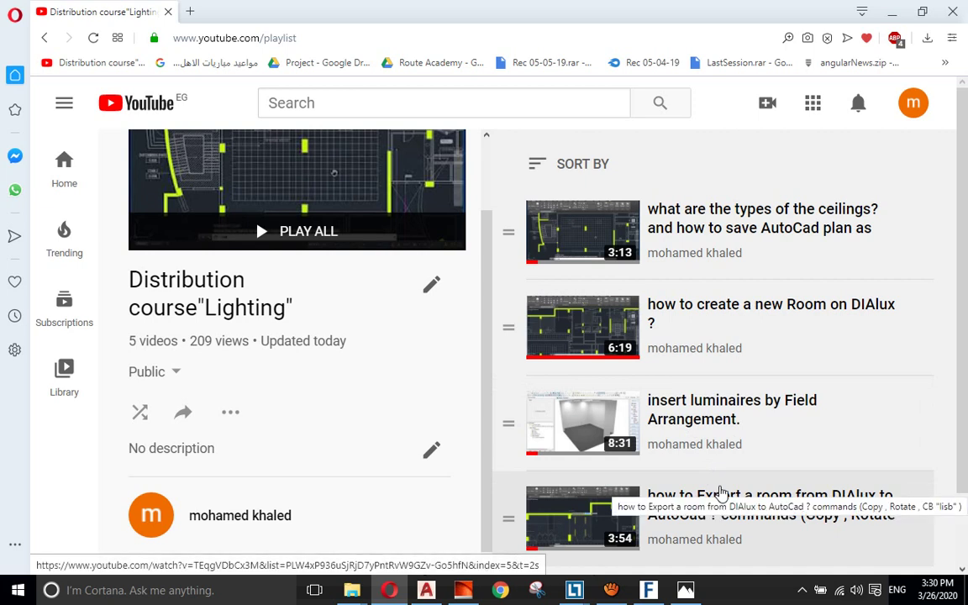
click(426, 591)
Thaw the 1-lighting layer and frame the plan to show red luminaire symbols in every room.
click(504, 47)
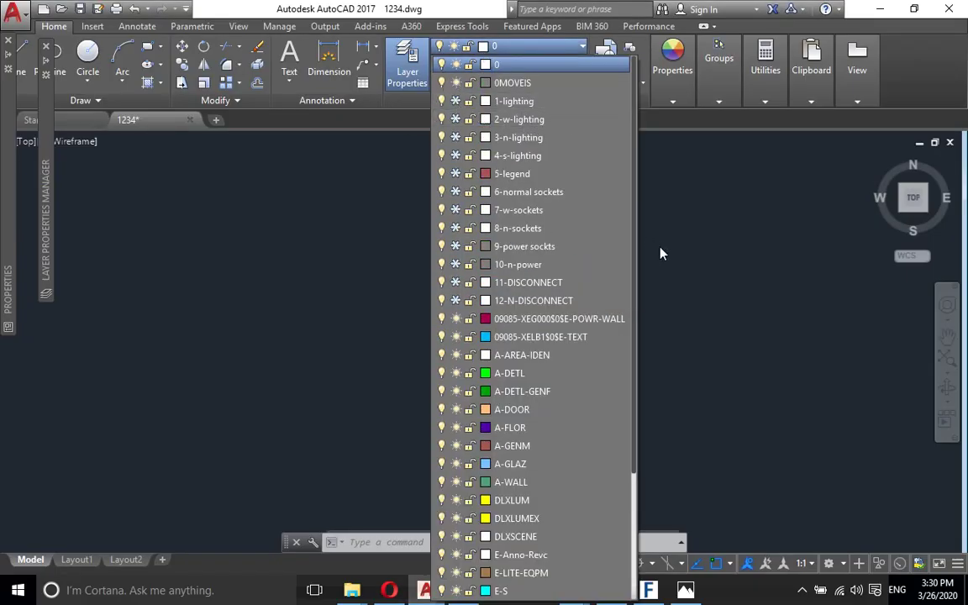
click(684, 243)
scroll(724, 252, up, 3)
middle_drag(619, 272, 648, 212)
scroll(648, 211, up, 2)
scroll(485, 323, down, 3)
scroll(485, 323, up, 1)
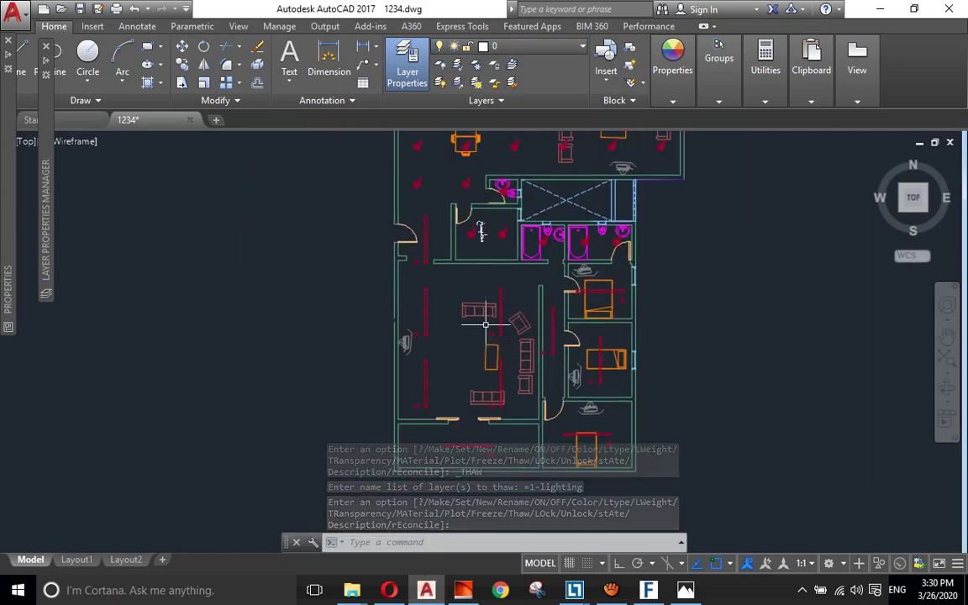
middle_drag(601, 186, 594, 266)
scroll(595, 266, up, 2)
scroll(594, 266, down, 2)
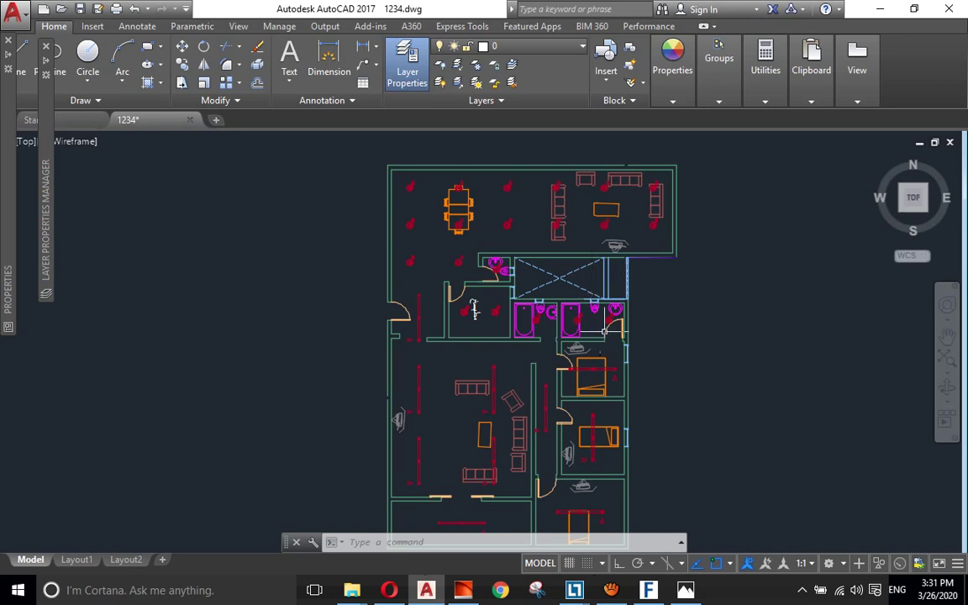
scroll(605, 320, up, 4)
scroll(586, 272, down, 4)
scroll(585, 272, up, 1)
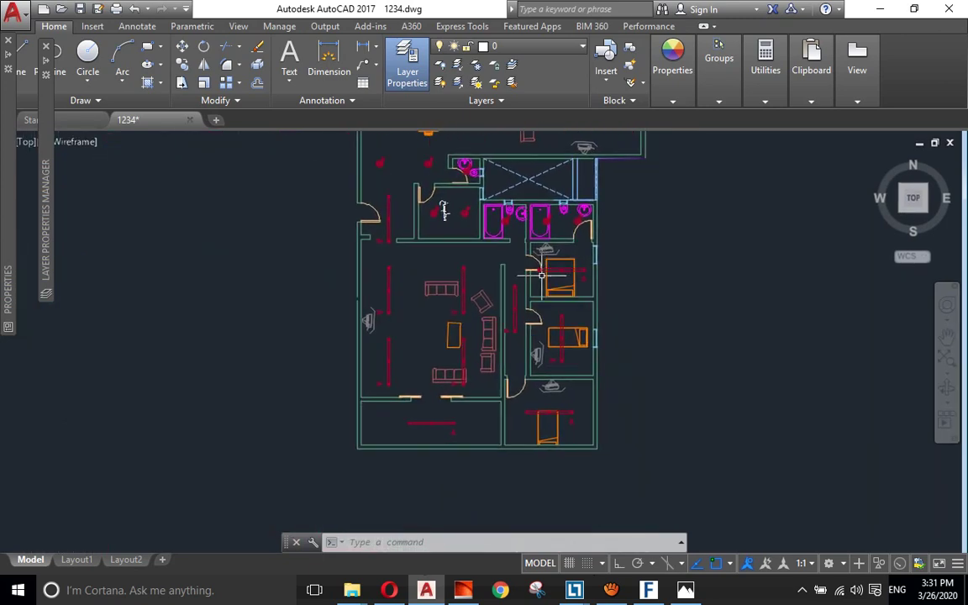
scroll(538, 319, up, 1)
scroll(499, 369, down, 2)
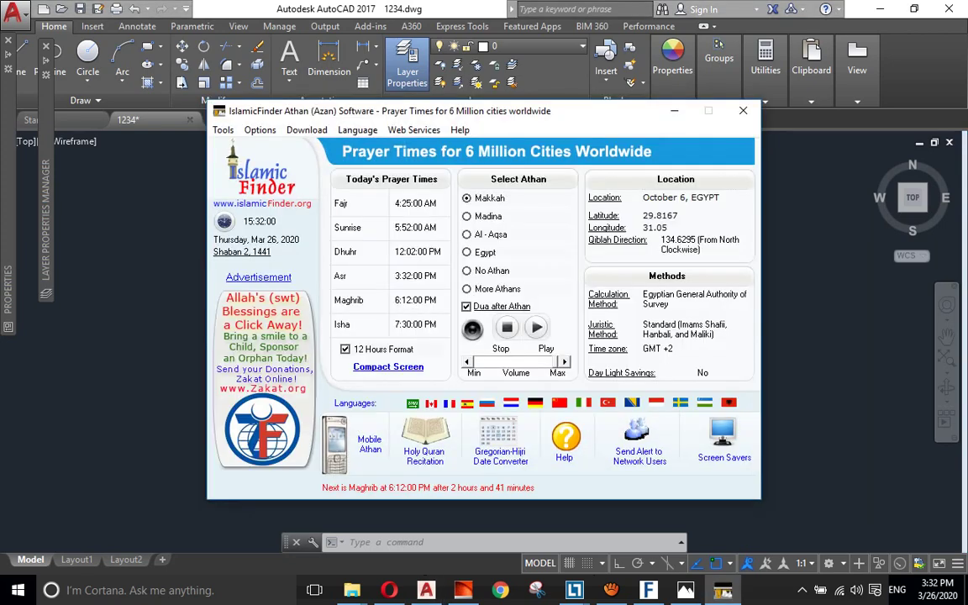
click(743, 110)
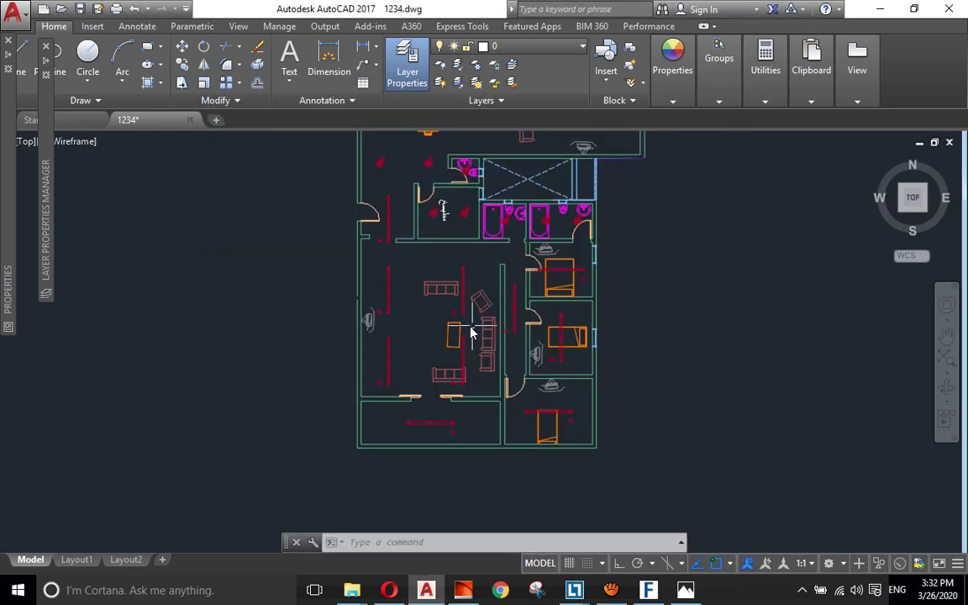
scroll(479, 267, up, 2)
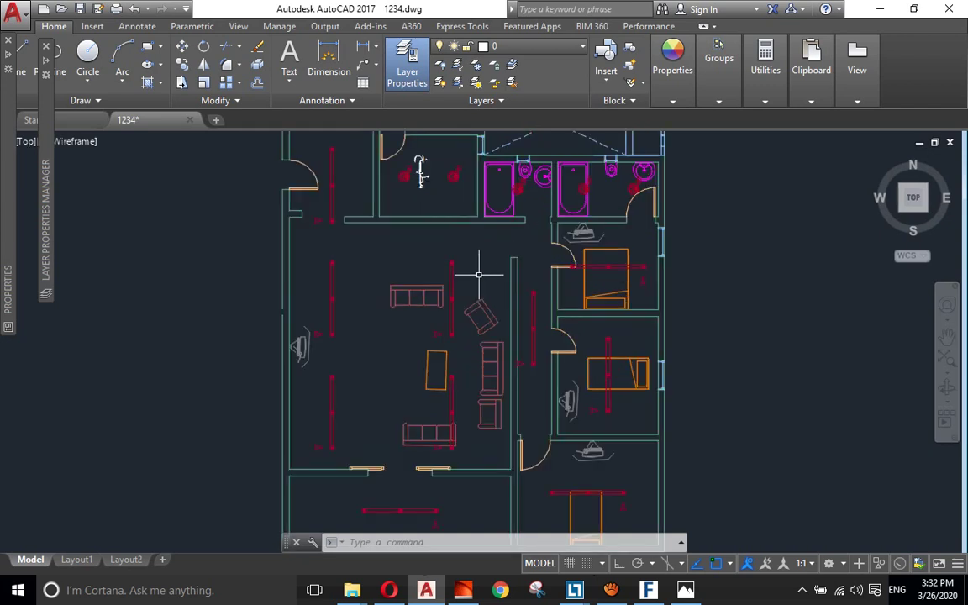
scroll(476, 270, down, 2)
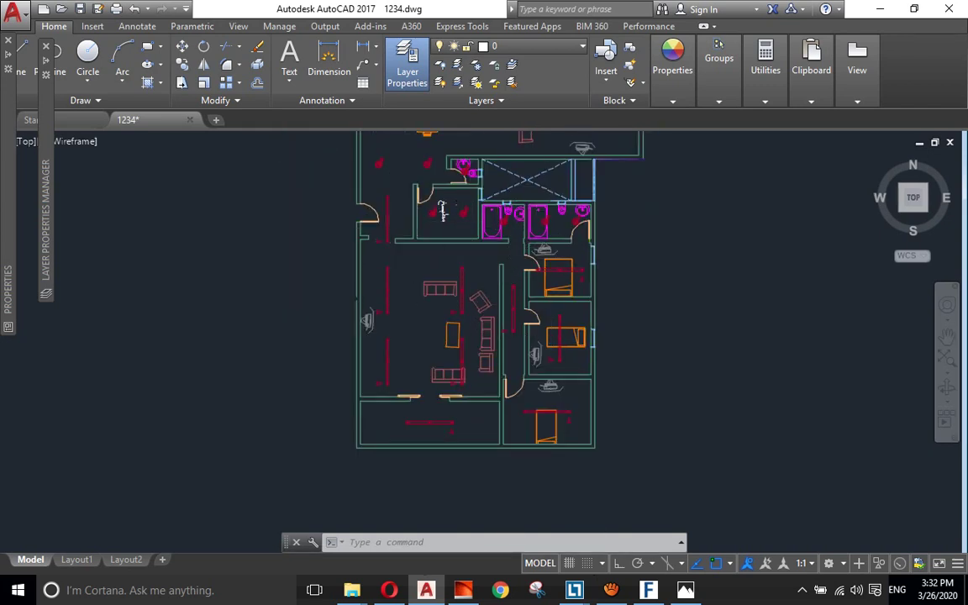
scroll(469, 277, up, 3)
scroll(469, 278, down, 2)
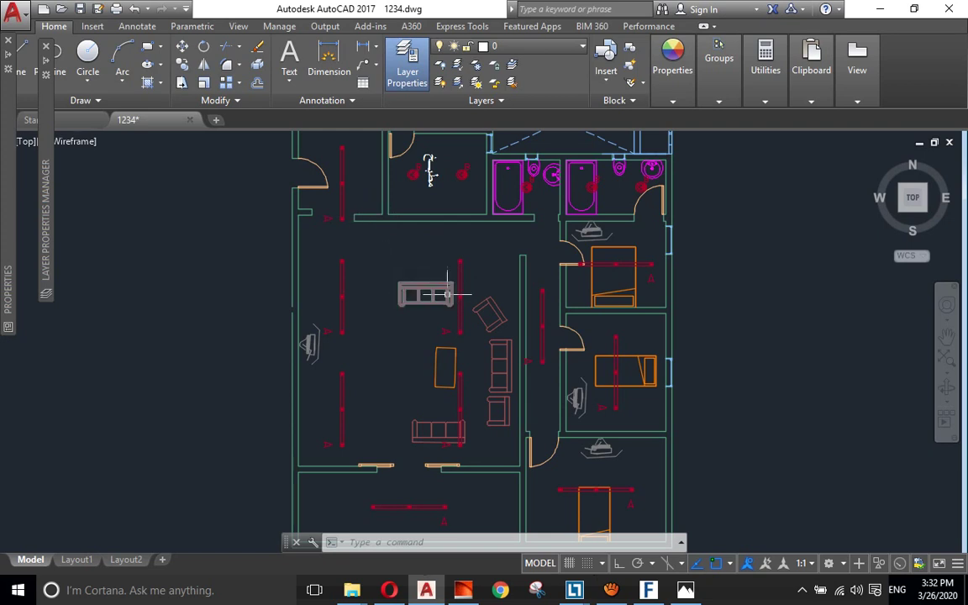
scroll(463, 285, down, 3)
scroll(463, 286, up, 1)
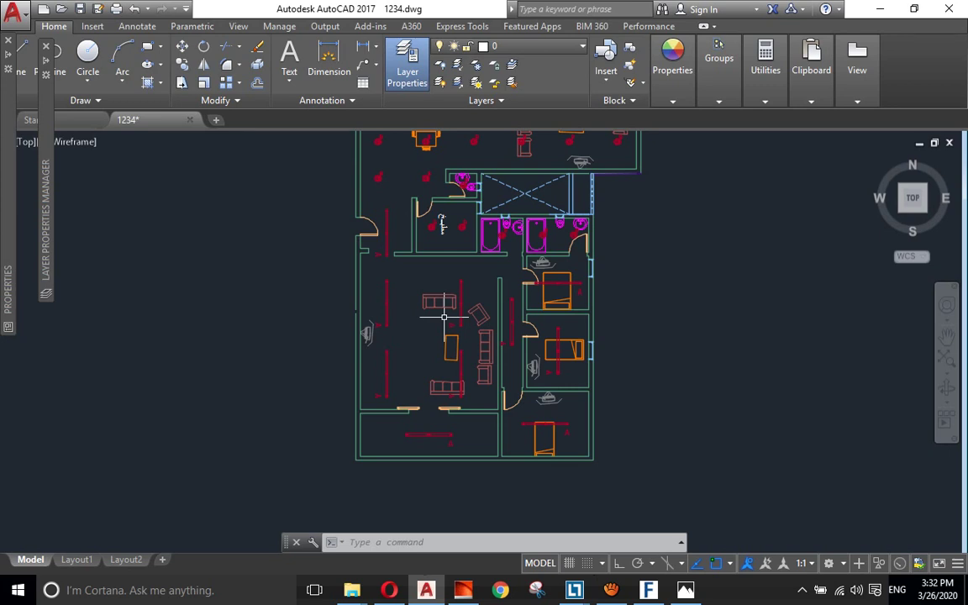
scroll(558, 370, up, 2)
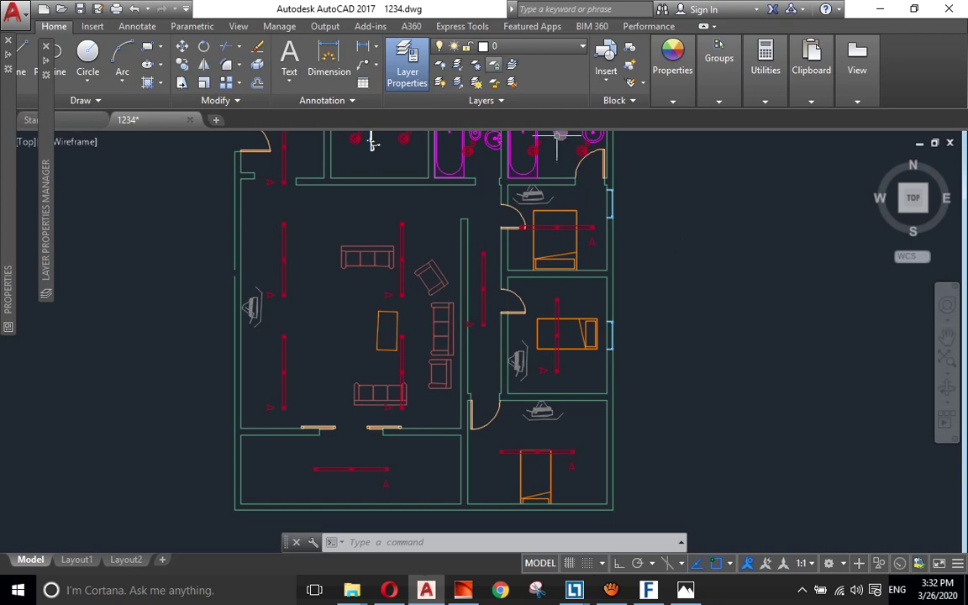
Thaw the 2-w-lighting layer so green wiring and red 'A' labels join the luminaires.
click(512, 46)
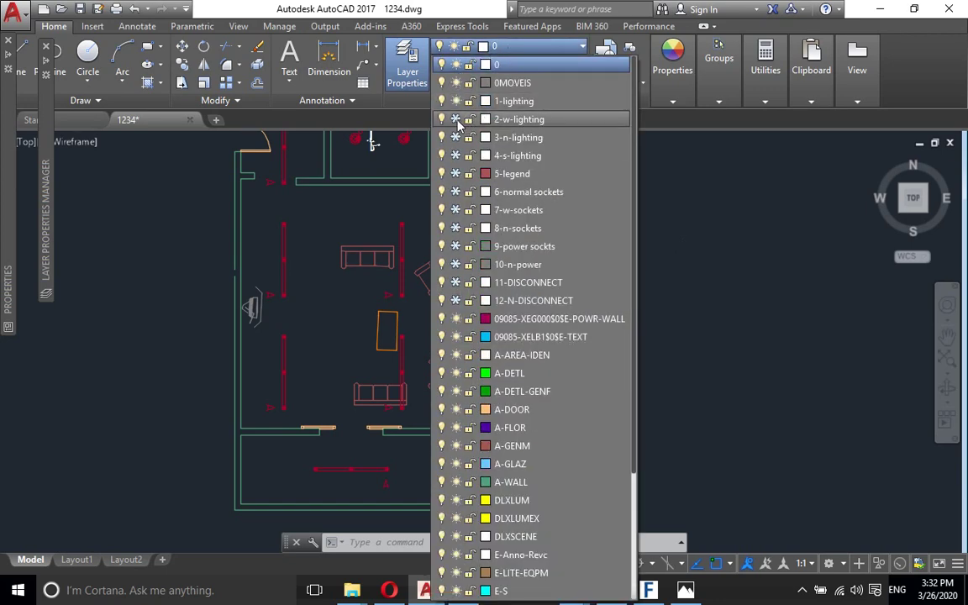
click(455, 119)
click(752, 344)
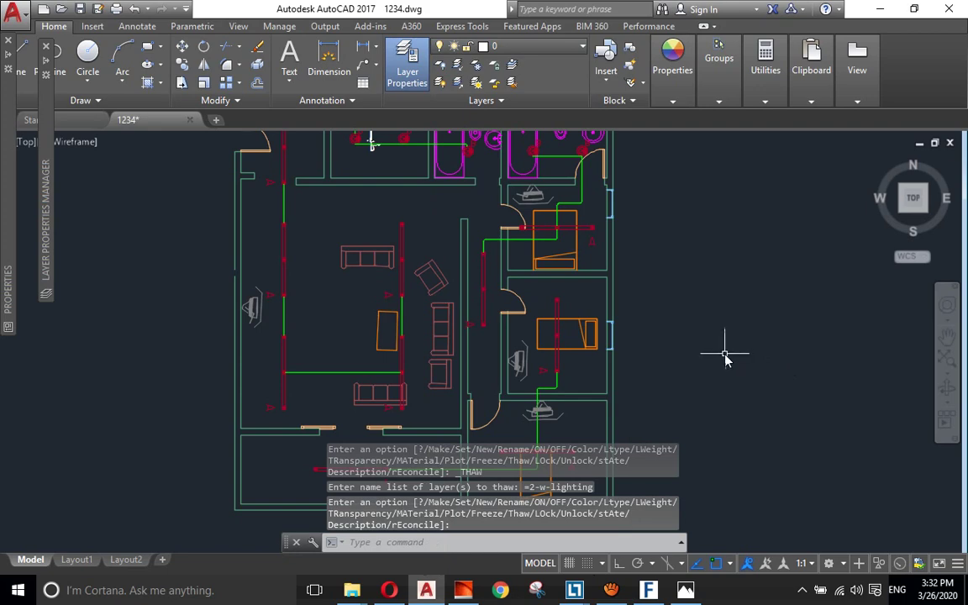
middle_drag(726, 360, 698, 304)
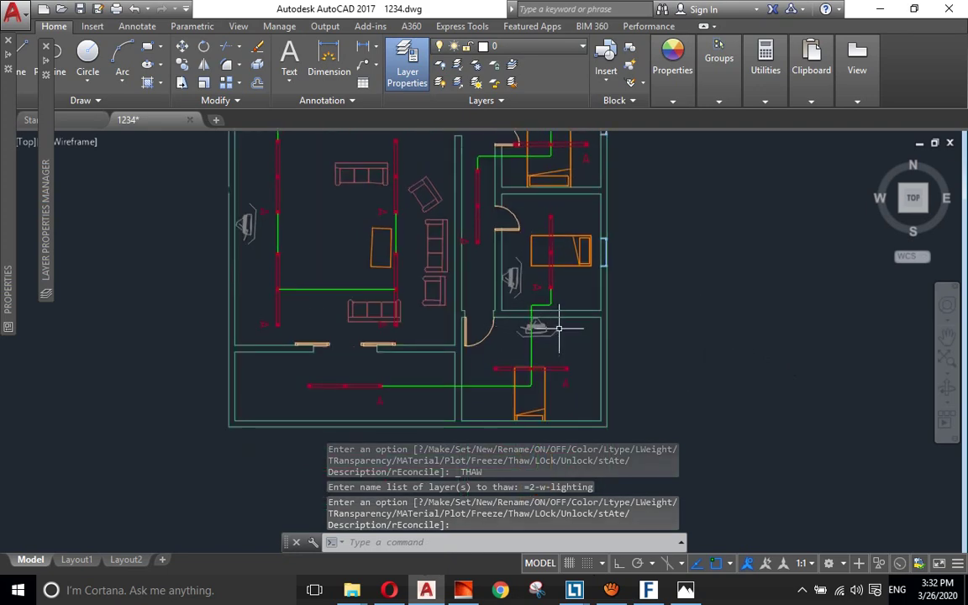
middle_drag(559, 328, 580, 281)
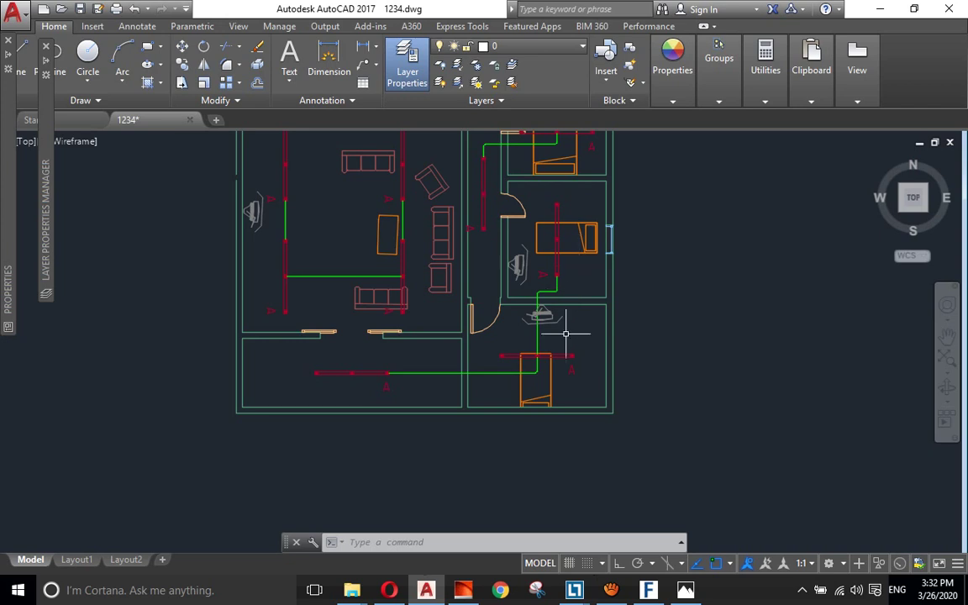
scroll(550, 361, down, 2)
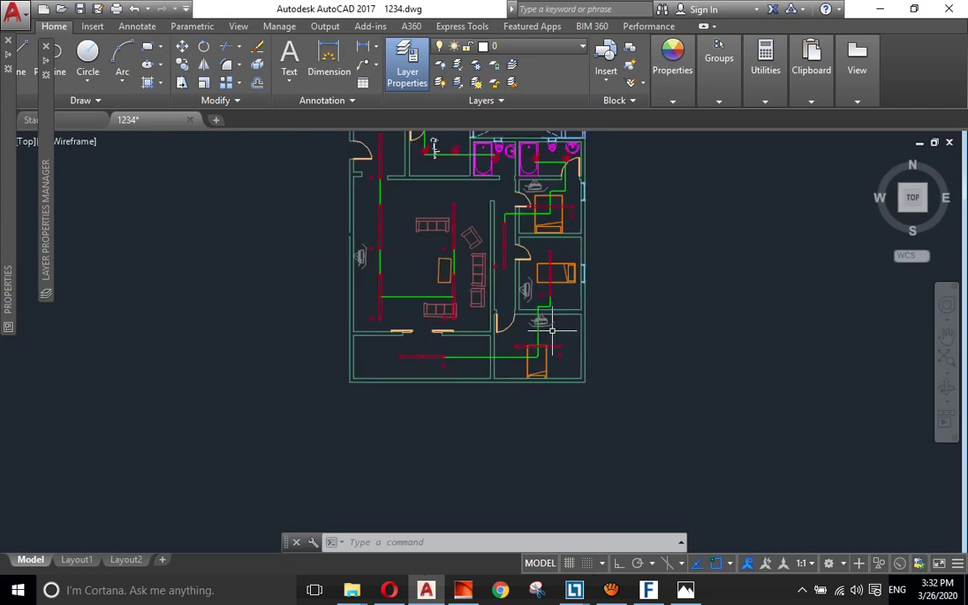
scroll(553, 290, up, 4)
scroll(553, 293, down, 2)
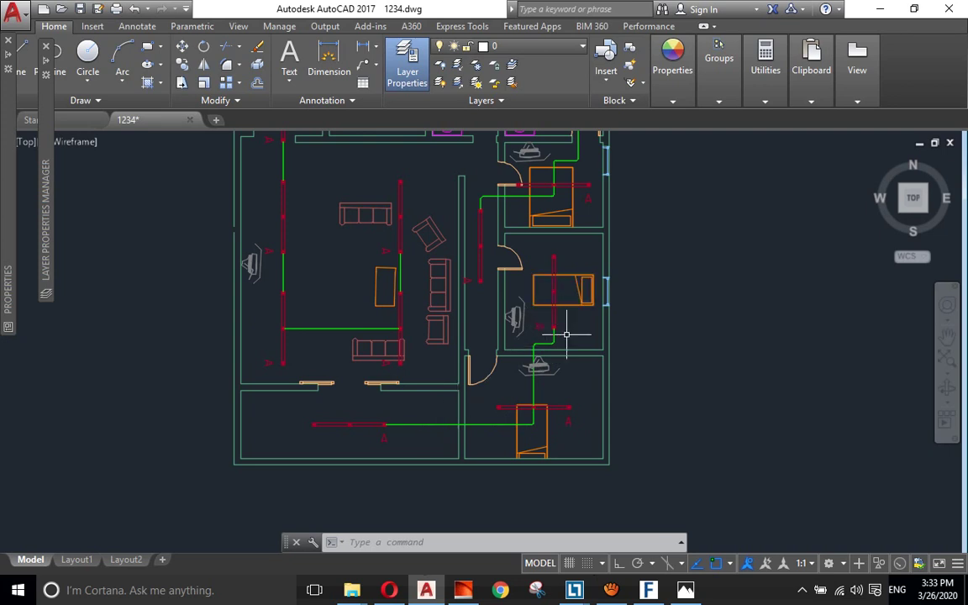
scroll(568, 332, up, 1)
scroll(566, 333, down, 1)
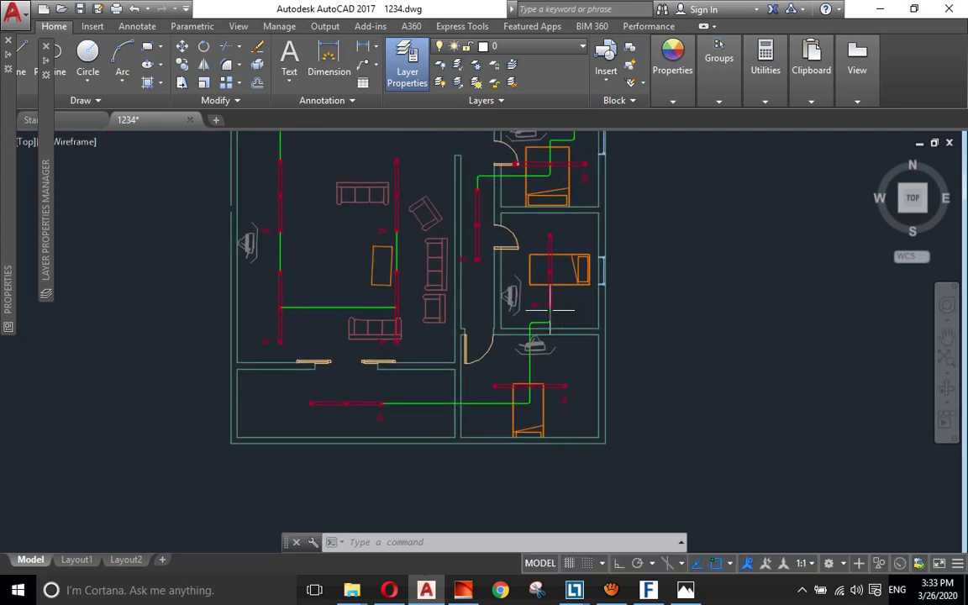
scroll(555, 324, up, 1)
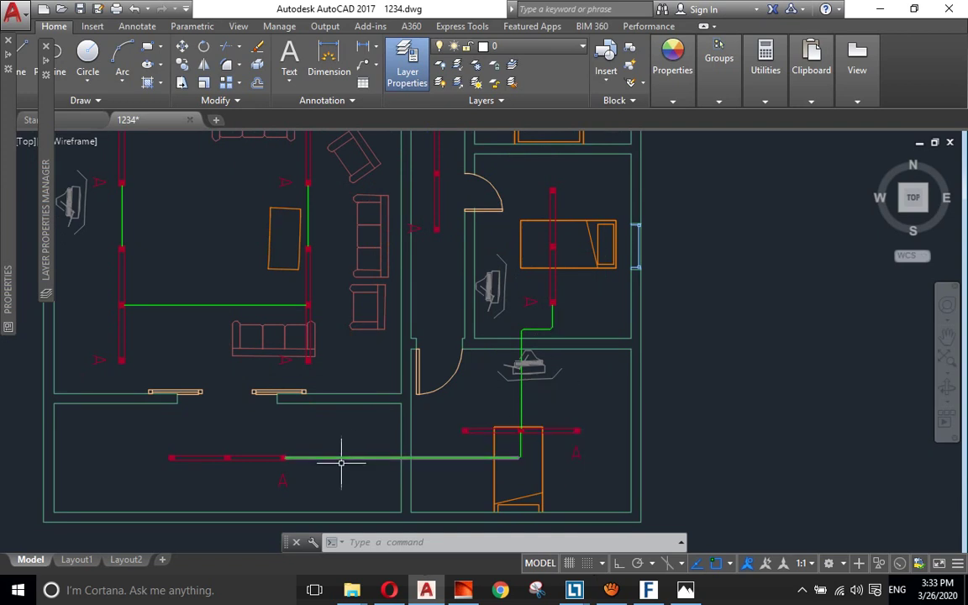
Zoom to the upper living room and window-select its 'B' luminaires and green circuit line.
middle_drag(517, 354, 525, 412)
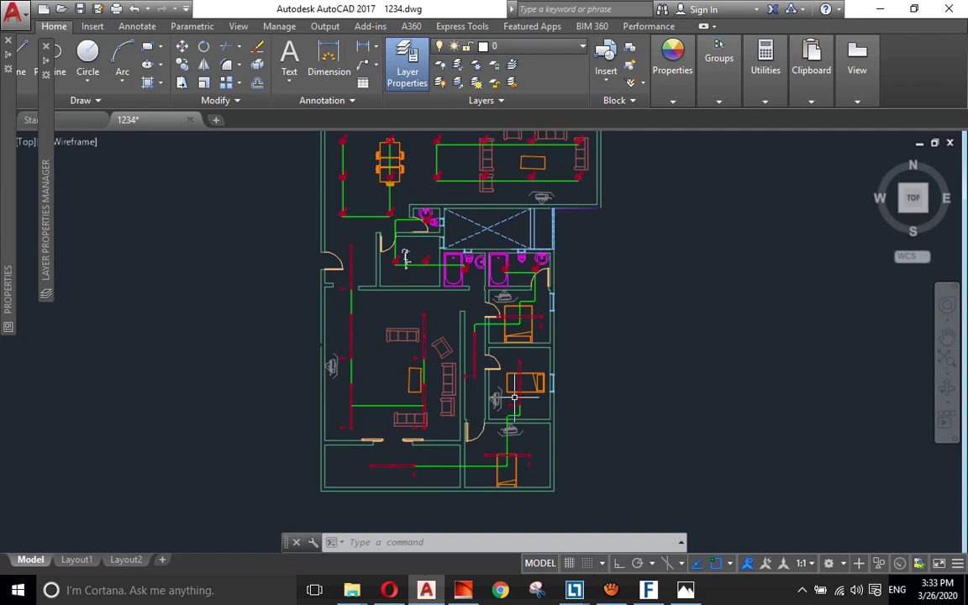
scroll(528, 363, up, 2)
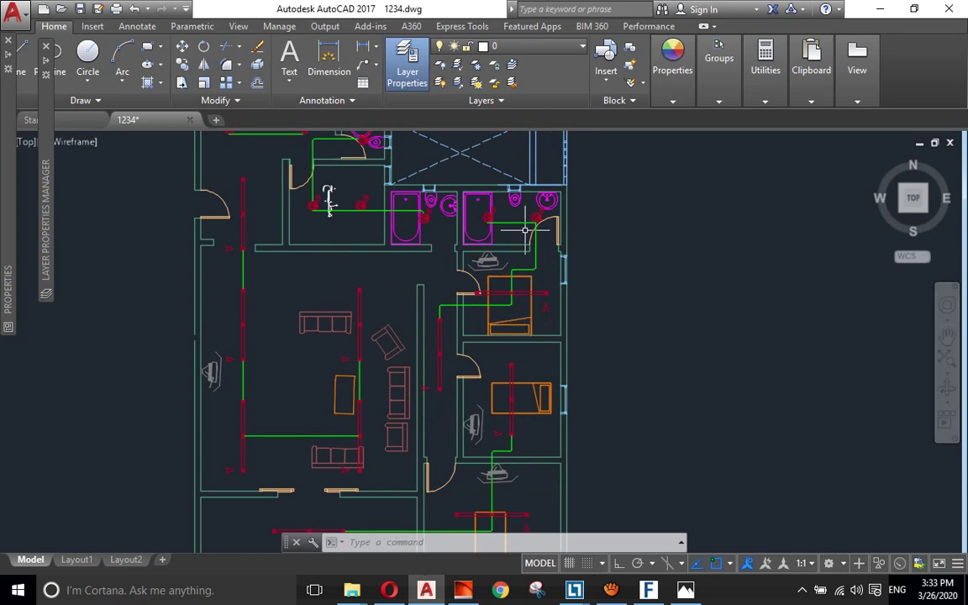
scroll(524, 263, down, 2)
middle_drag(475, 139, 478, 240)
scroll(479, 241, up, 2)
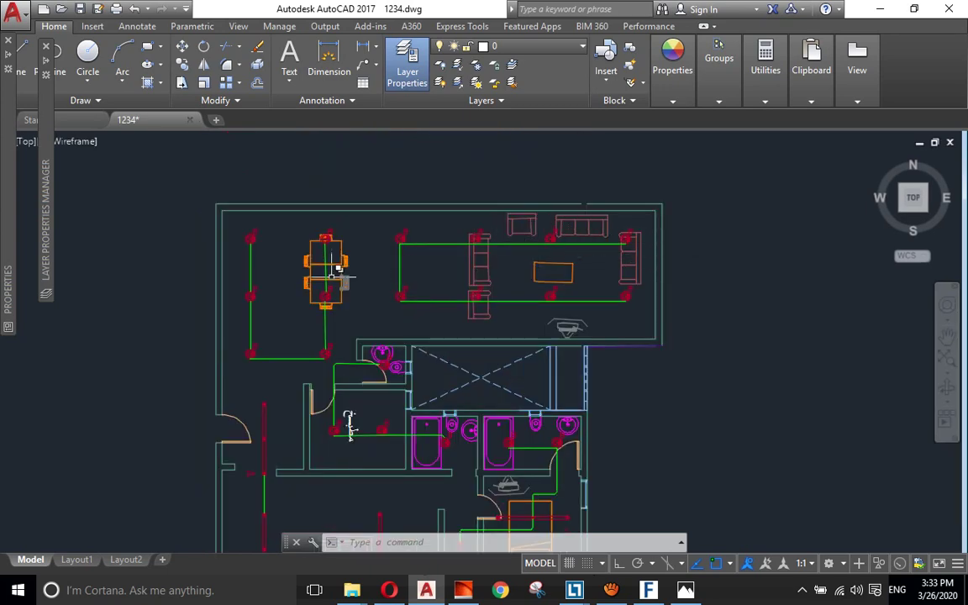
scroll(468, 277, up, 4)
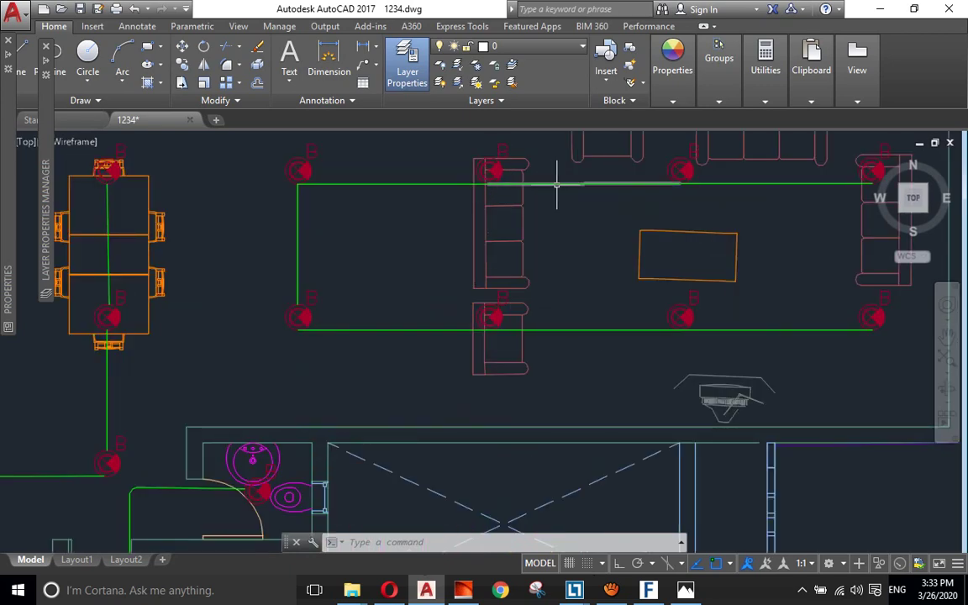
scroll(558, 182, down, 2)
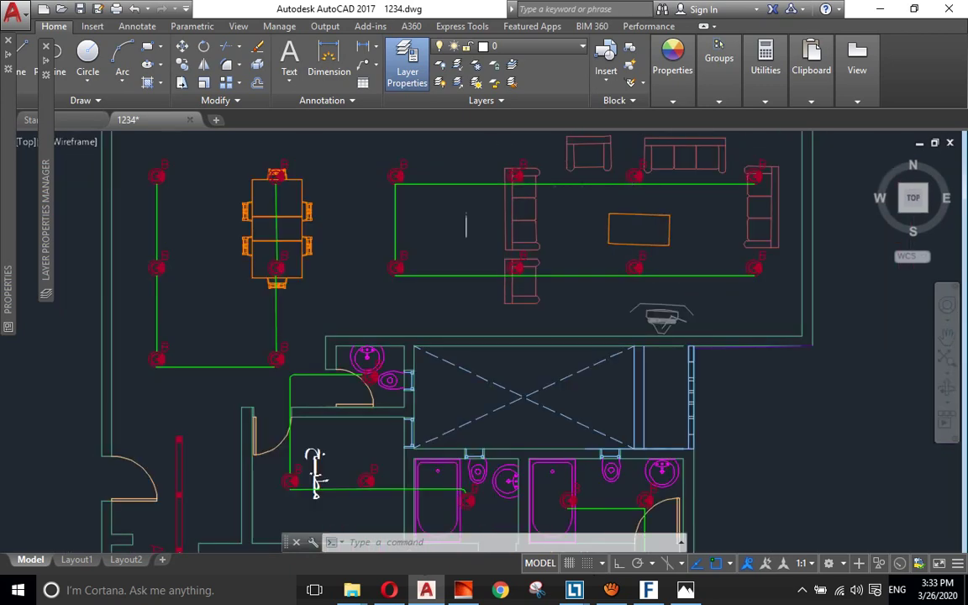
mouse_move(385, 153)
mouse_down()
mouse_move(671, 244)
mouse_move(756, 165)
mouse_up()
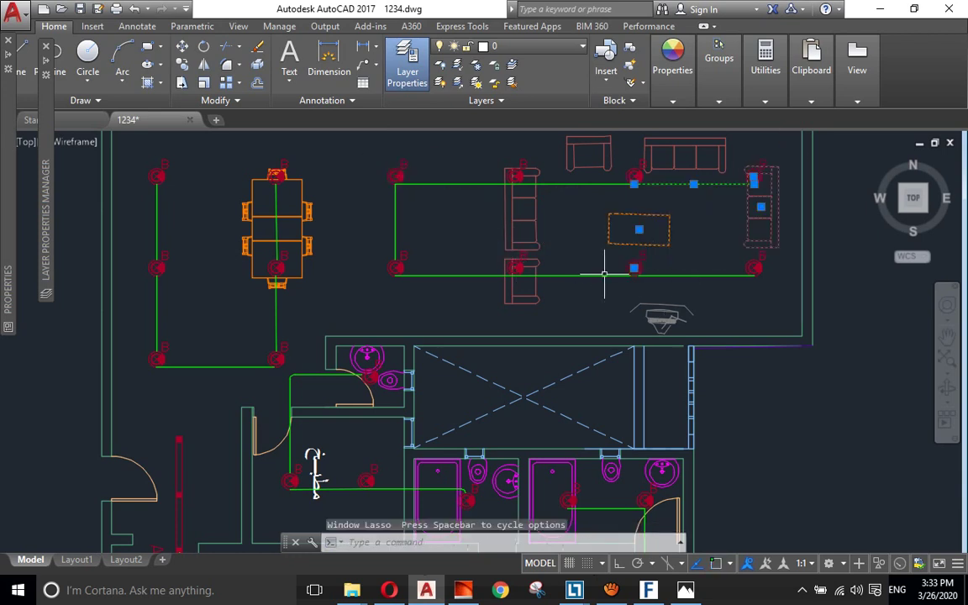
key(Escape)
click(780, 145)
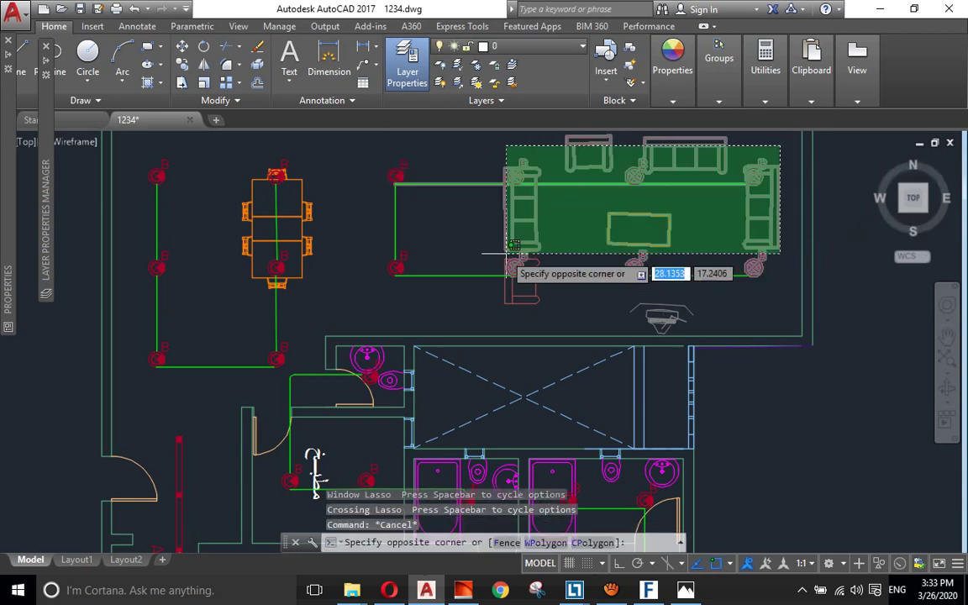
key(Escape)
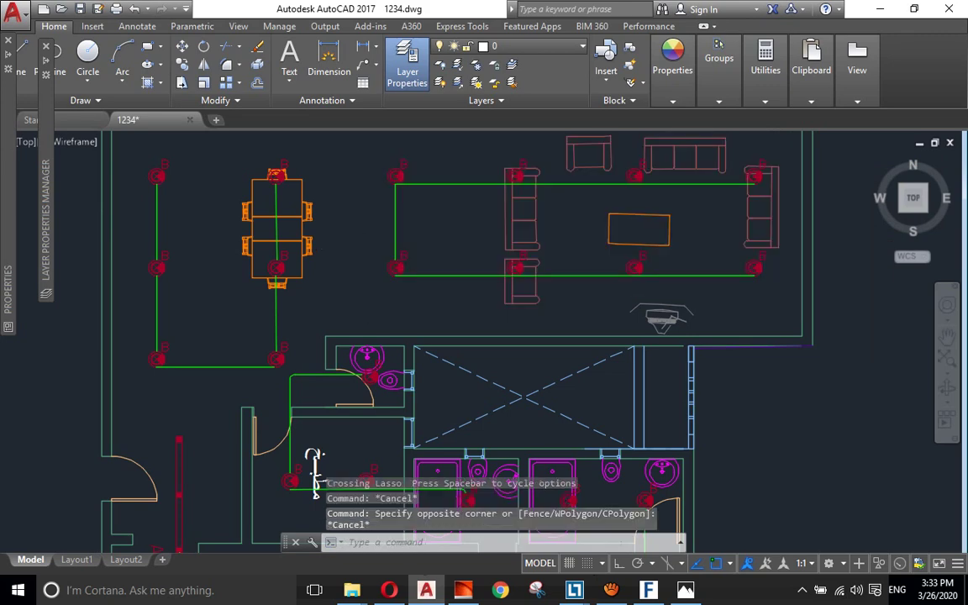
scroll(318, 211, down, 2)
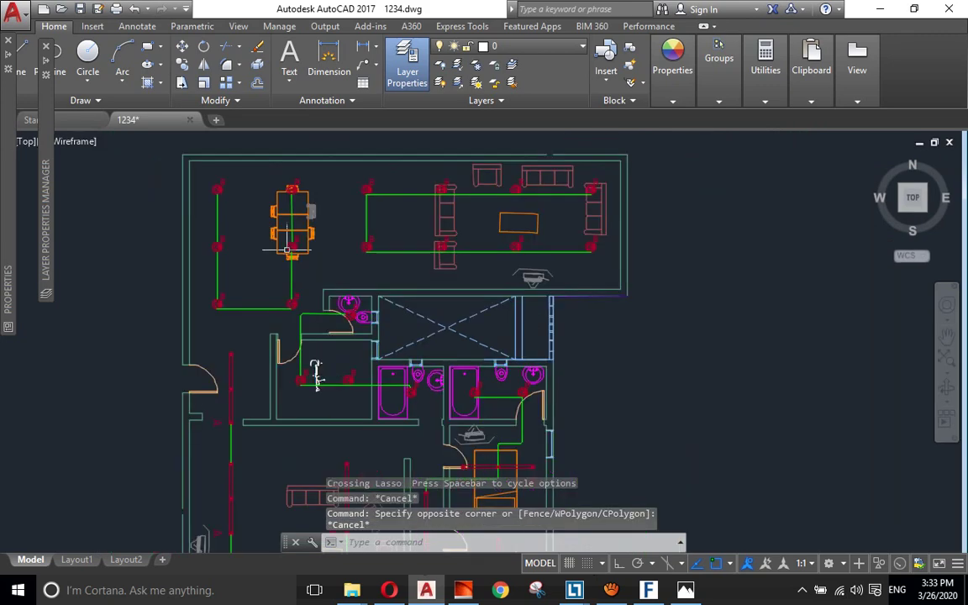
click(327, 188)
click(210, 310)
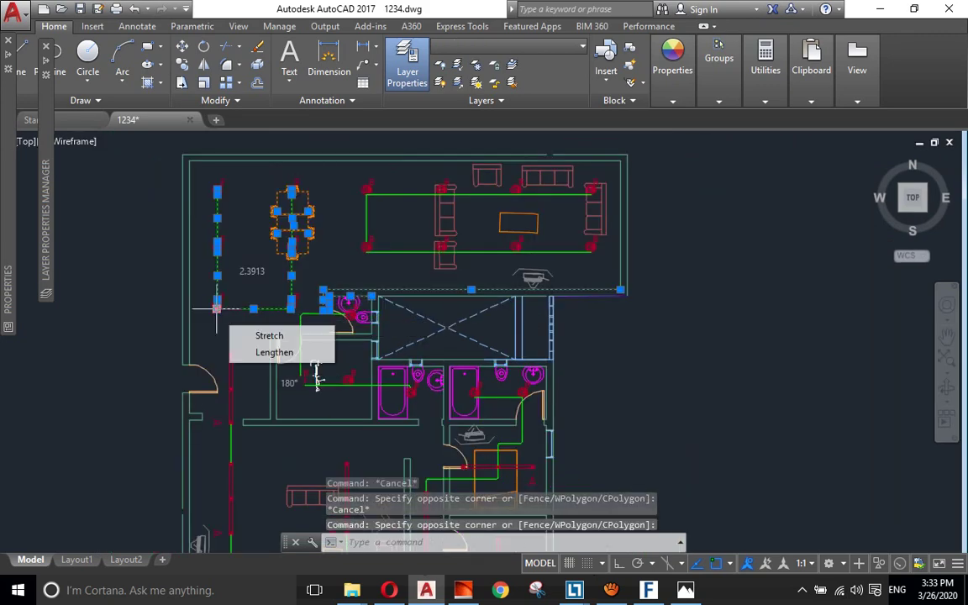
key(Escape)
key(Escape)
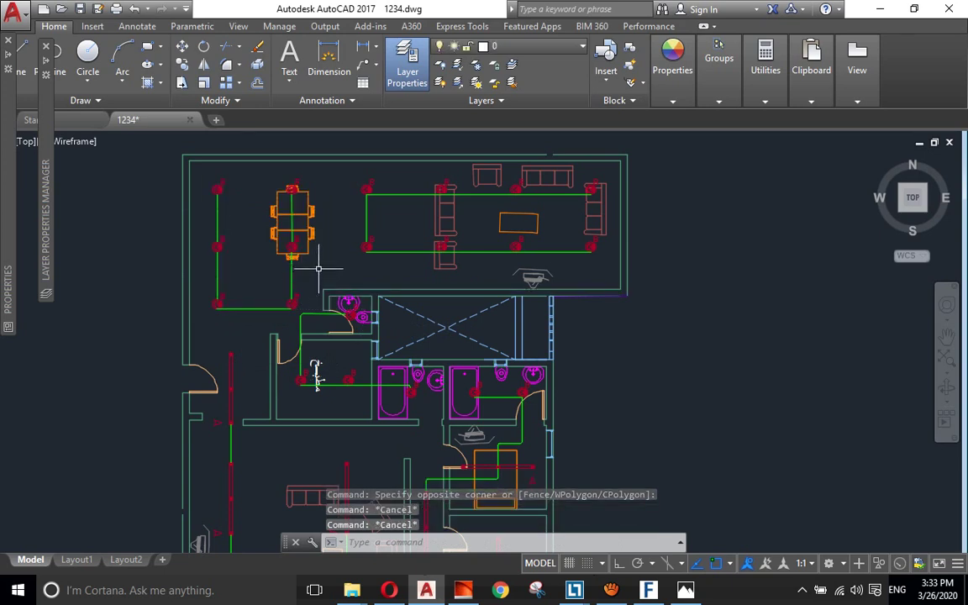
scroll(394, 248, up, 4)
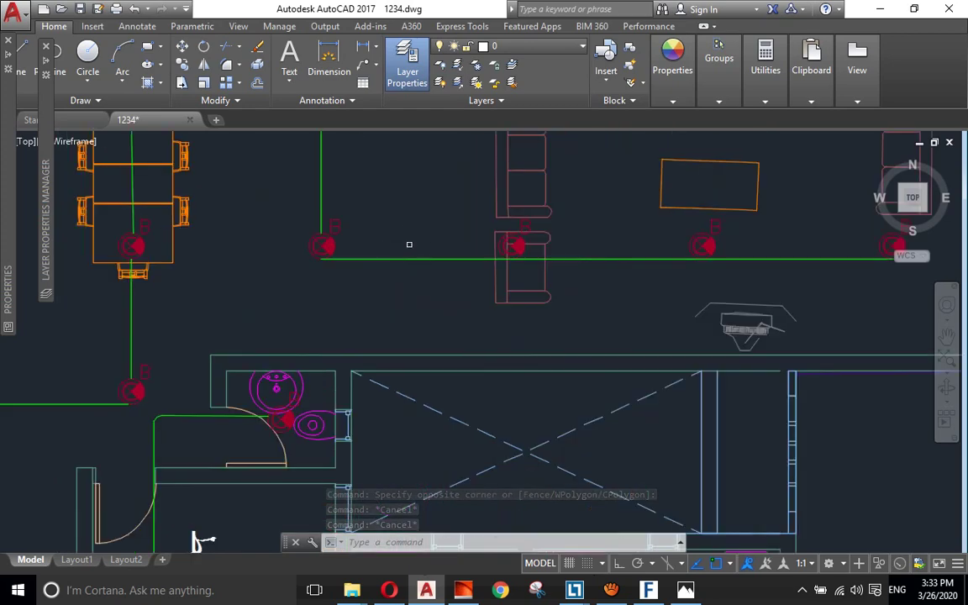
click(409, 245)
click(384, 288)
key(Escape)
scroll(389, 287, down, 3)
middle_drag(447, 287, 522, 306)
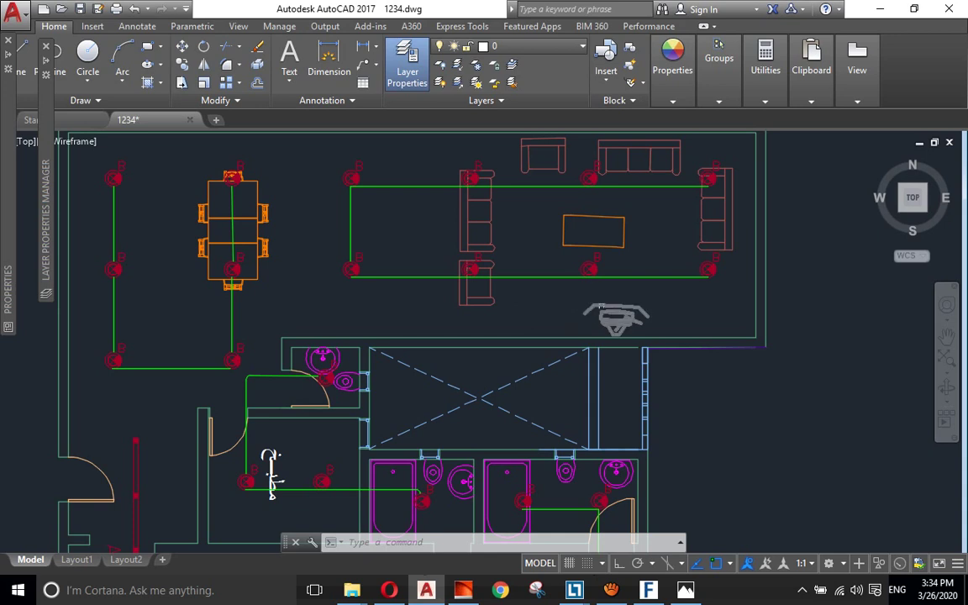
middle_drag(736, 375, 646, 315)
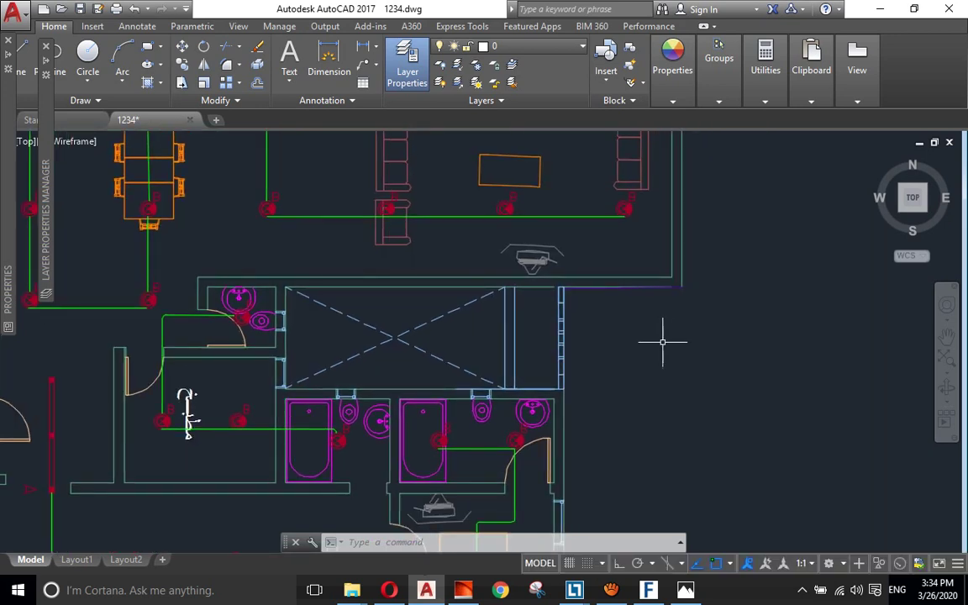
text(L)
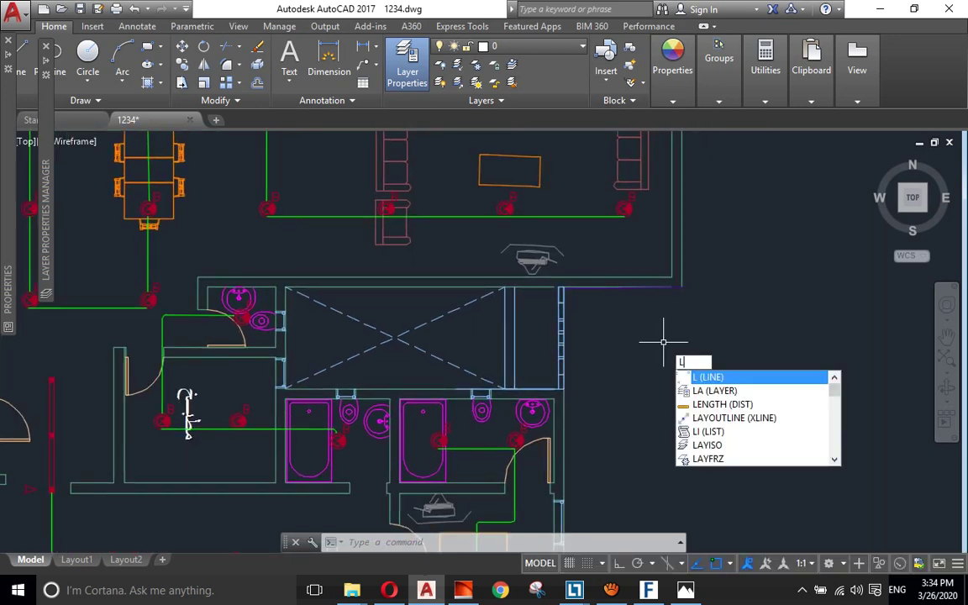
key(Return)
scroll(651, 385, down, 2)
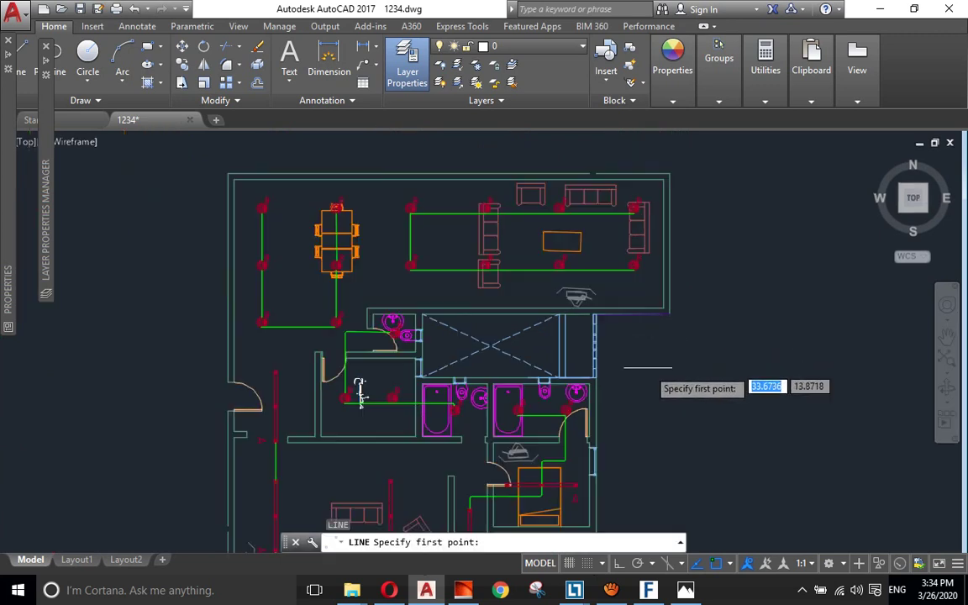
click(754, 373)
click(745, 392)
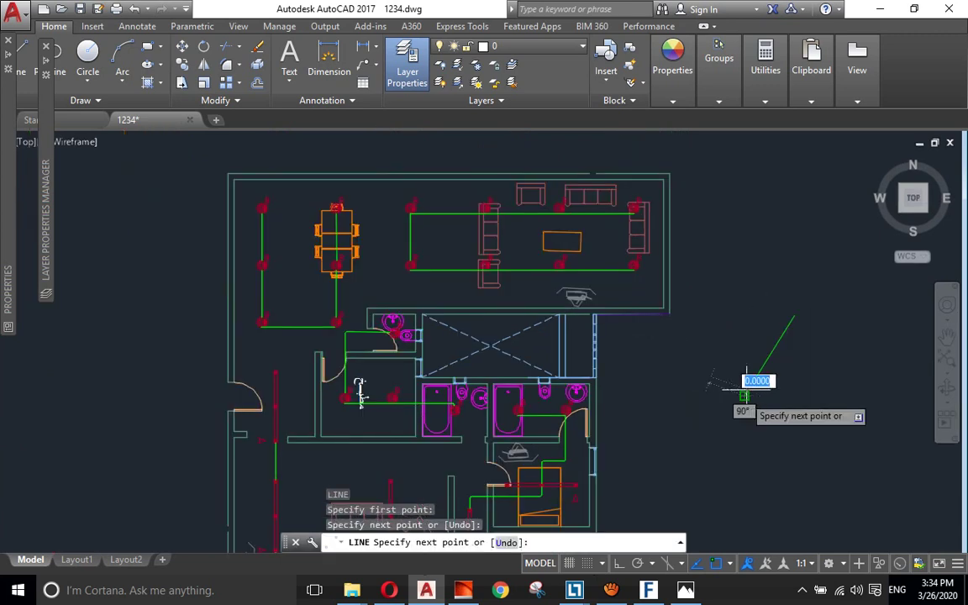
key(Escape)
click(793, 347)
click(771, 335)
key(Delete)
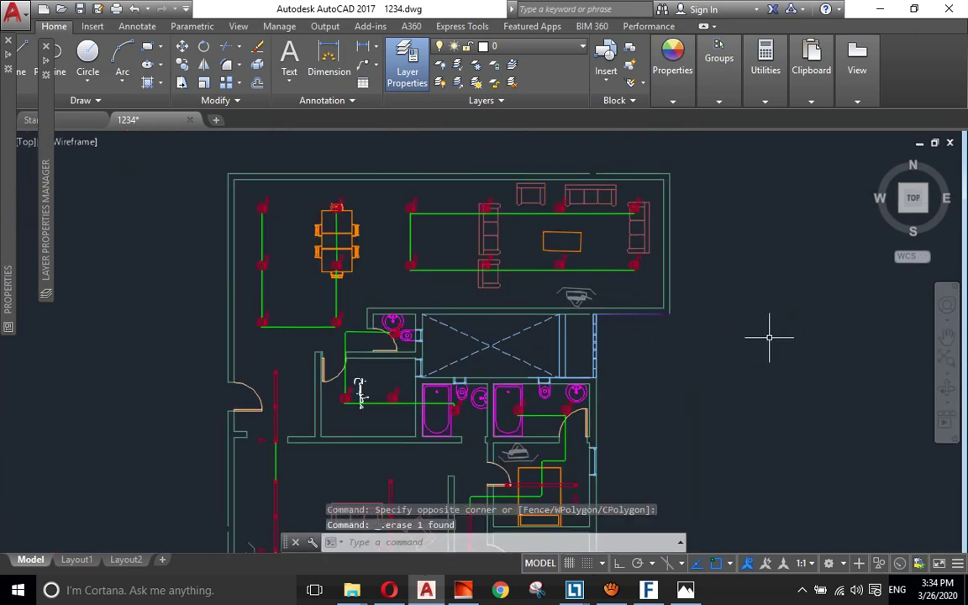
scroll(636, 211, up, 4)
scroll(432, 227, up, 2)
scroll(319, 216, down, 2)
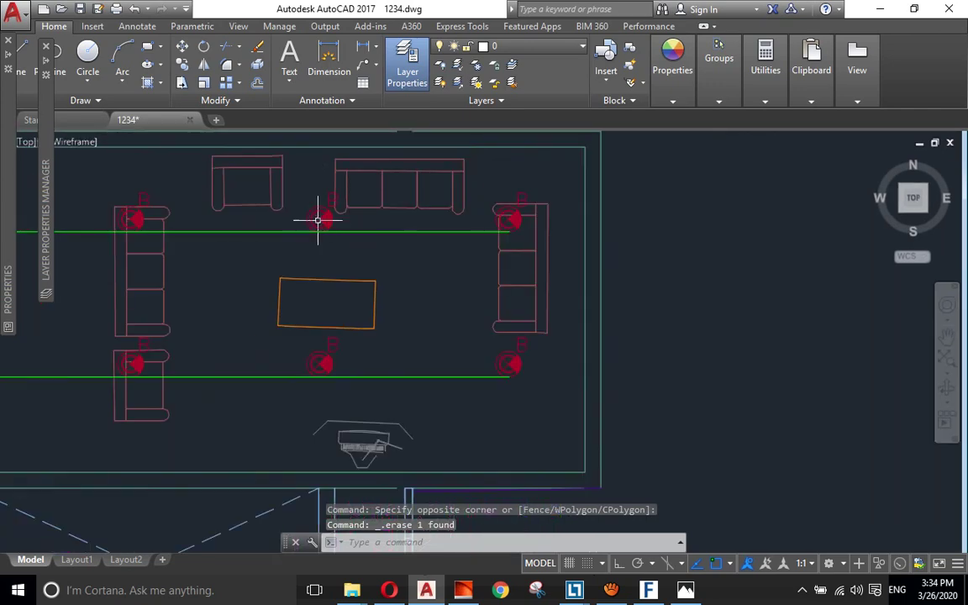
scroll(249, 239, down, 1)
middle_drag(249, 239, 467, 201)
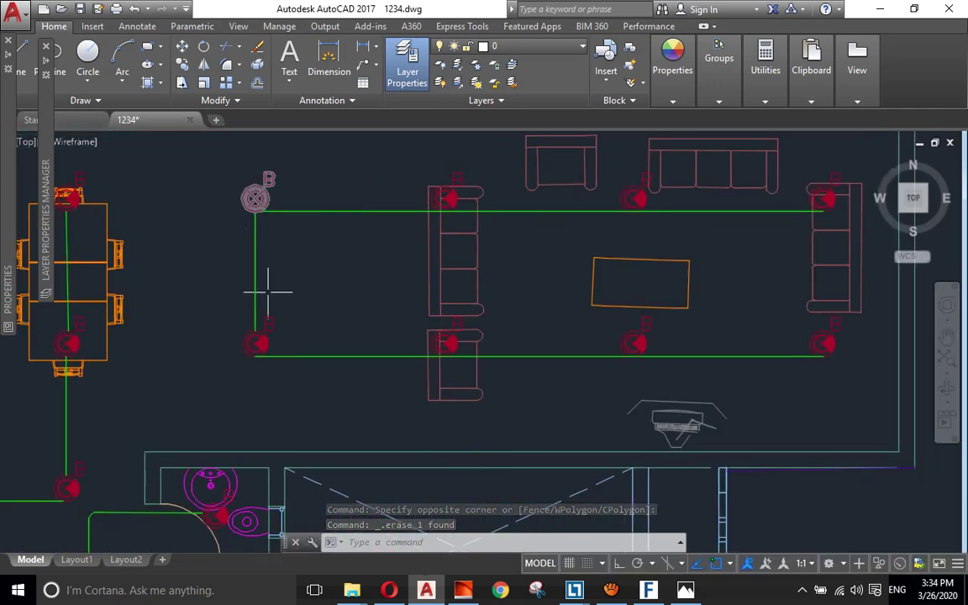
scroll(706, 375, down, 2)
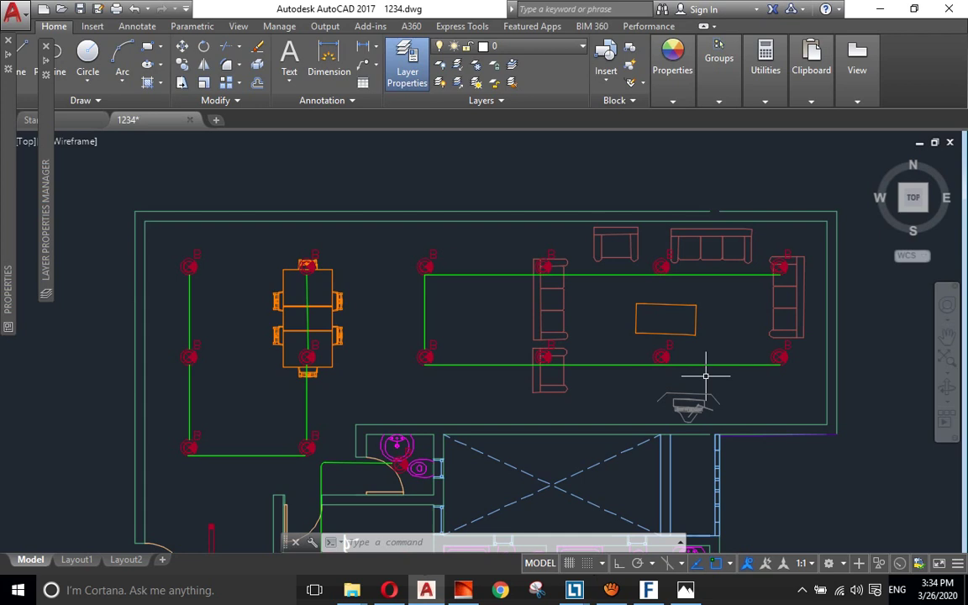
click(633, 364)
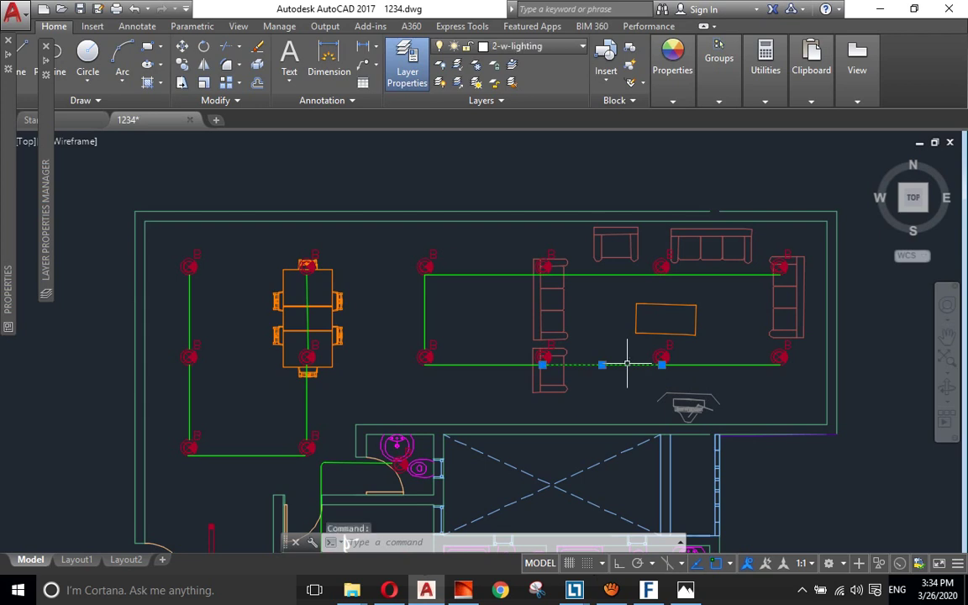
click(720, 284)
click(714, 277)
click(550, 261)
click(542, 257)
click(506, 260)
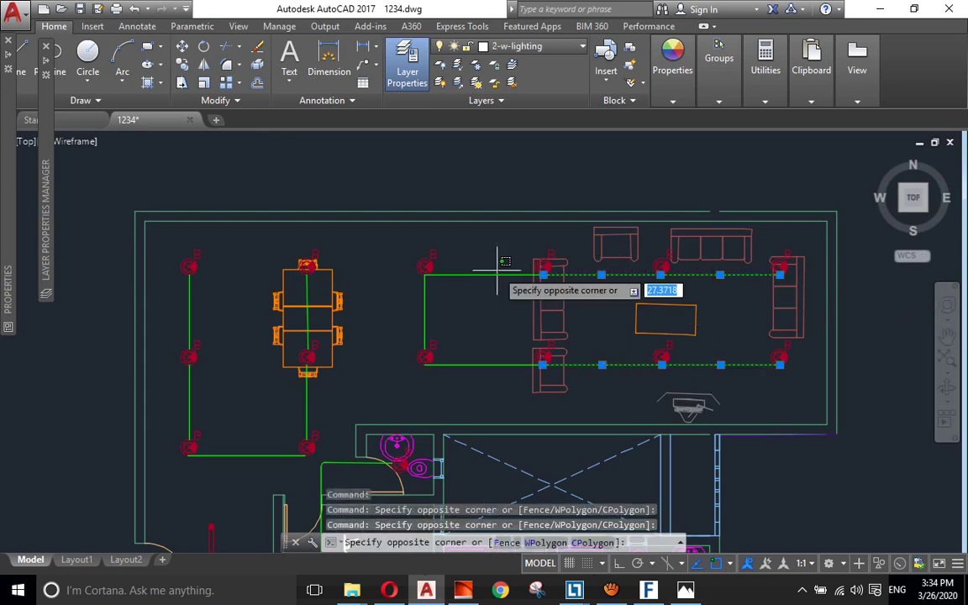
click(486, 370)
click(443, 309)
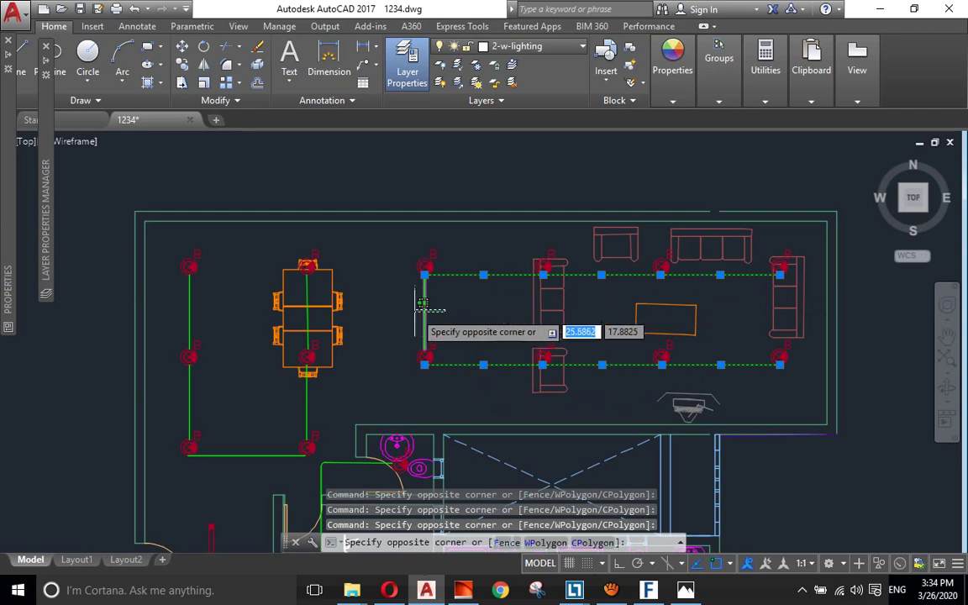
click(423, 303)
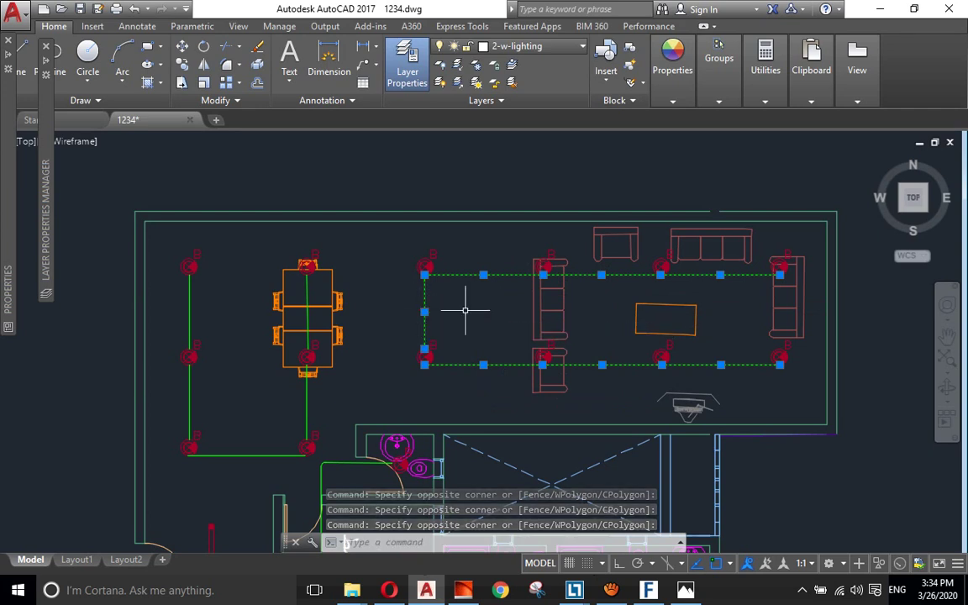
key(Escape)
scroll(416, 365, down, 3)
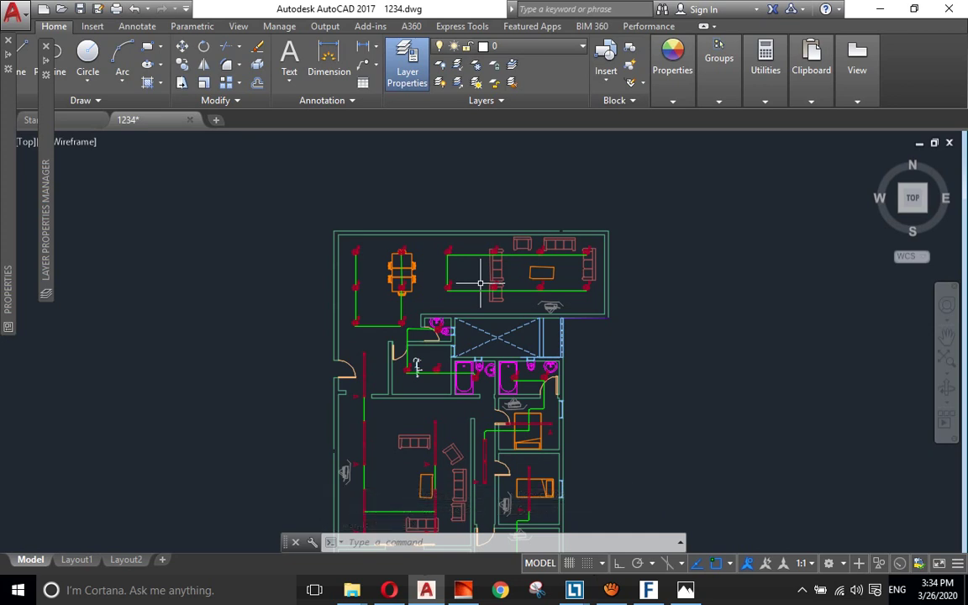
middle_drag(520, 414, 487, 280)
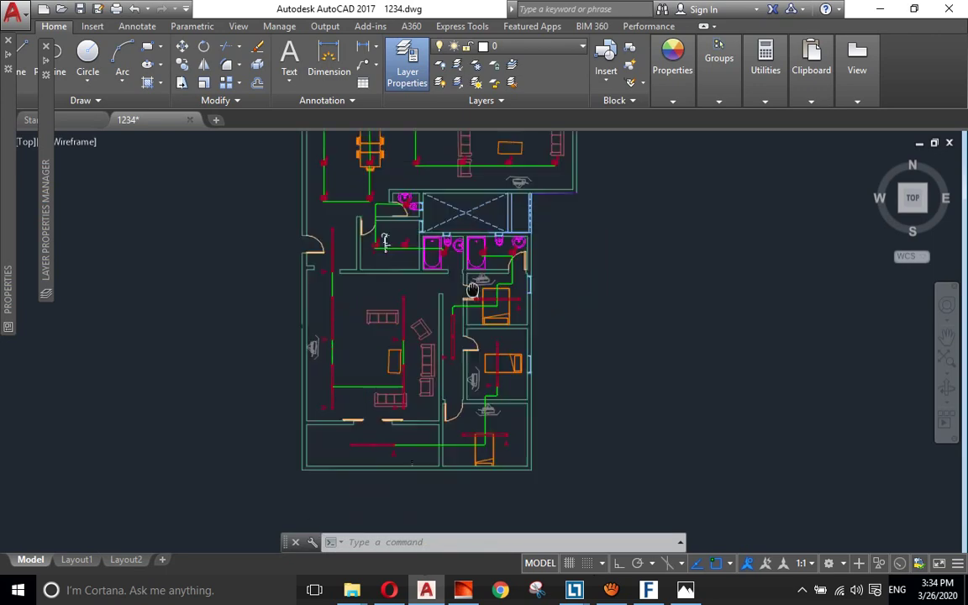
scroll(485, 280, up, 2)
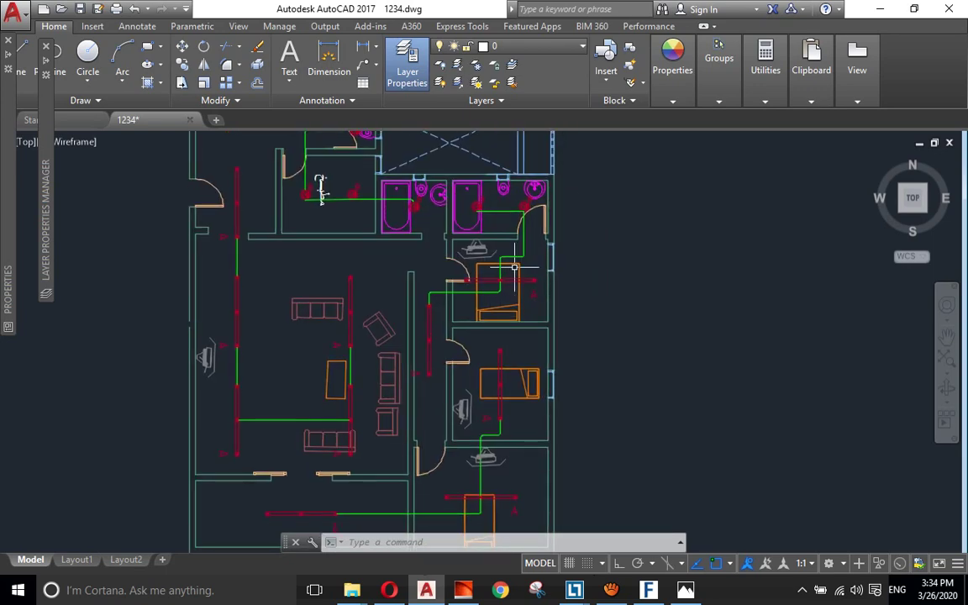
scroll(646, 301, down, 2)
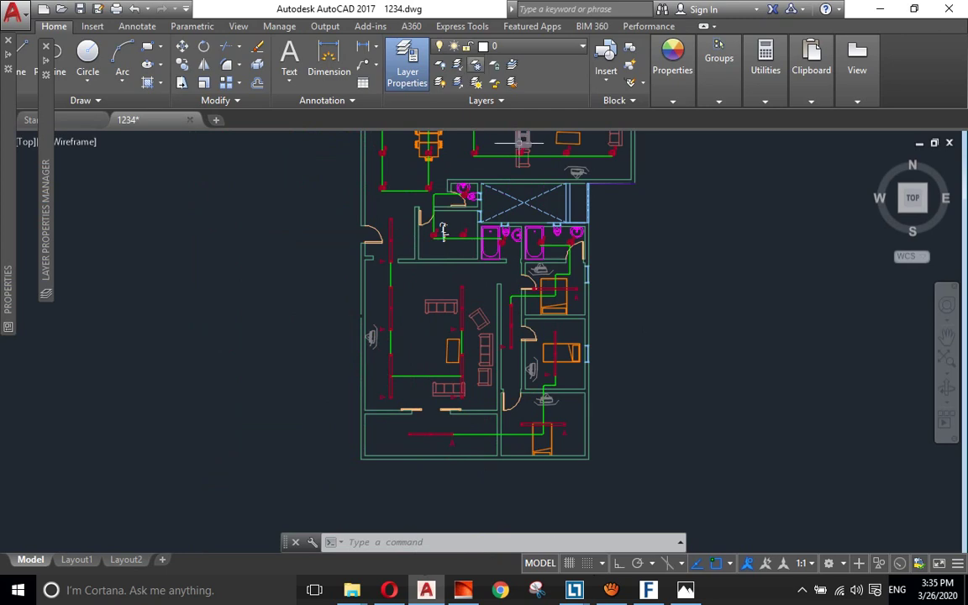
click(514, 48)
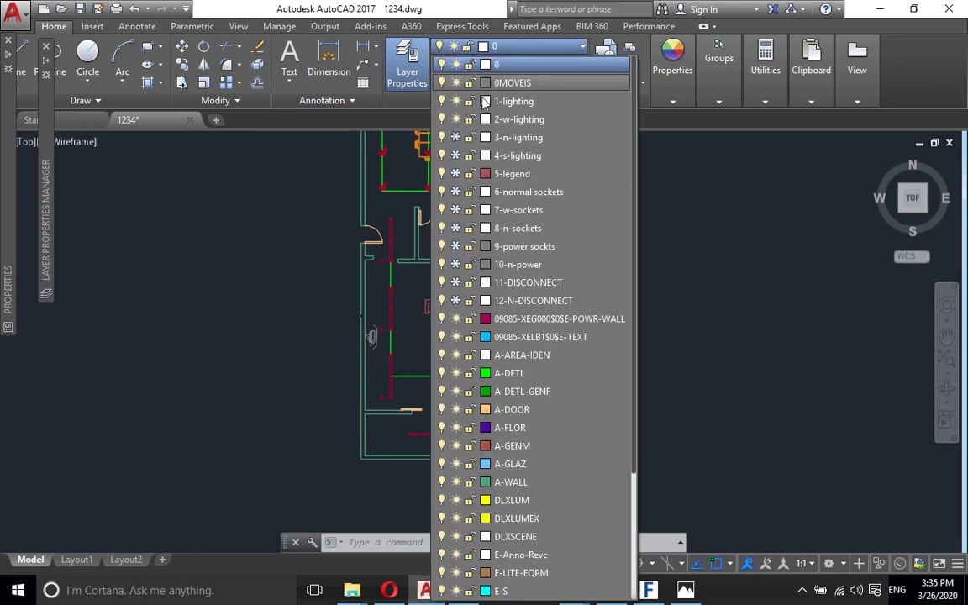
click(739, 205)
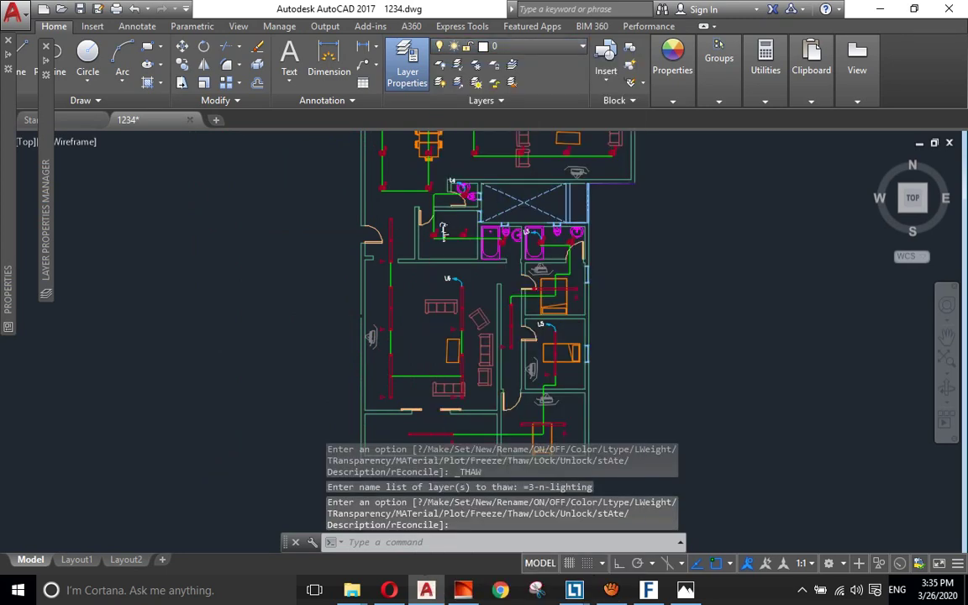
scroll(746, 206, down, 4)
scroll(611, 269, up, 5)
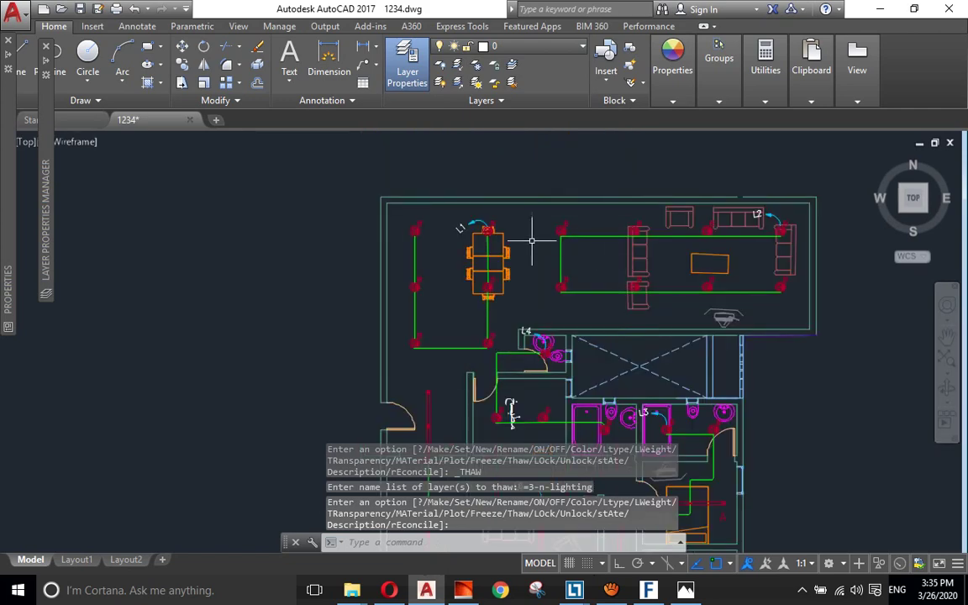
scroll(538, 239, up, 3)
scroll(454, 181, up, 3)
scroll(420, 191, up, 2)
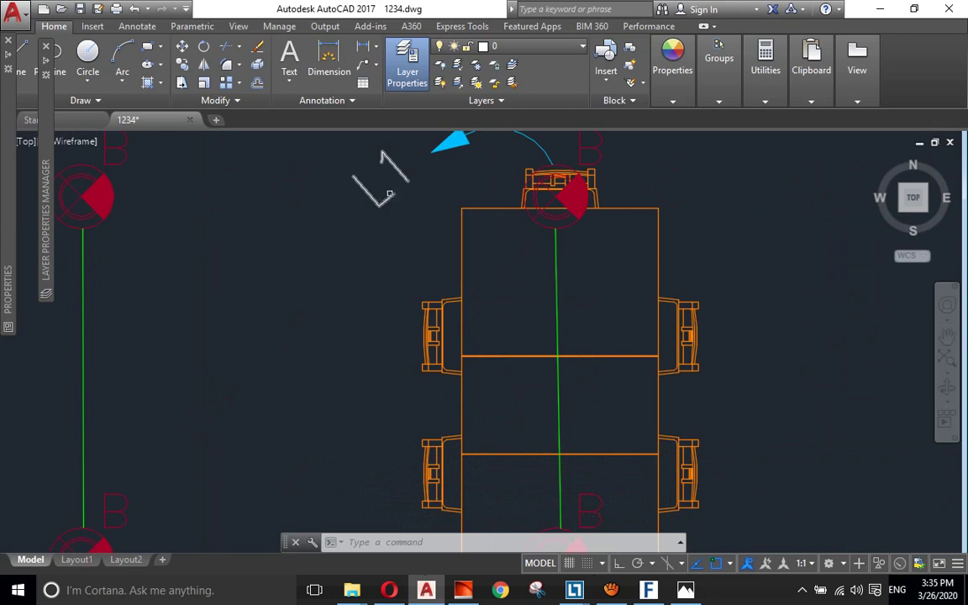
scroll(387, 172, down, 5)
middle_drag(395, 202, 331, 167)
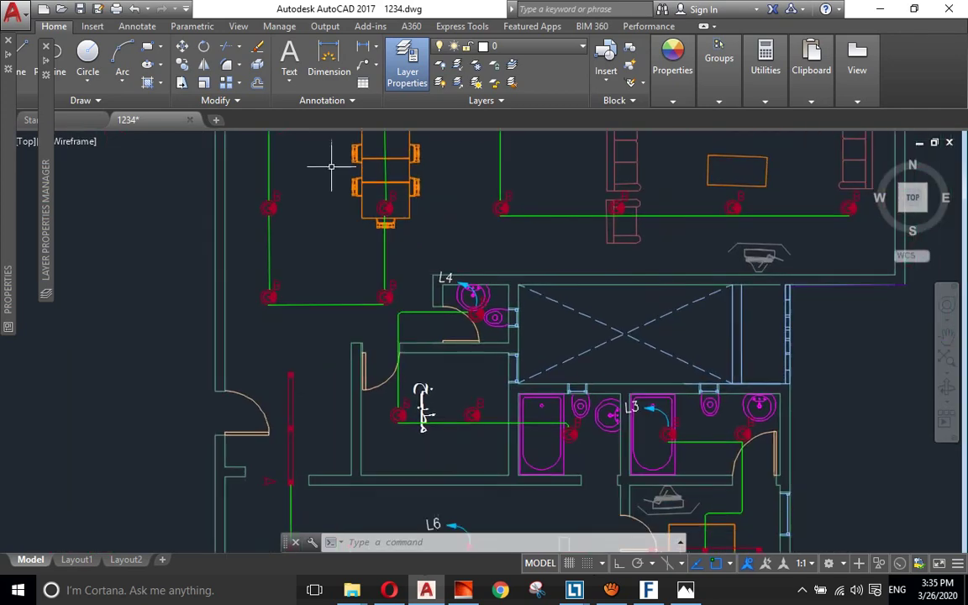
scroll(331, 167, down, 4)
scroll(310, 195, down, 1)
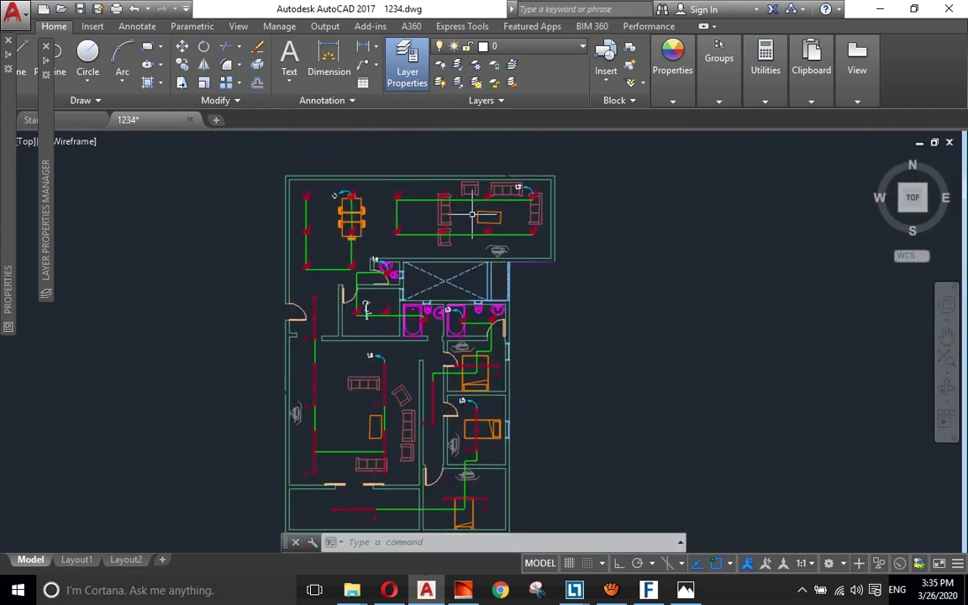
middle_drag(341, 336, 311, 221)
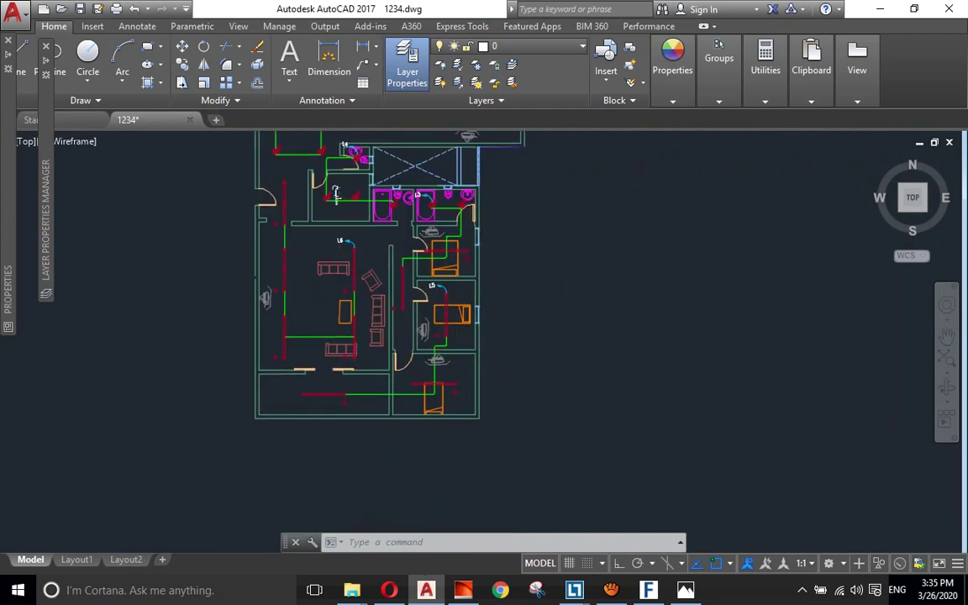
scroll(346, 241, up, 1)
scroll(345, 241, up, 2)
scroll(346, 241, up, 1)
scroll(345, 242, up, 2)
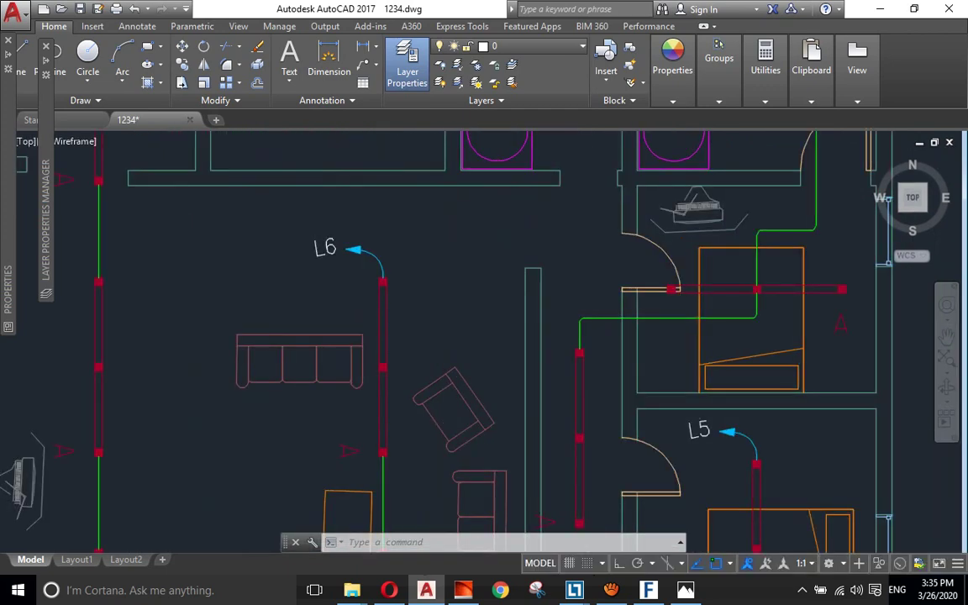
scroll(345, 244, up, 2)
scroll(340, 253, down, 2)
scroll(332, 269, down, 3)
scroll(327, 281, up, 1)
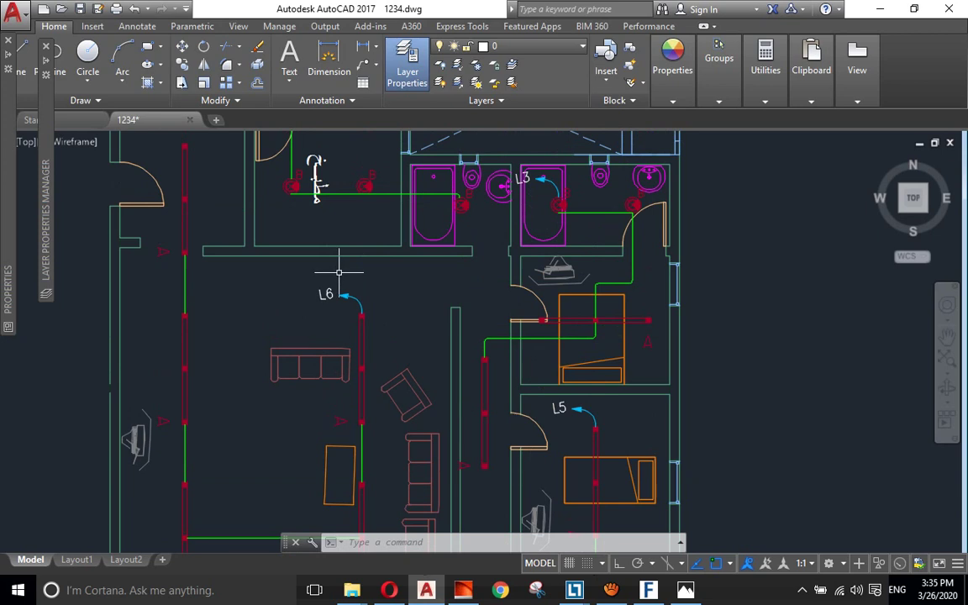
scroll(339, 272, down, 5)
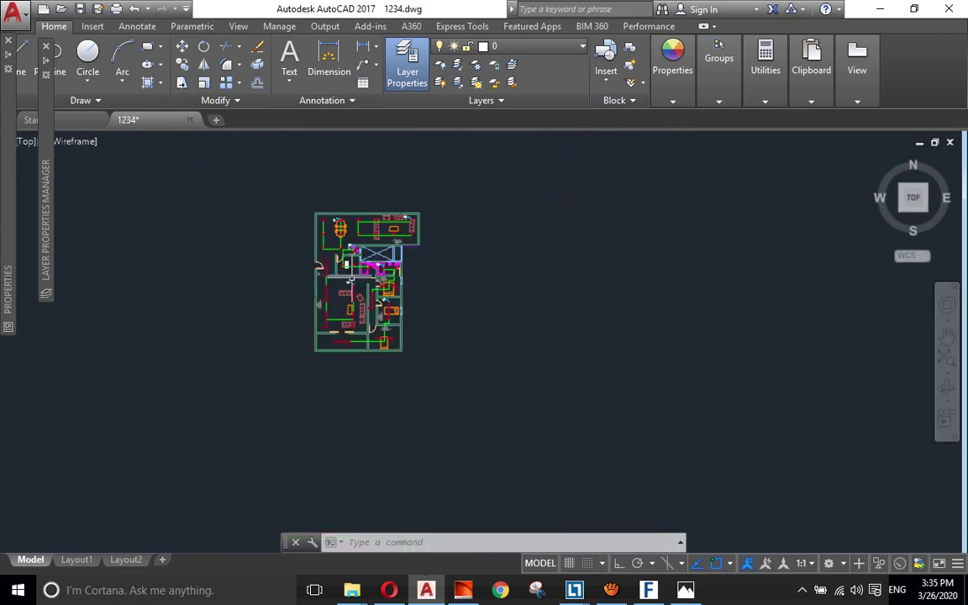
scroll(328, 252, up, 1)
scroll(319, 236, up, 4)
scroll(311, 218, up, 1)
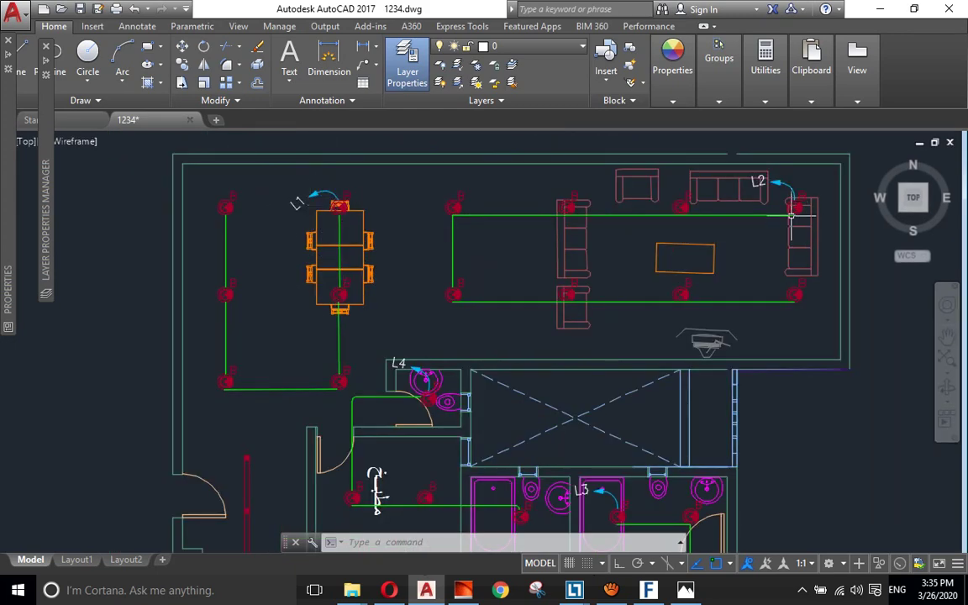
middle_drag(744, 259, 740, 163)
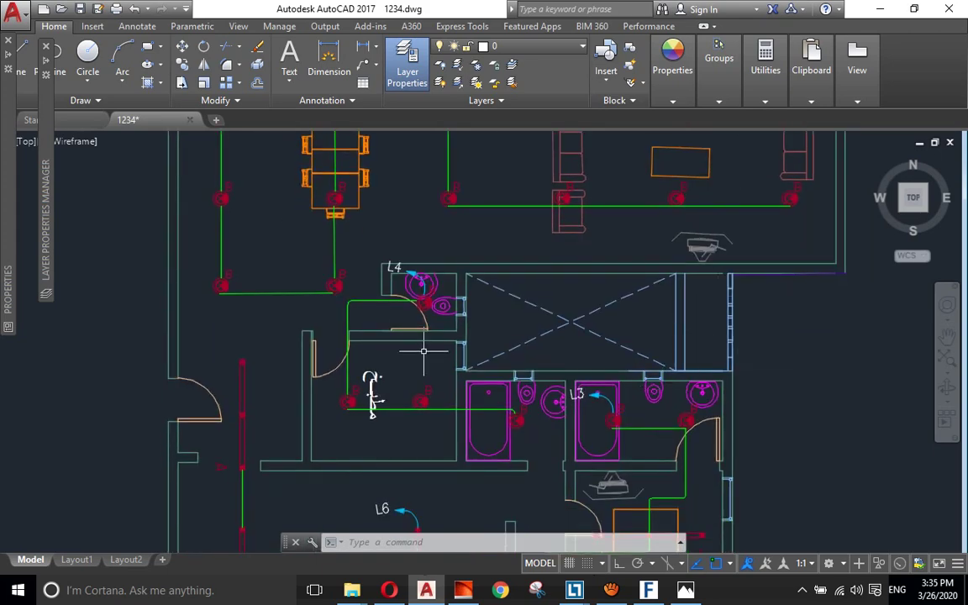
middle_drag(400, 385, 400, 244)
scroll(458, 324, down, 2)
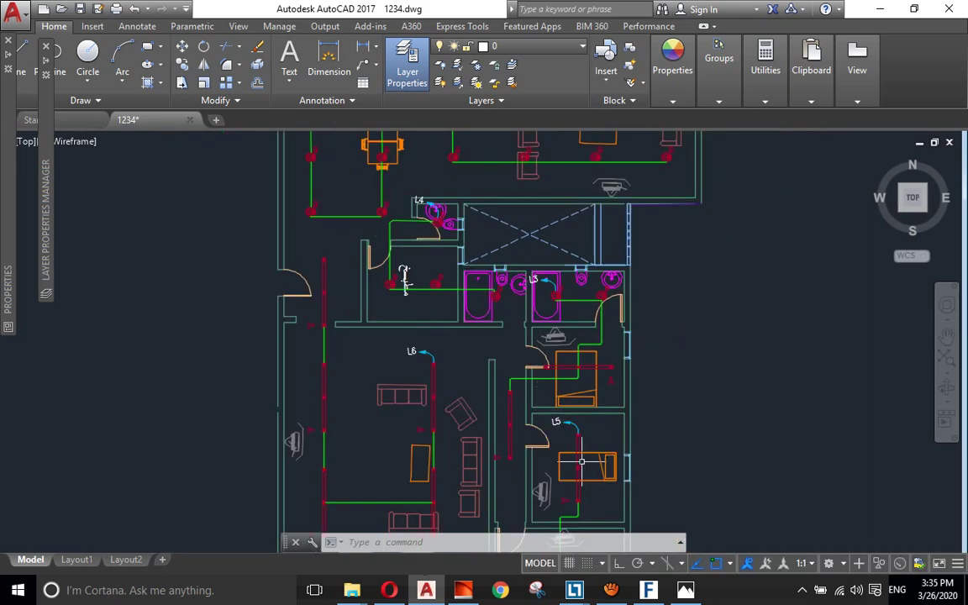
scroll(461, 376, down, 2)
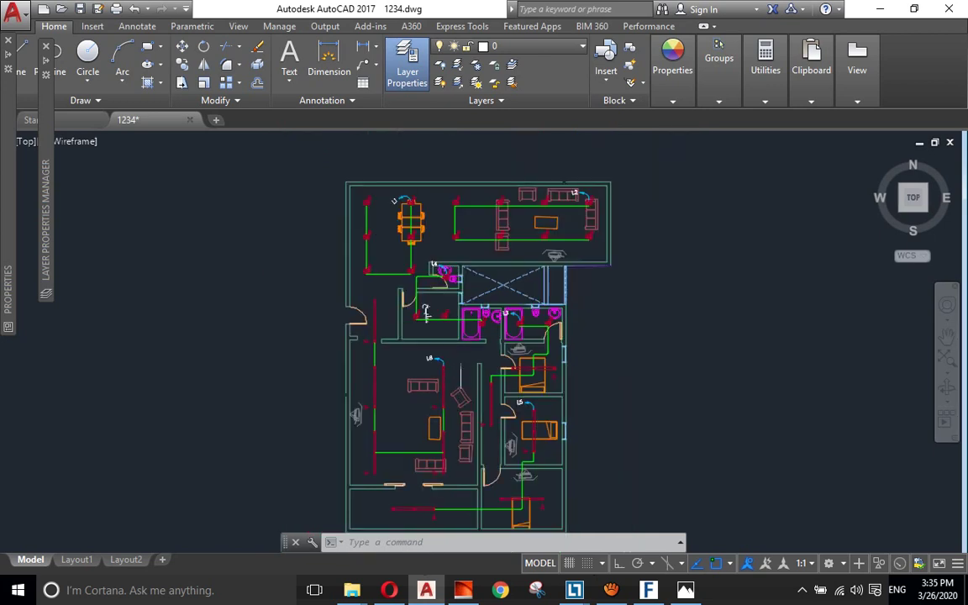
middle_drag(460, 364, 461, 378)
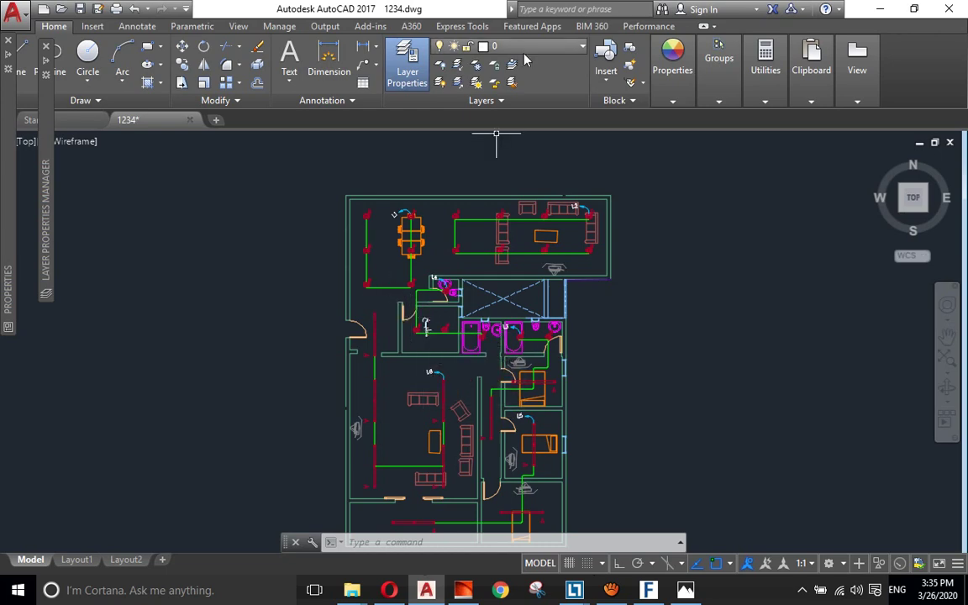
Thaw the 4-s-lighting layer so the light switches and circuit letters appear.
click(472, 47)
scroll(523, 78, up, 5)
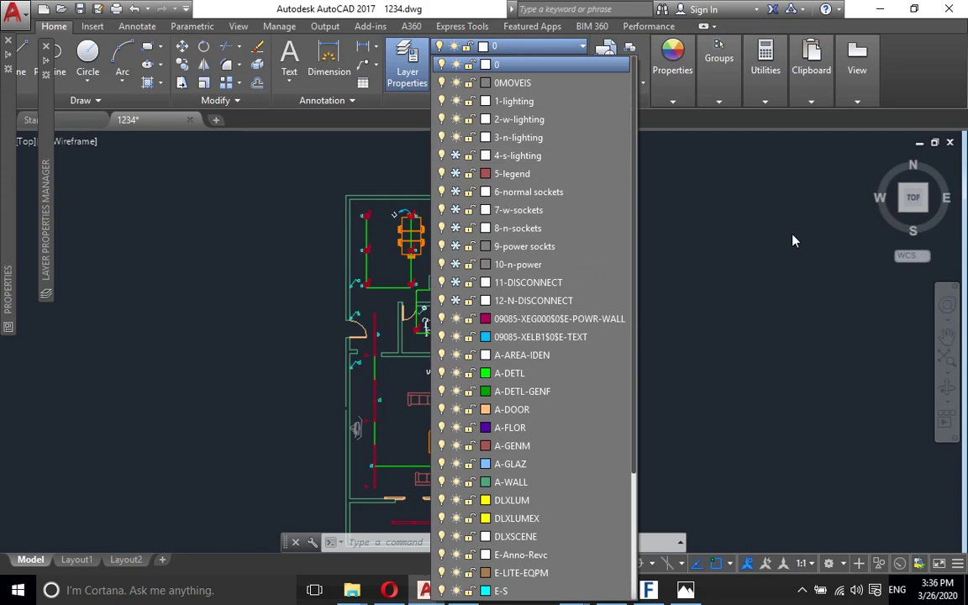
click(763, 270)
scroll(724, 286, up, 2)
scroll(723, 295, up, 2)
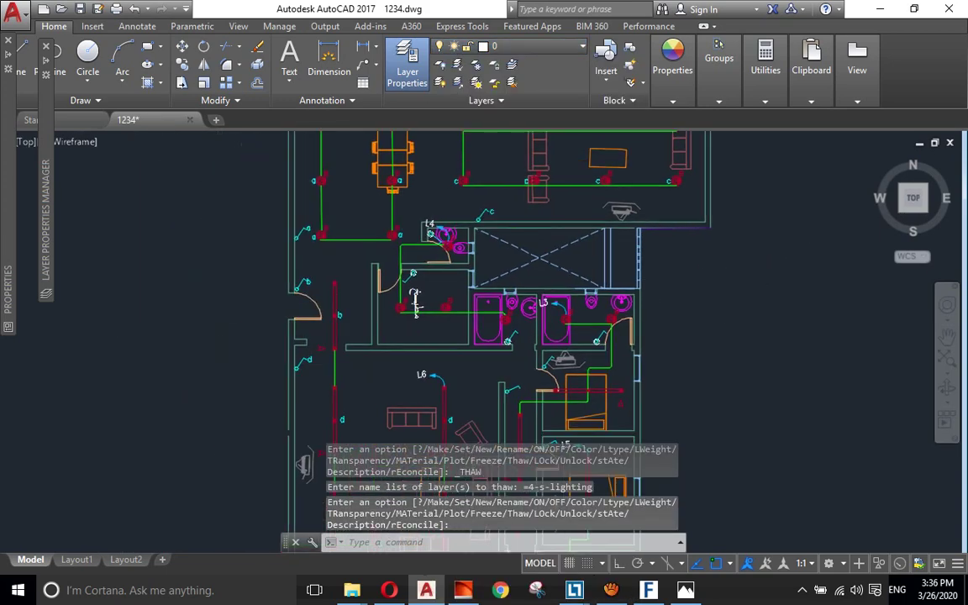
scroll(335, 274, up, 1)
scroll(334, 275, up, 1)
scroll(379, 310, down, 1)
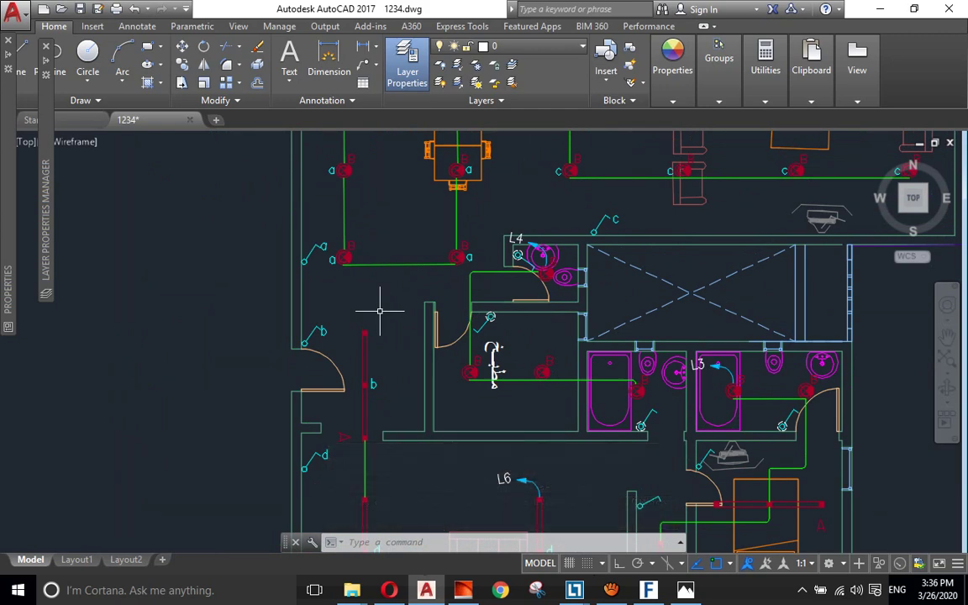
scroll(379, 311, down, 2)
scroll(345, 332, up, 3)
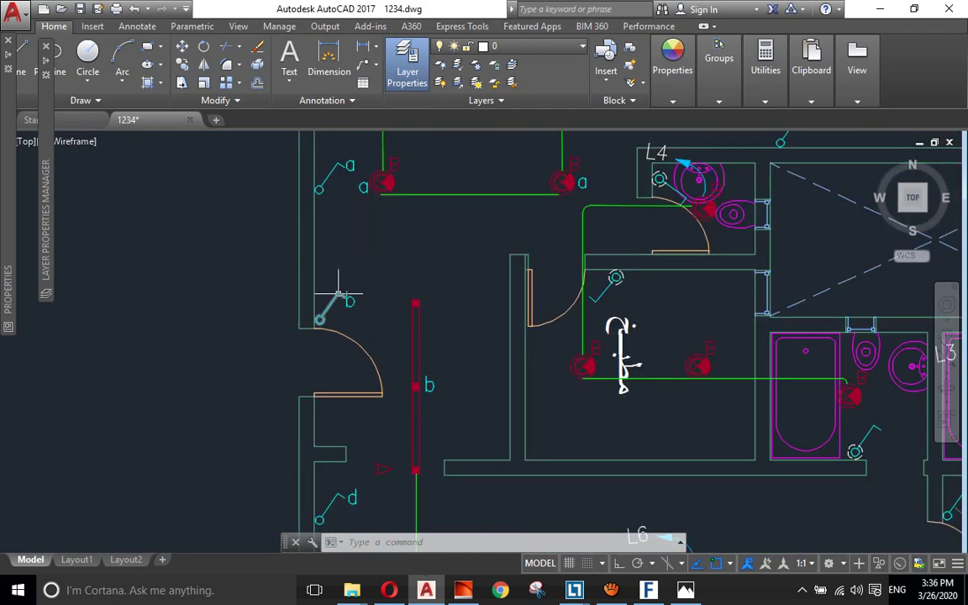
scroll(363, 303, down, 3)
Inspect the switches in the upper-left rooms, then the lower rooms and bathrooms.
middle_drag(362, 254, 395, 293)
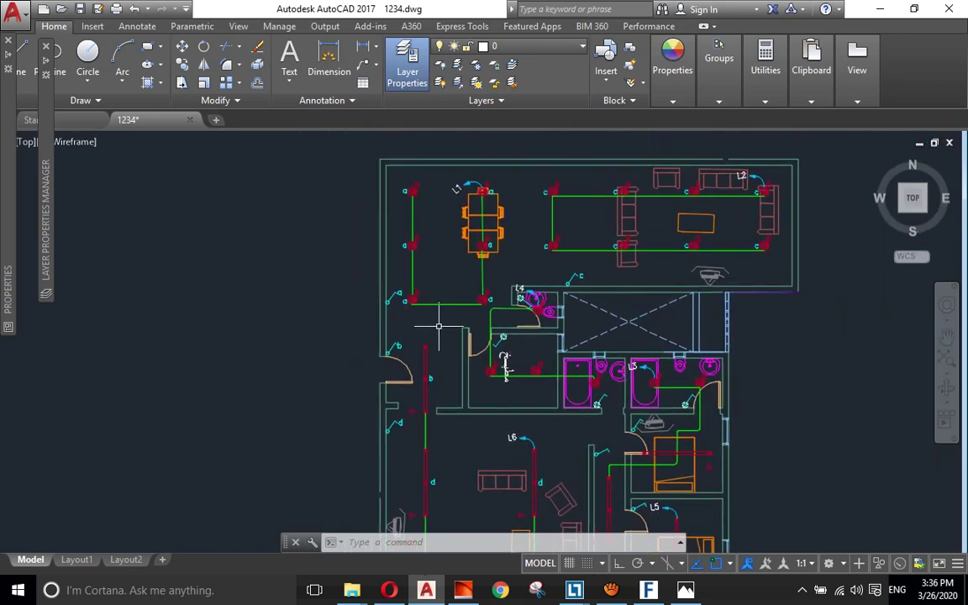
scroll(433, 328, up, 2)
scroll(433, 329, up, 2)
middle_drag(436, 331, 466, 284)
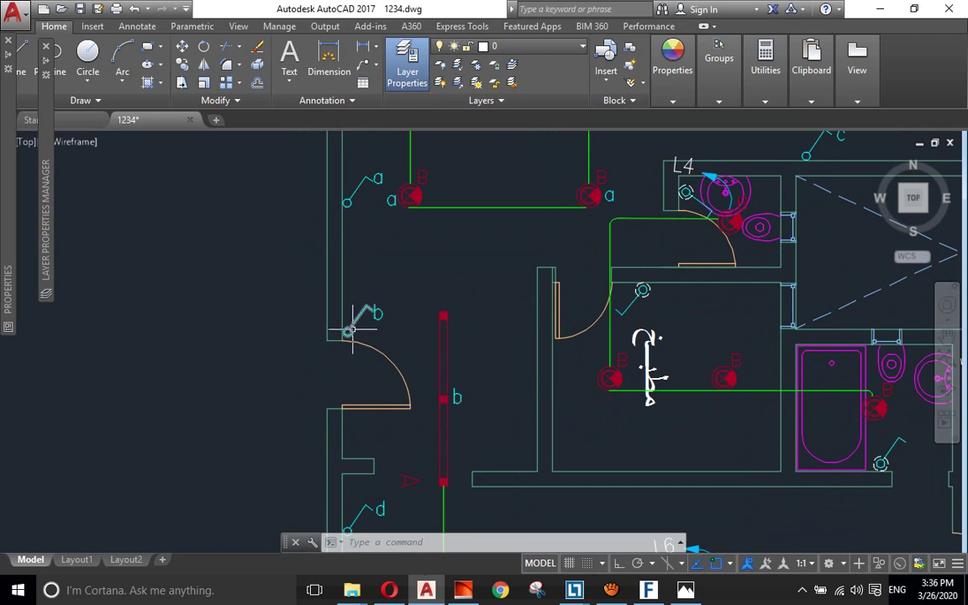
scroll(351, 330, down, 2)
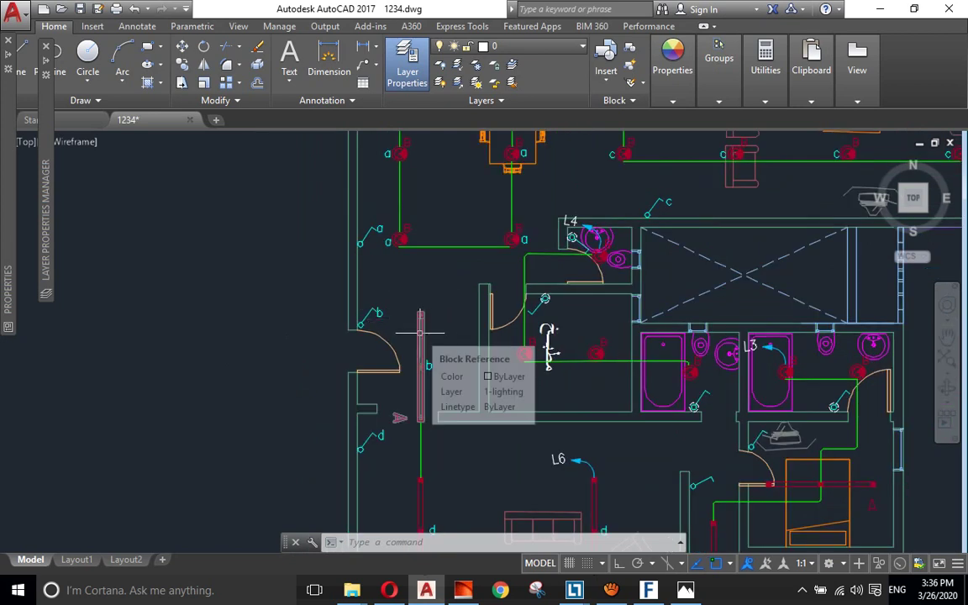
scroll(420, 333, down, 2)
middle_drag(517, 225, 520, 283)
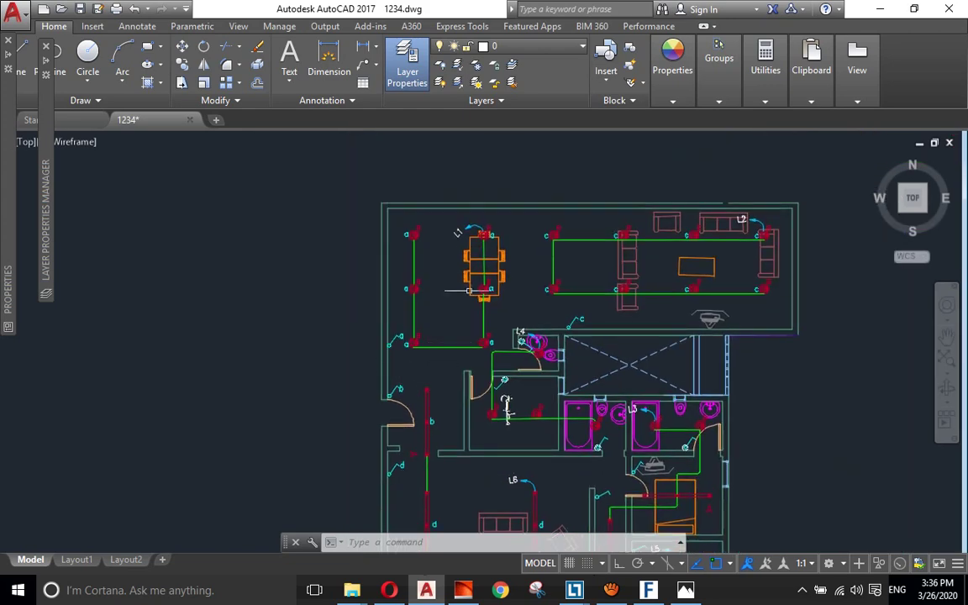
scroll(520, 284, up, 4)
scroll(521, 269, down, 2)
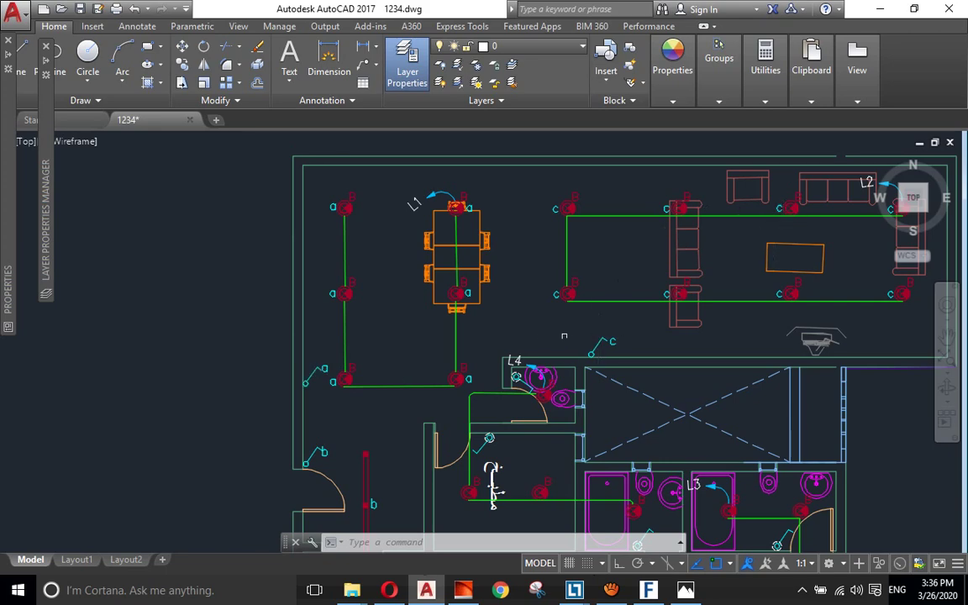
middle_drag(564, 337, 568, 177)
middle_drag(504, 361, 500, 244)
middle_drag(497, 407, 496, 374)
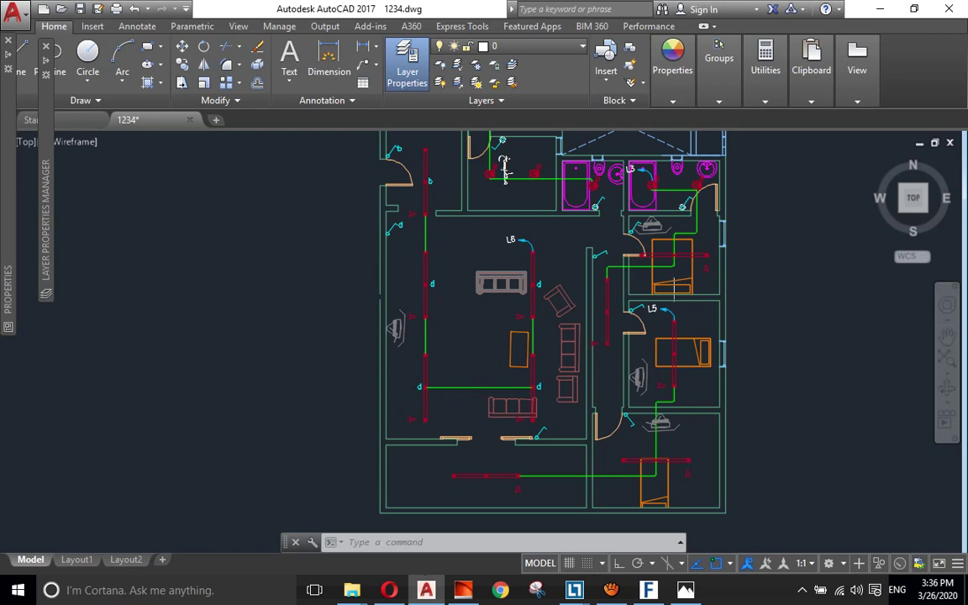
scroll(680, 239, up, 4)
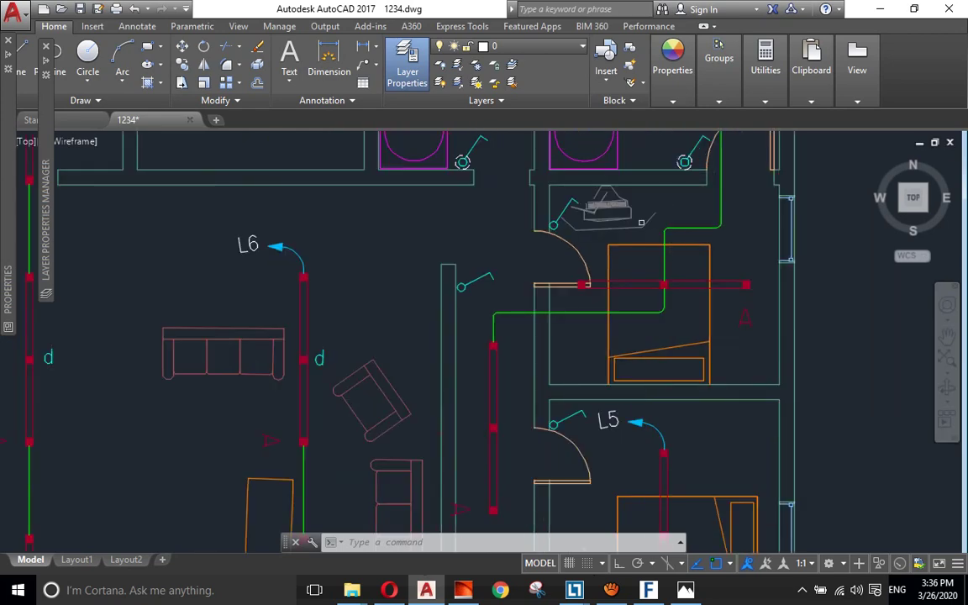
scroll(592, 243, down, 4)
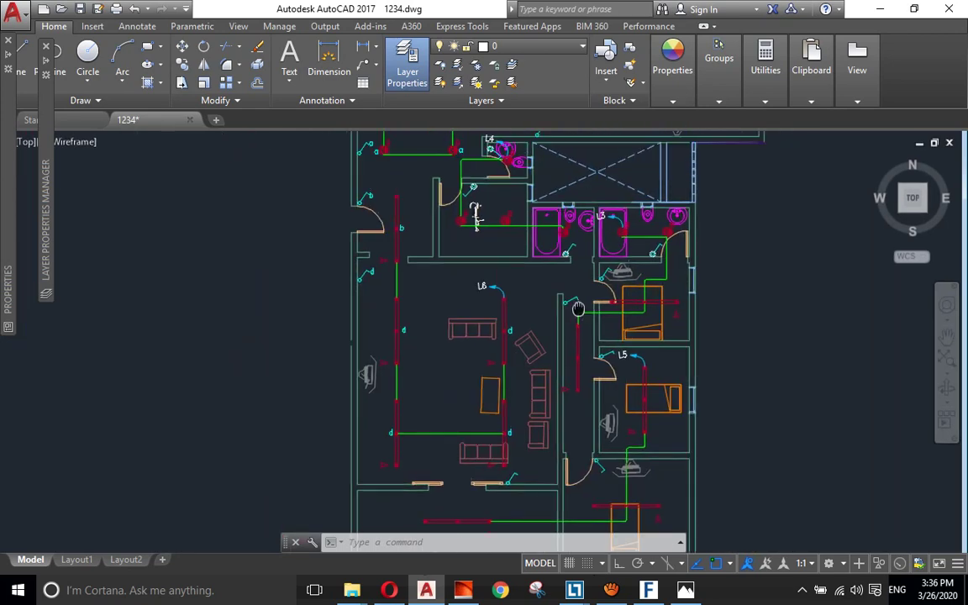
Zoom out to check the circuits from the dining area to the bedrooms across the whole plan.
middle_drag(592, 243, 491, 359)
scroll(460, 330, up, 2)
scroll(460, 303, up, 2)
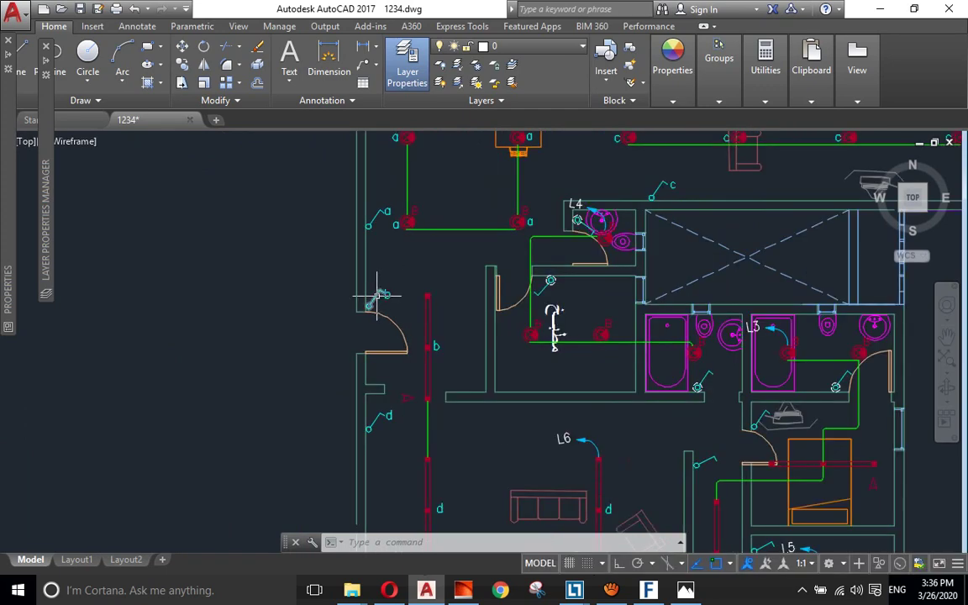
scroll(377, 295, down, 2)
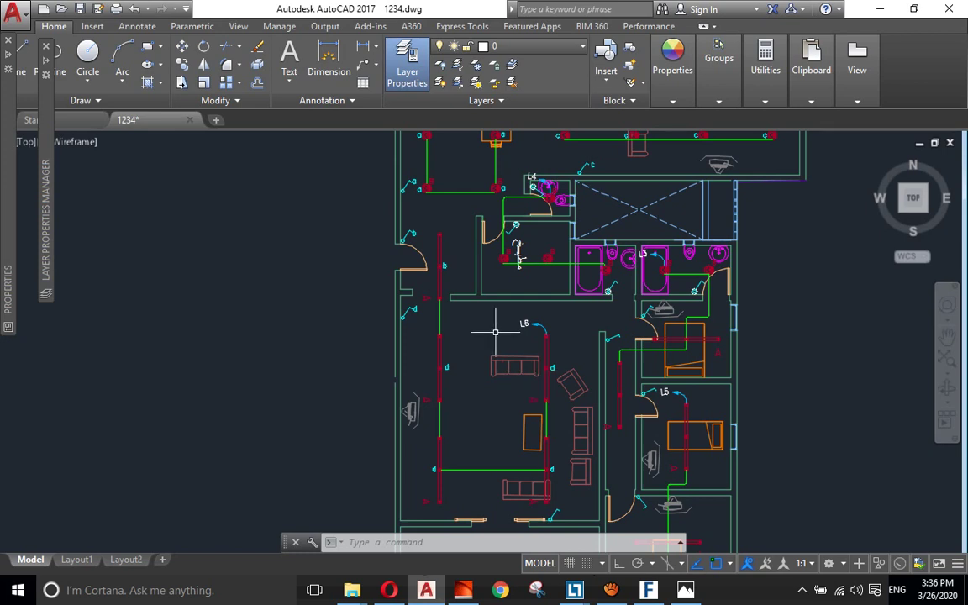
scroll(495, 330, down, 2)
scroll(471, 321, up, 1)
scroll(464, 318, up, 2)
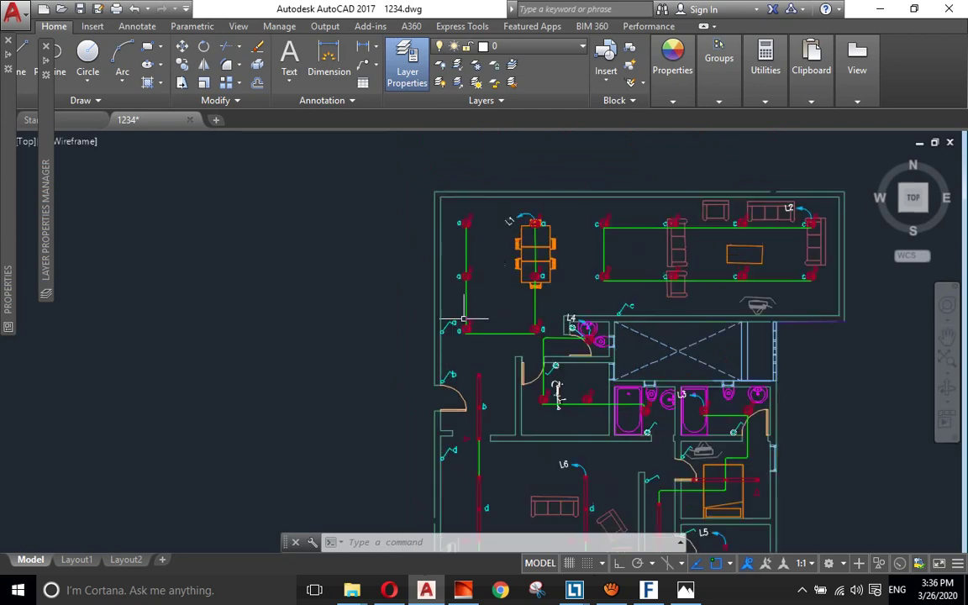
scroll(461, 316, up, 1)
scroll(692, 223, down, 2)
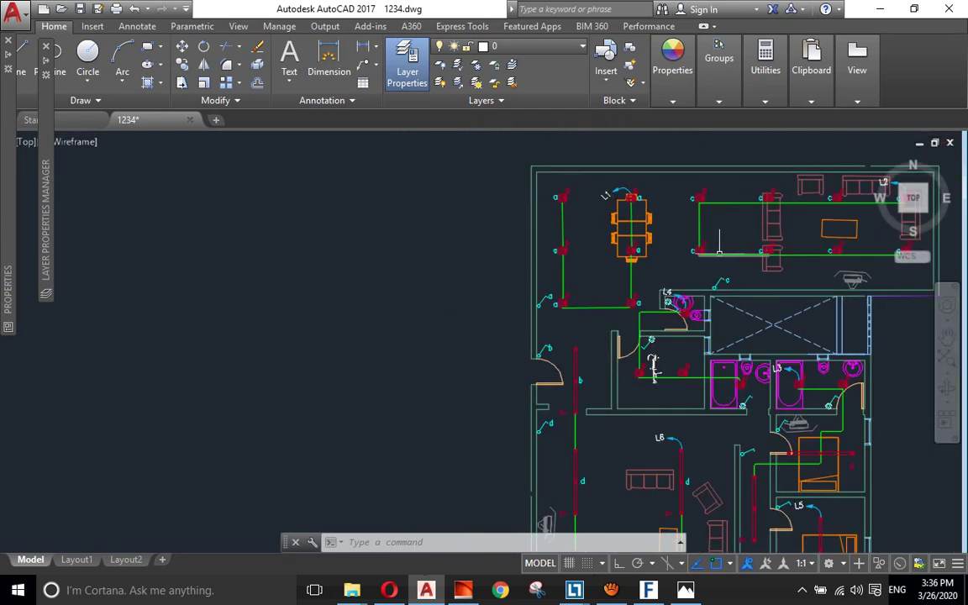
scroll(542, 298, up, 2)
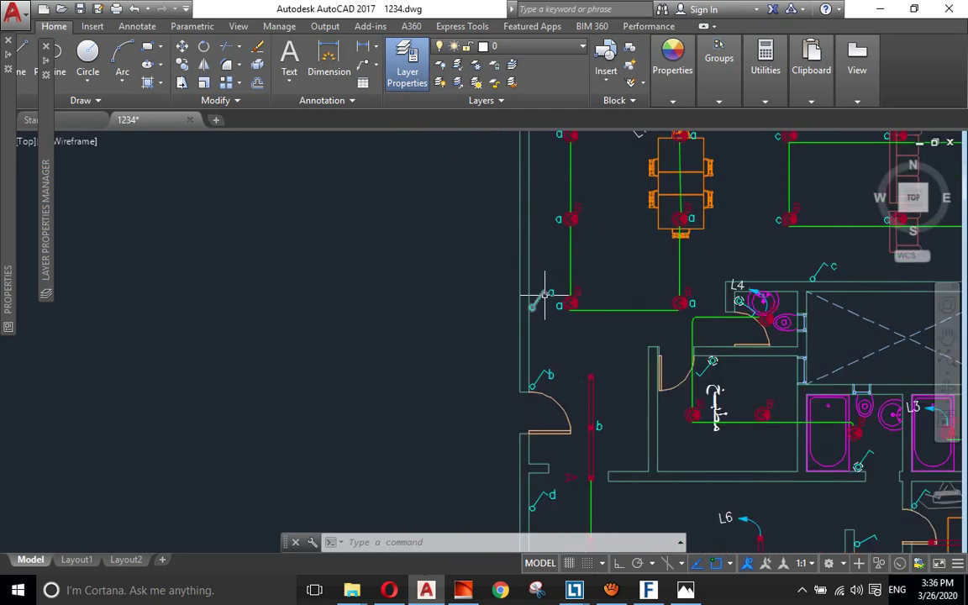
scroll(544, 290, down, 2)
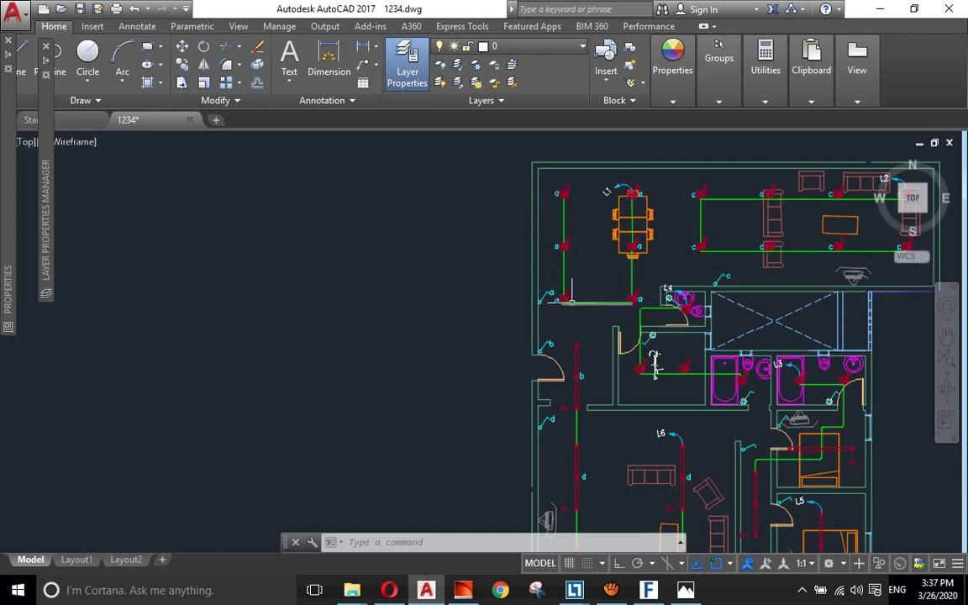
scroll(672, 395, down, 2)
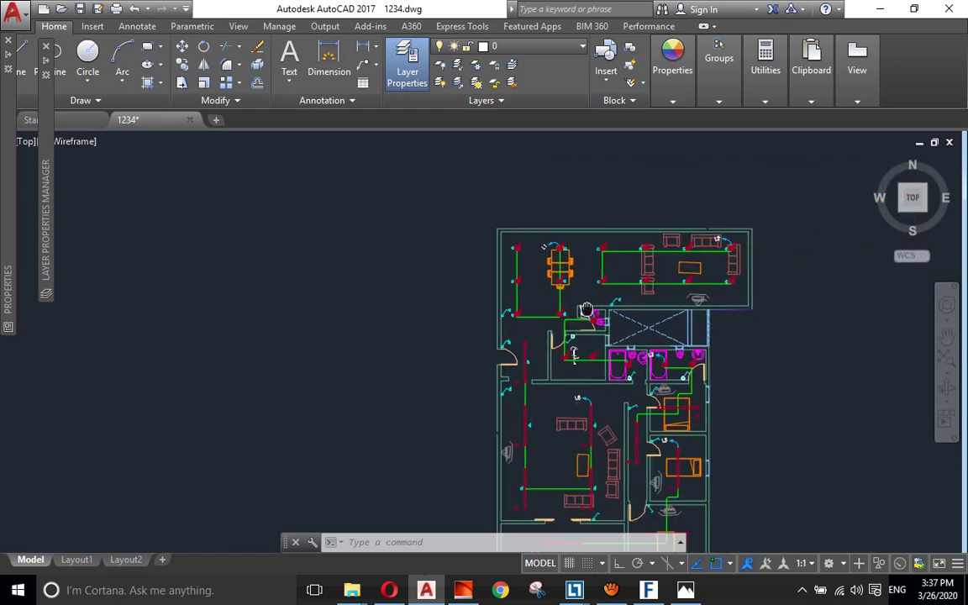
scroll(683, 266, up, 4)
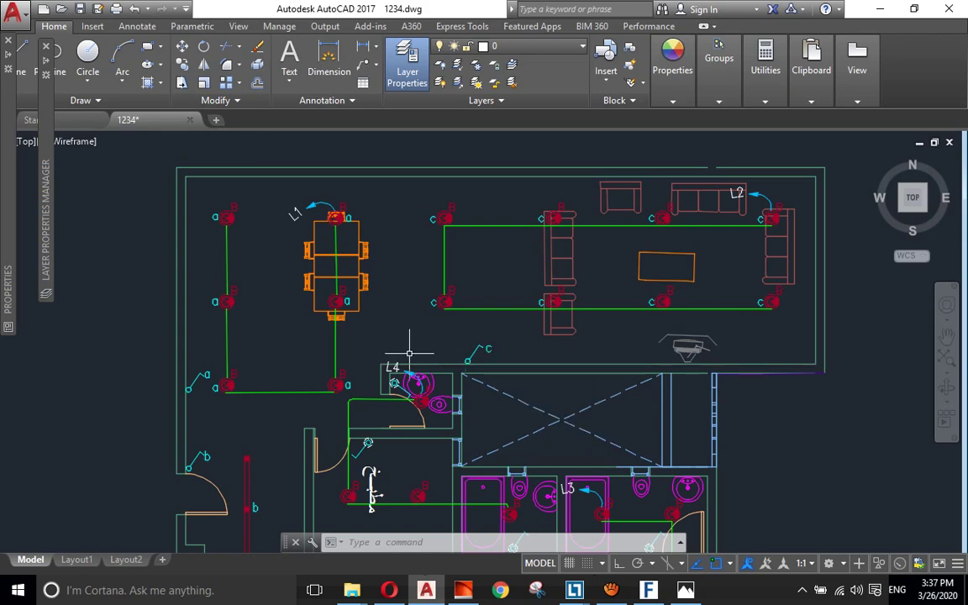
middle_drag(411, 348, 537, 279)
scroll(328, 378, up, 4)
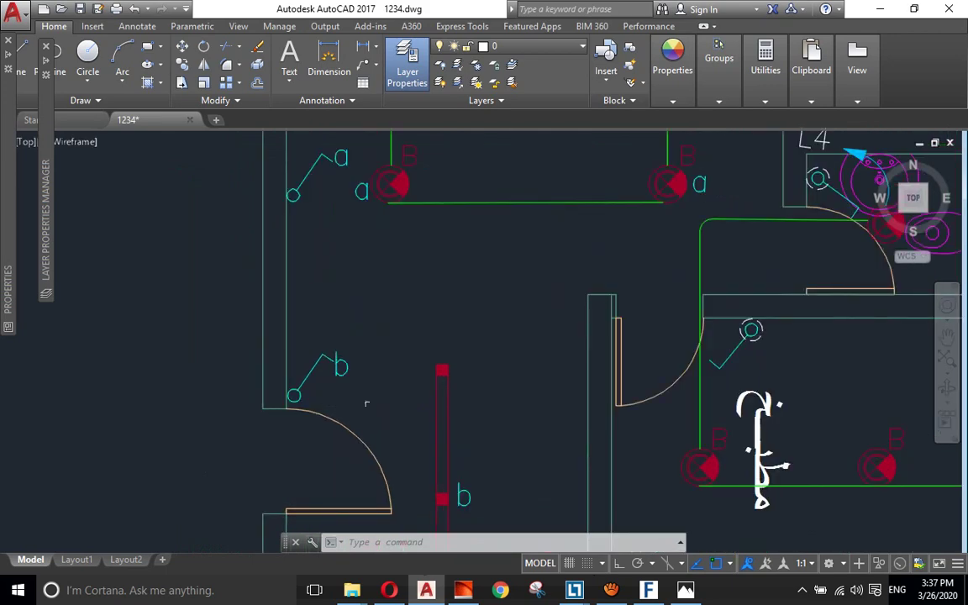
scroll(384, 358, down, 2)
middle_drag(384, 358, 369, 282)
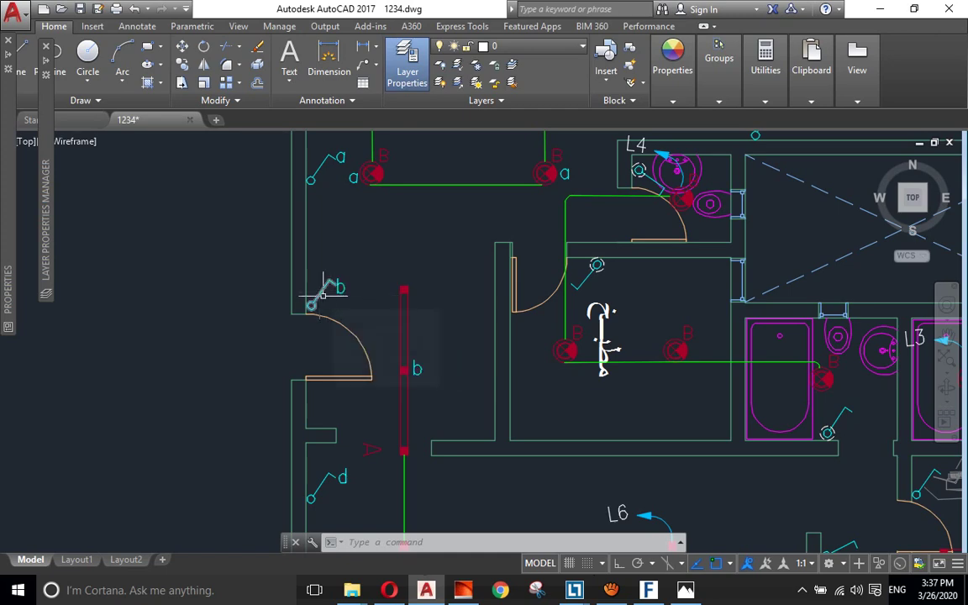
scroll(322, 294, down, 2)
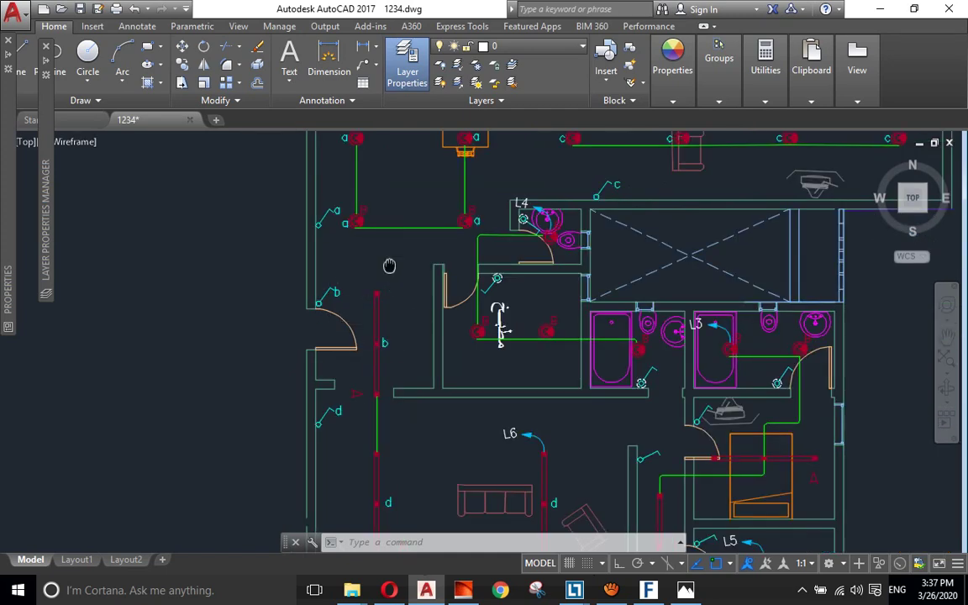
middle_drag(389, 266, 391, 432)
scroll(353, 363, up, 1)
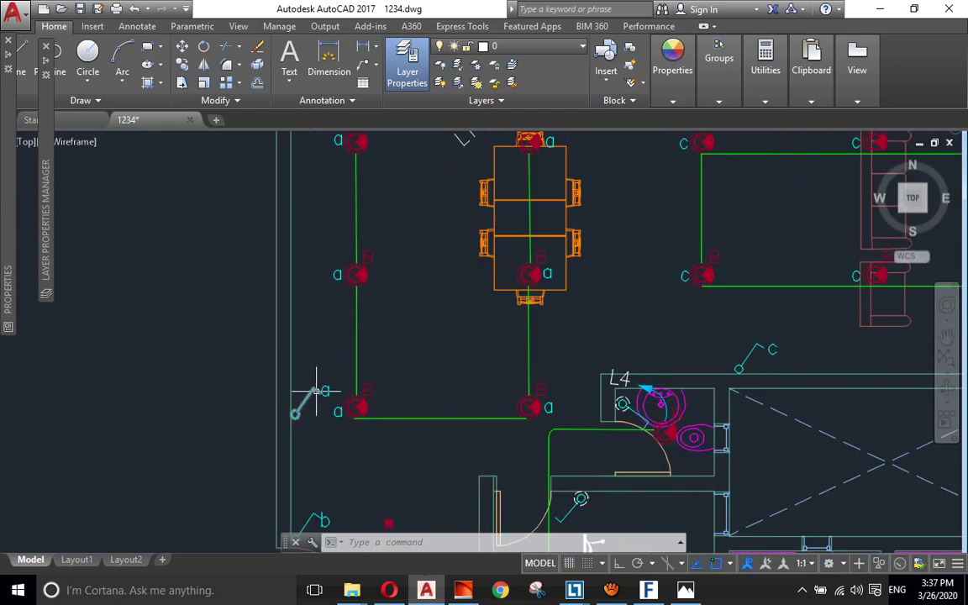
scroll(328, 393, down, 1)
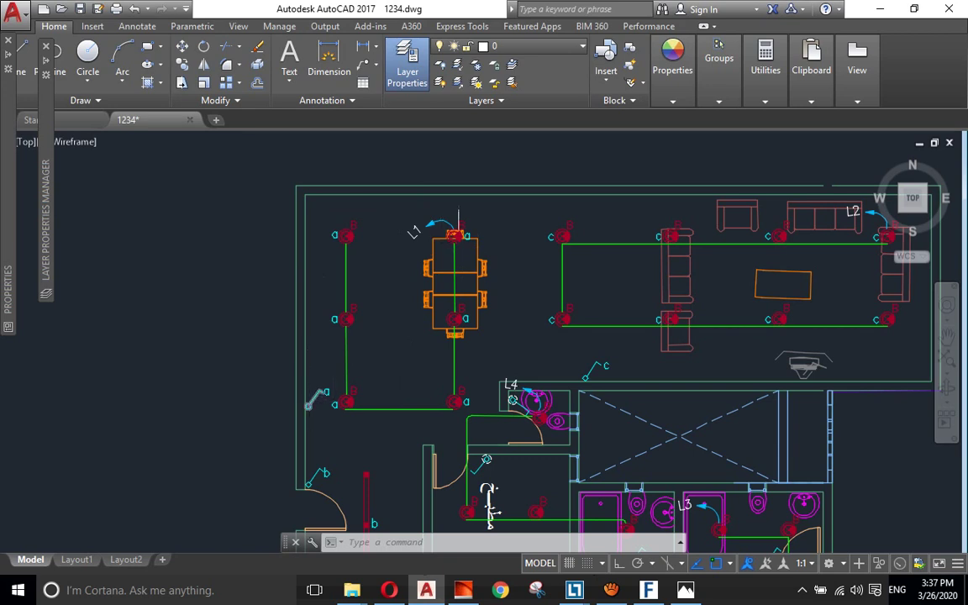
scroll(323, 217, up, 1)
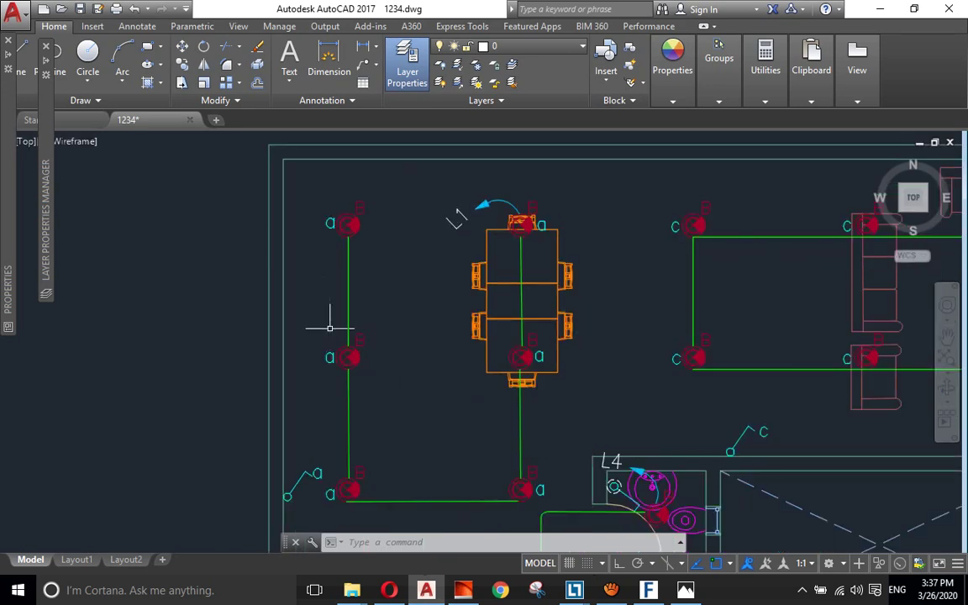
middle_drag(346, 476, 347, 420)
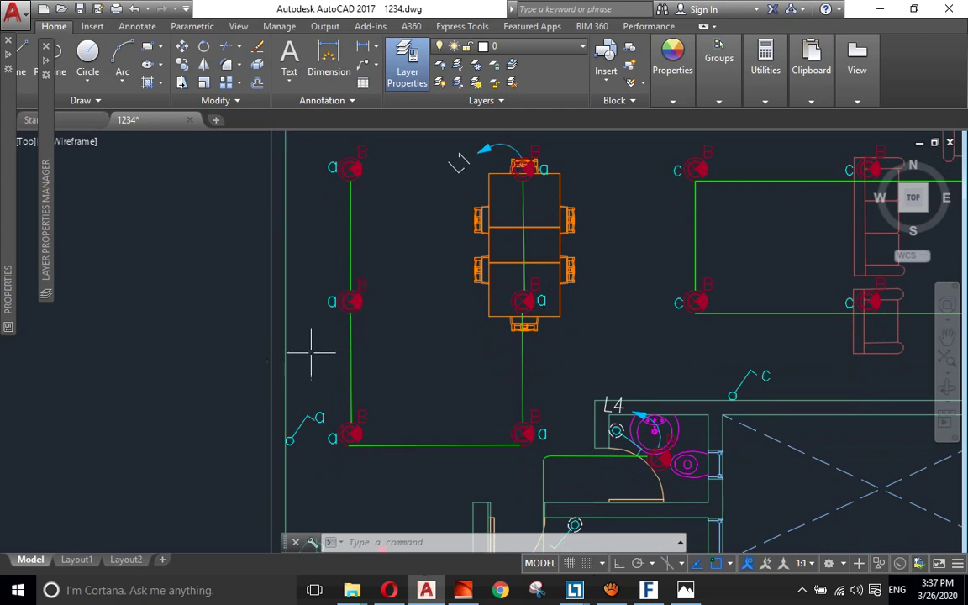
middle_drag(515, 368, 283, 324)
scroll(484, 317, down, 2)
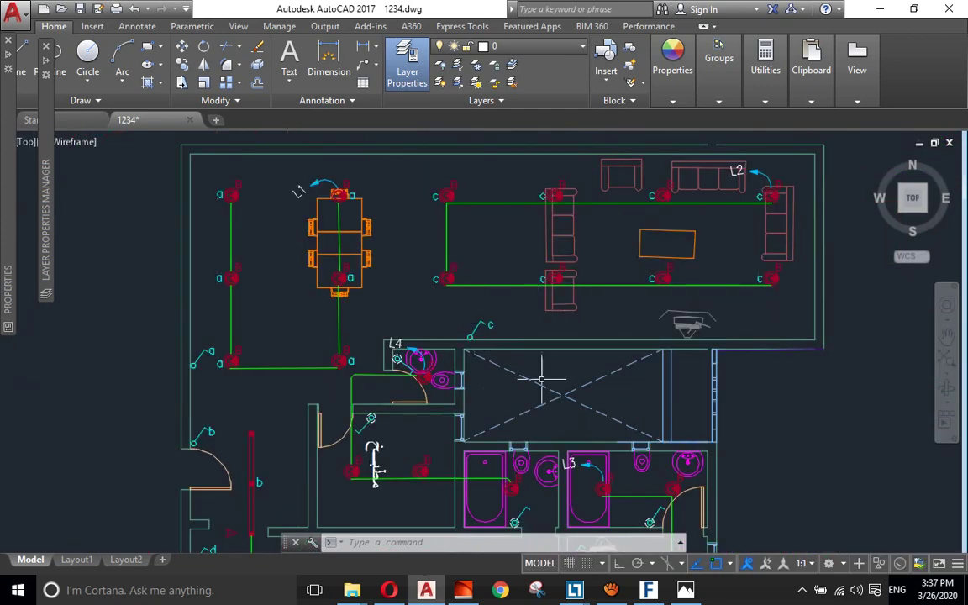
middle_drag(487, 340, 474, 156)
middle_drag(551, 433, 518, 292)
scroll(585, 411, up, 2)
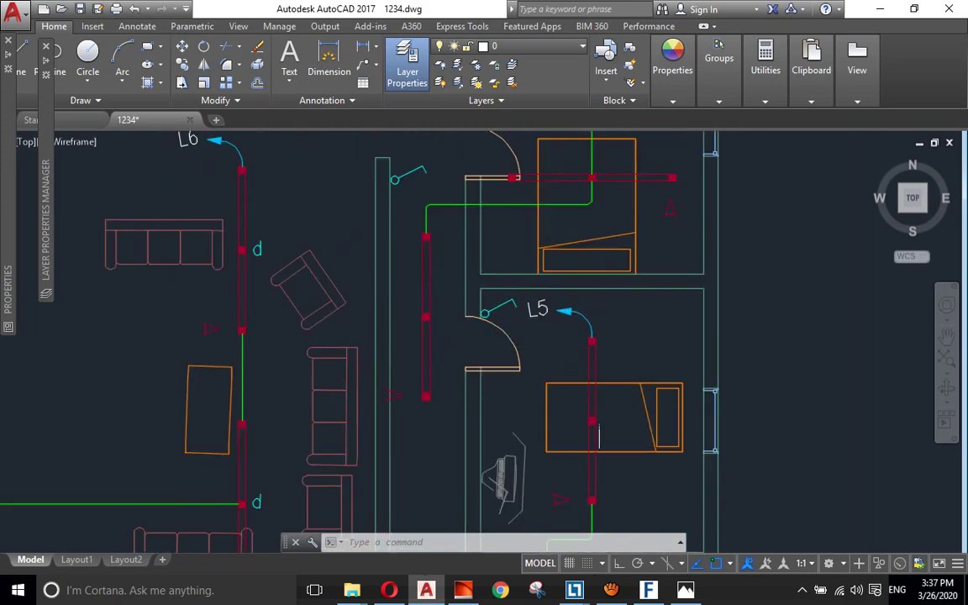
middle_drag(586, 411, 586, 333)
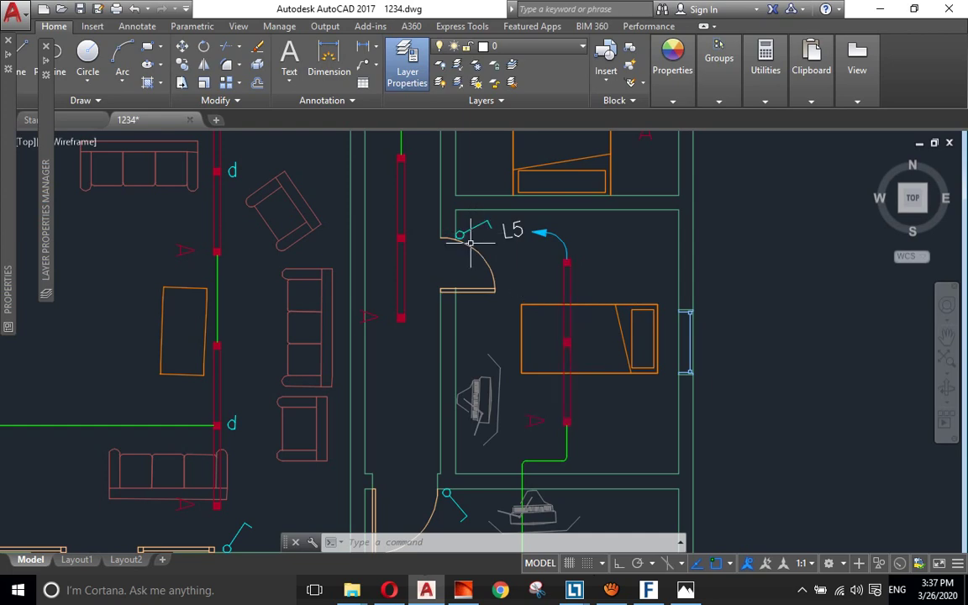
scroll(483, 238, down, 2)
middle_drag(484, 237, 470, 273)
scroll(471, 273, down, 2)
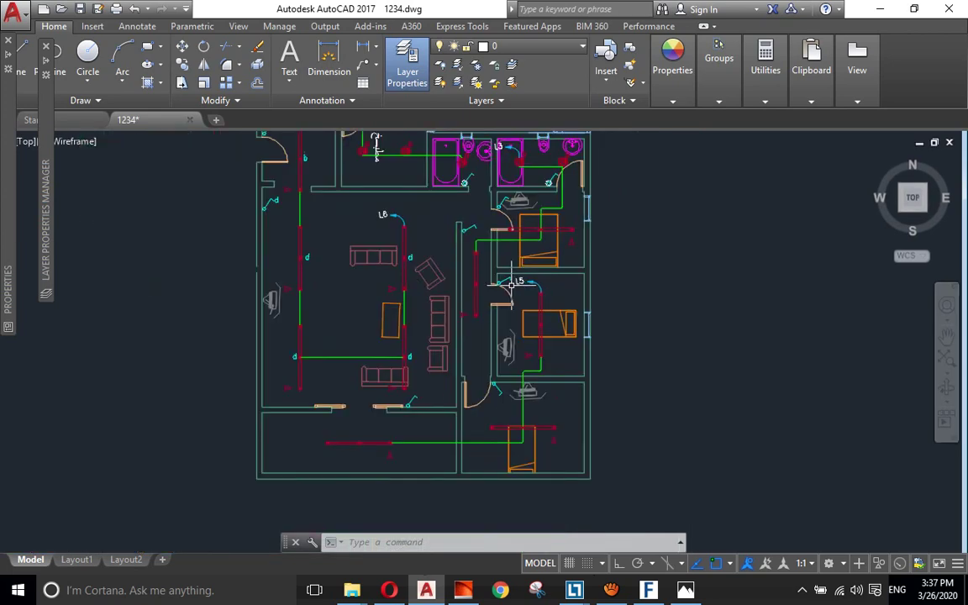
mouse_move(303, 210)
middle_down()
mouse_move(284, 264)
mouse_move(305, 310)
middle_up()
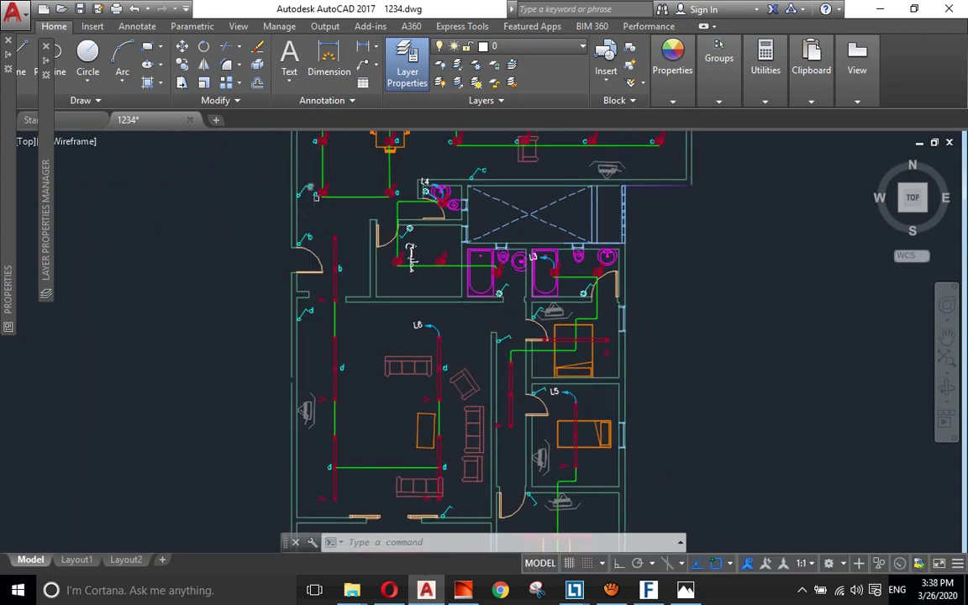
scroll(319, 208, down, 2)
scroll(286, 176, up, 2)
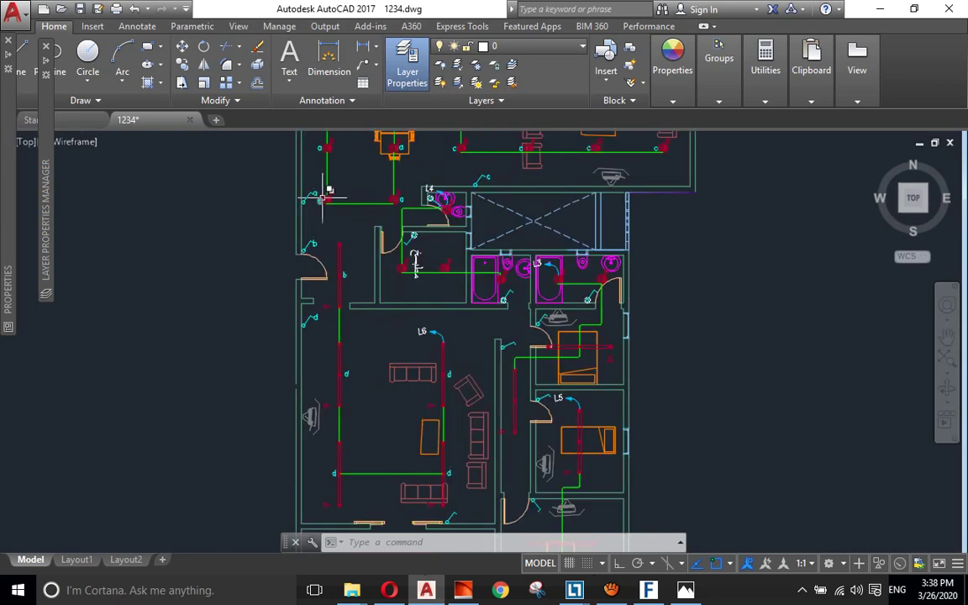
scroll(286, 176, down, 2)
scroll(337, 227, up, 4)
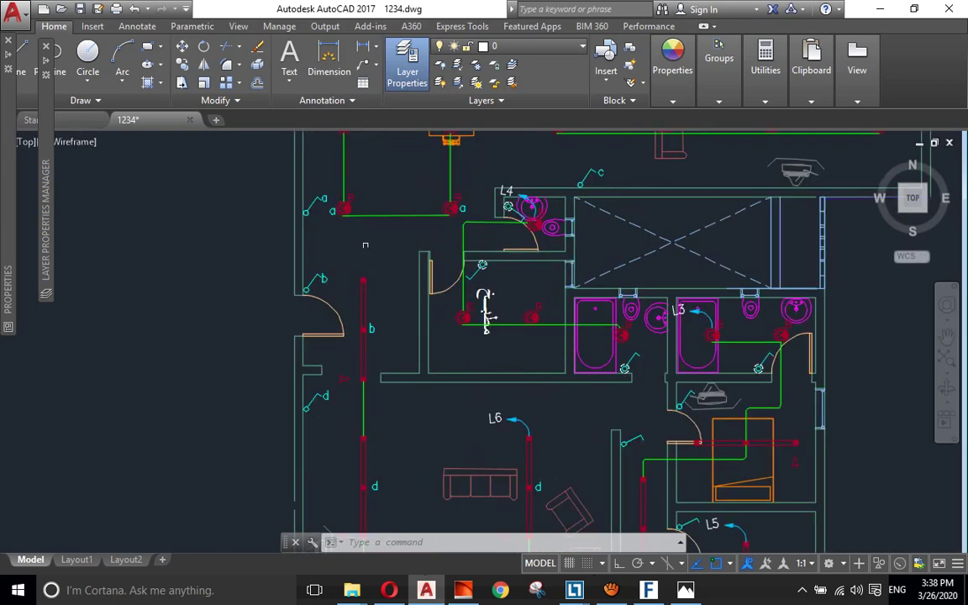
middle_drag(545, 217, 485, 276)
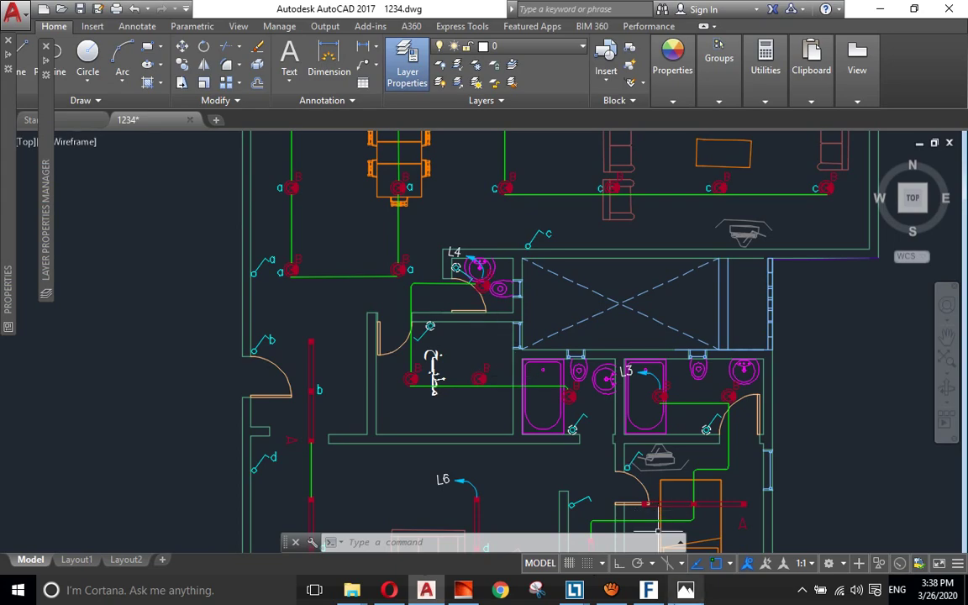
key(alt+Tab)
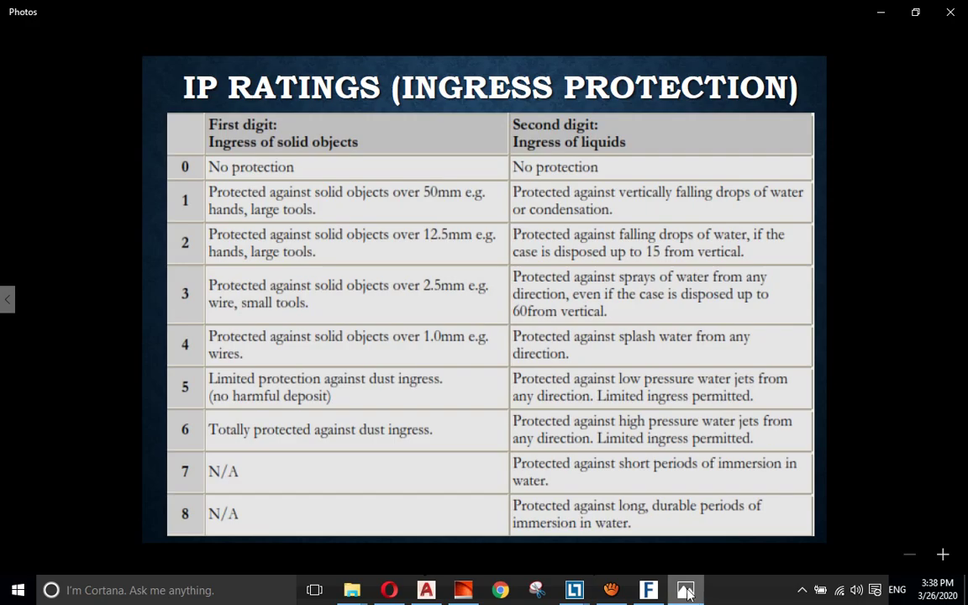
Leave the IP ratings table in Photos and return to the AutoCAD lighting plan.
key(alt+Tab)
scroll(458, 267, up, 5)
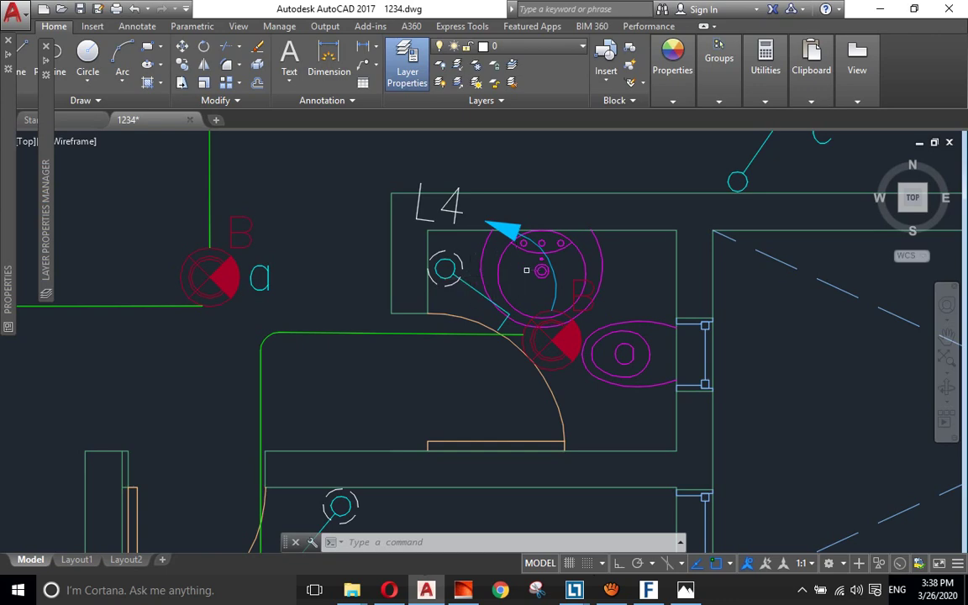
scroll(461, 269, down, 2)
scroll(456, 269, down, 2)
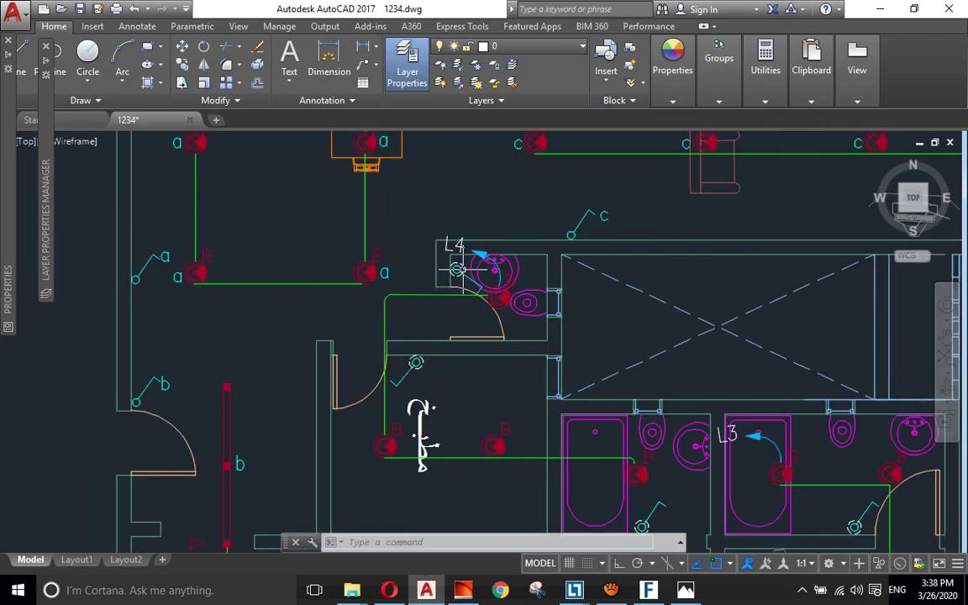
scroll(456, 268, down, 3)
scroll(461, 269, down, 2)
scroll(463, 269, down, 2)
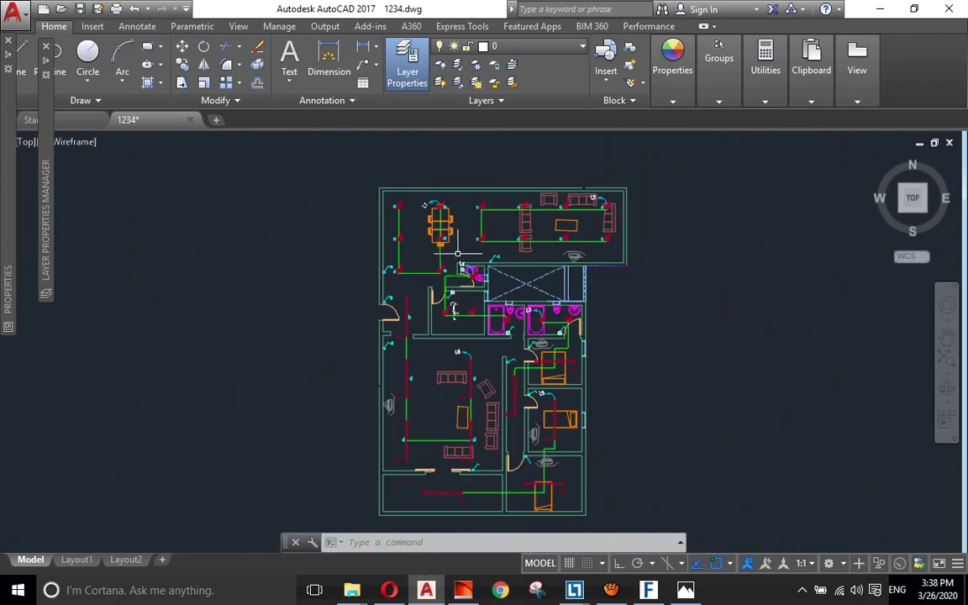
Dismiss the frozen-layer warning and thaw 5-legend, framing its legend table beside the plan.
click(473, 45)
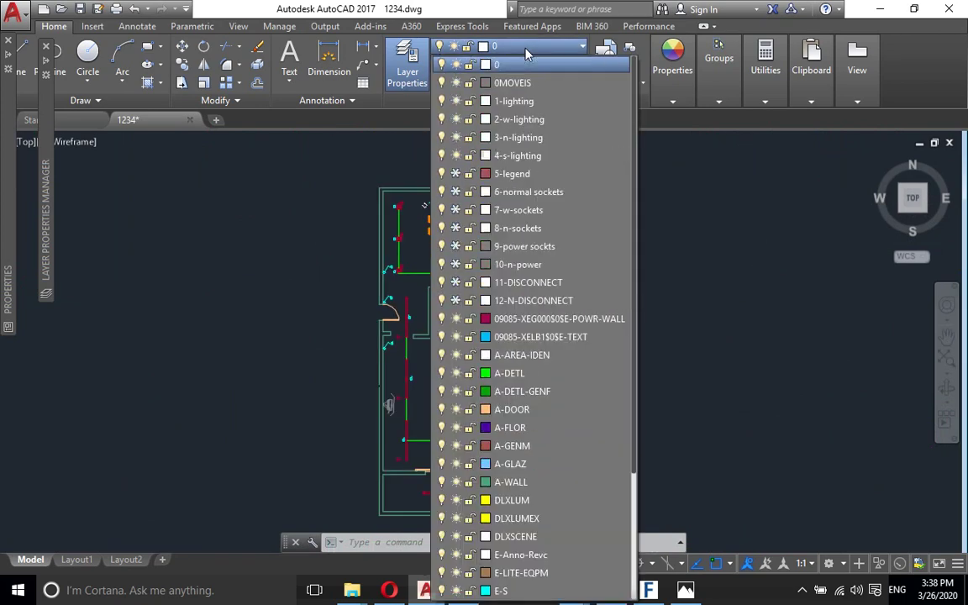
click(453, 176)
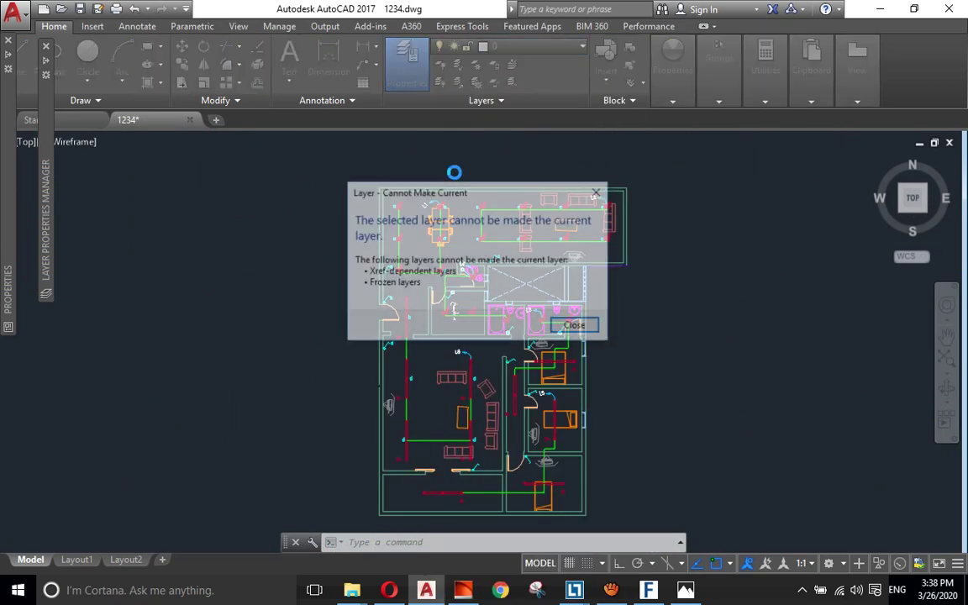
click(598, 191)
click(469, 43)
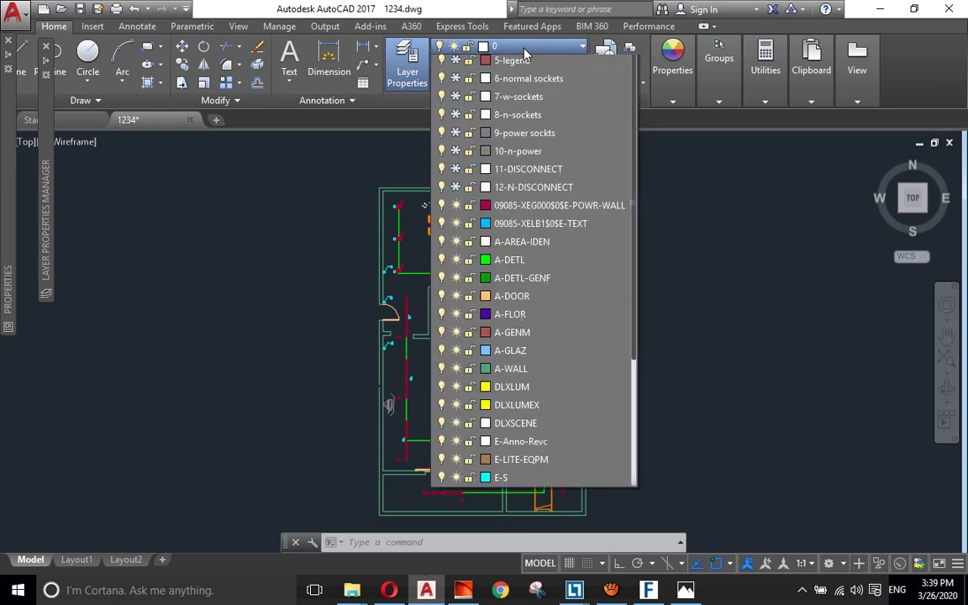
click(473, 42)
click(472, 42)
scroll(479, 84, up, 2)
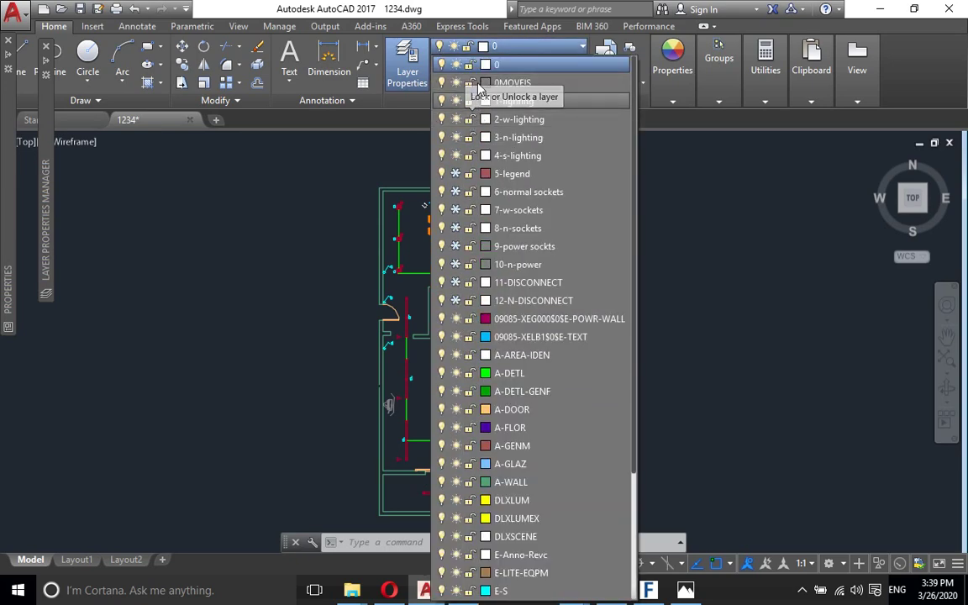
click(454, 174)
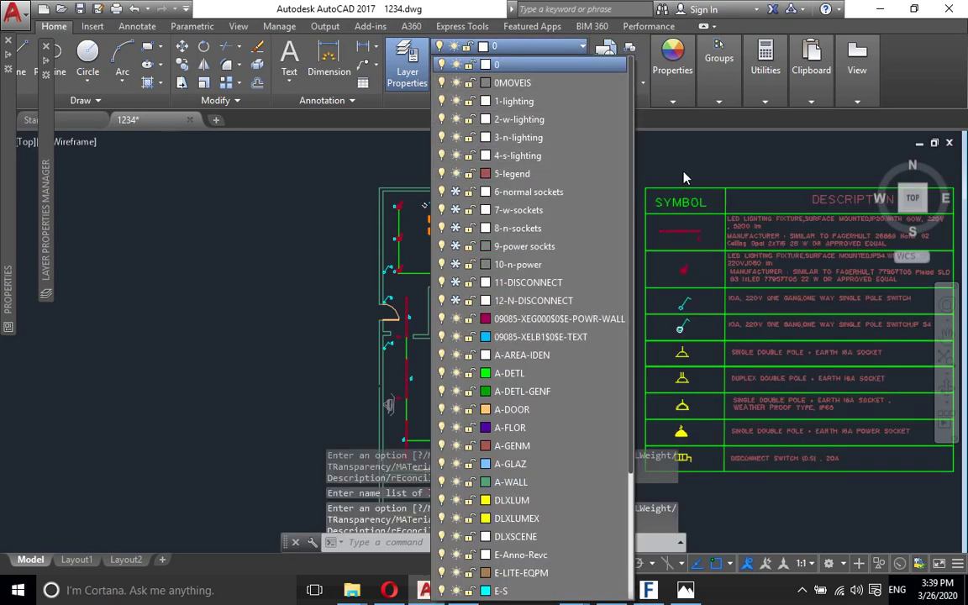
scroll(632, 202, down, 2)
middle_drag(632, 202, 613, 212)
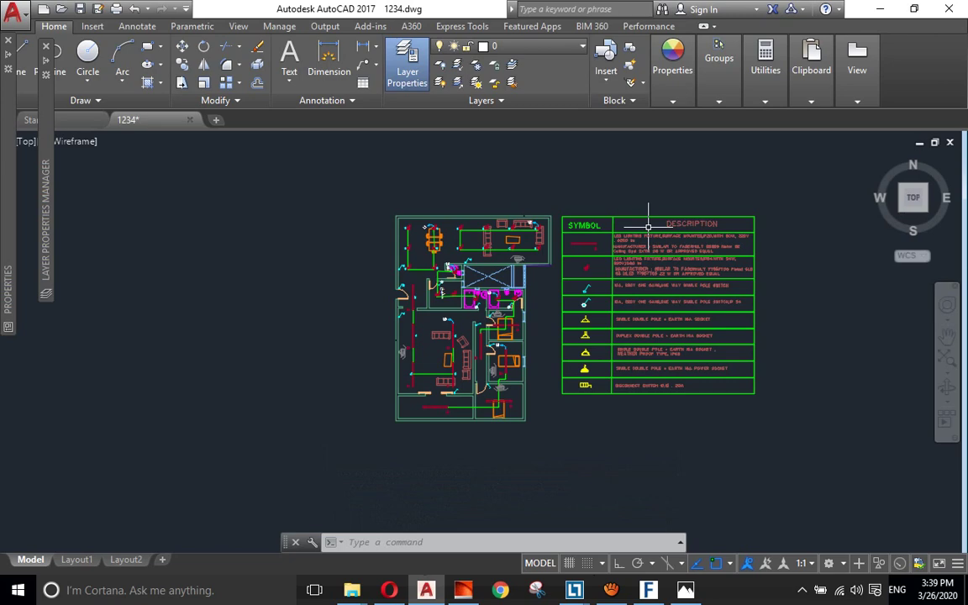
Zoom and pan from the floor plan so the SYMBOL/DESCRIPTION legend table fills the view.
scroll(471, 249, up, 3)
scroll(472, 249, up, 3)
middle_drag(325, 460, 355, 429)
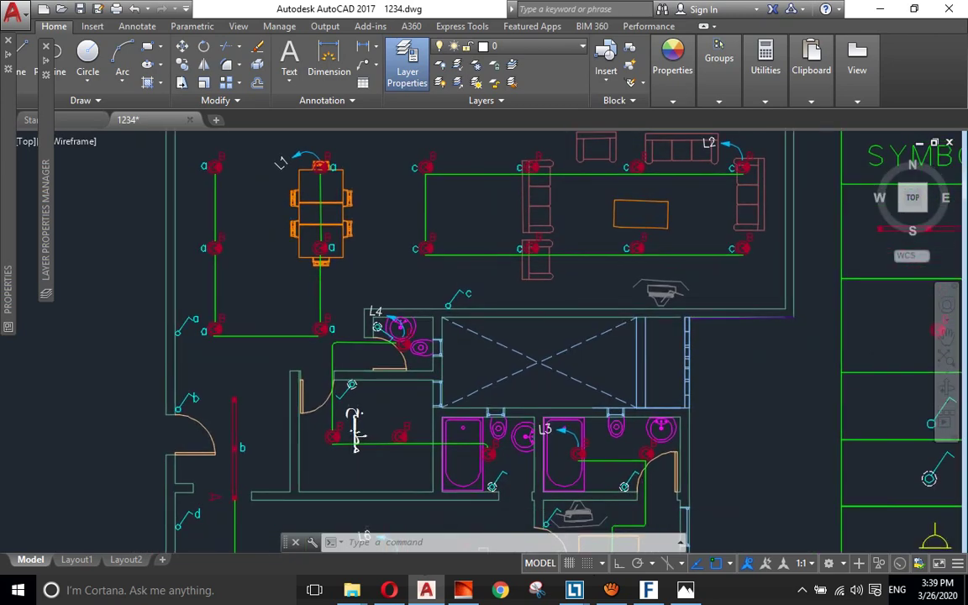
scroll(451, 303, up, 3)
scroll(466, 290, down, 2)
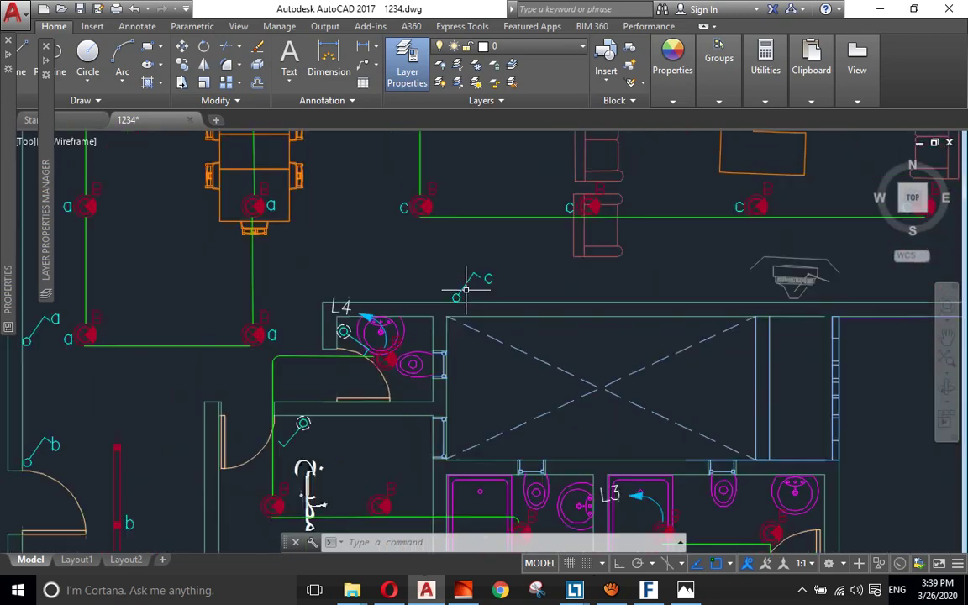
scroll(465, 290, down, 3)
scroll(443, 270, up, 1)
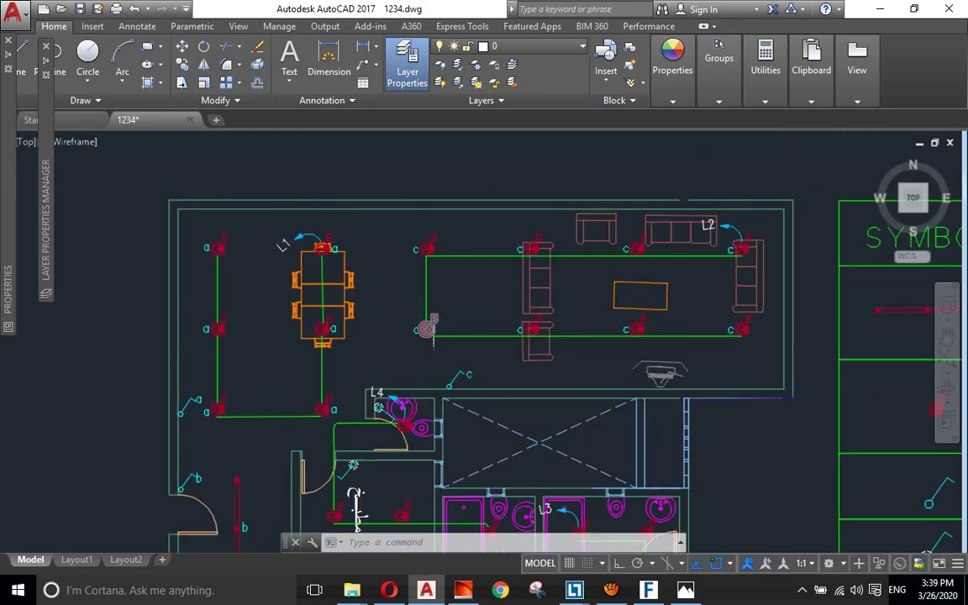
scroll(461, 324, down, 2)
scroll(470, 316, up, 2)
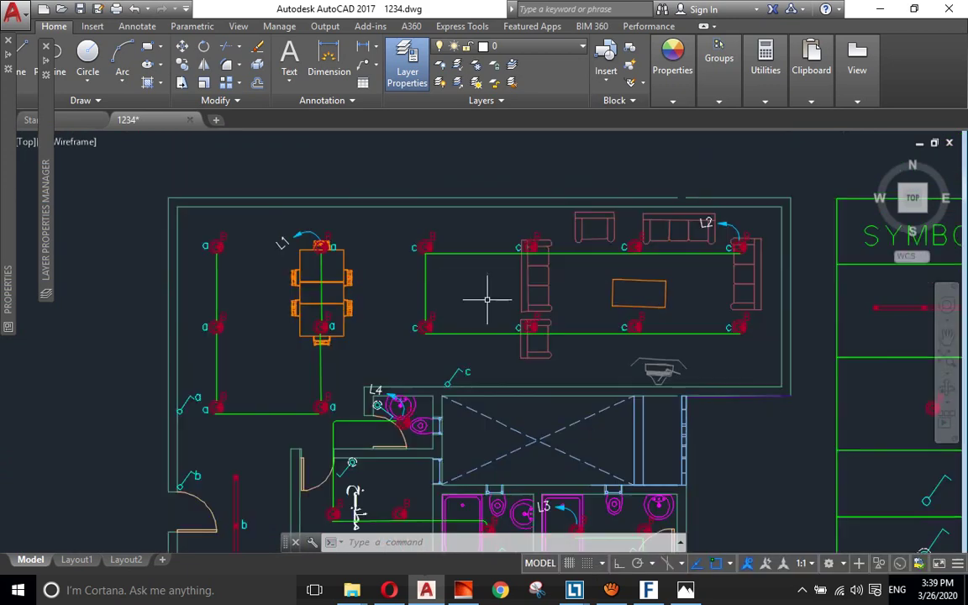
scroll(488, 292, down, 2)
scroll(595, 267, up, 1)
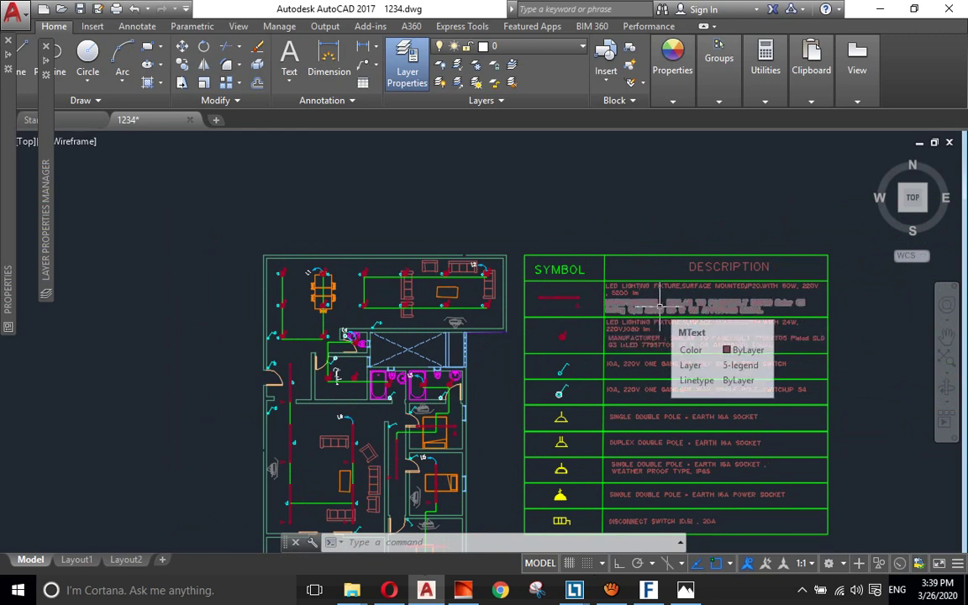
middle_drag(696, 279, 579, 283)
scroll(579, 283, up, 2)
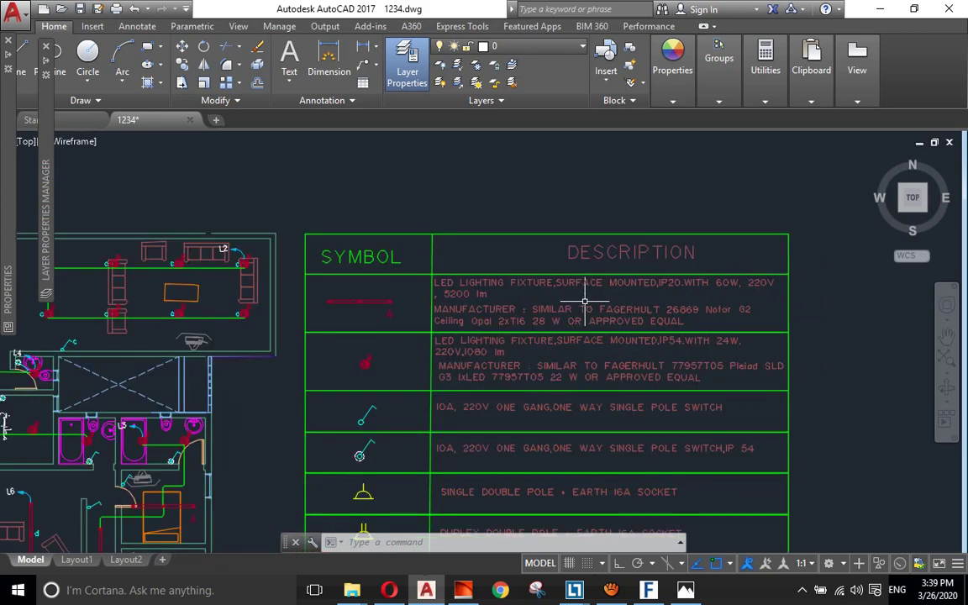
scroll(585, 300, up, 2)
middle_drag(622, 287, 597, 323)
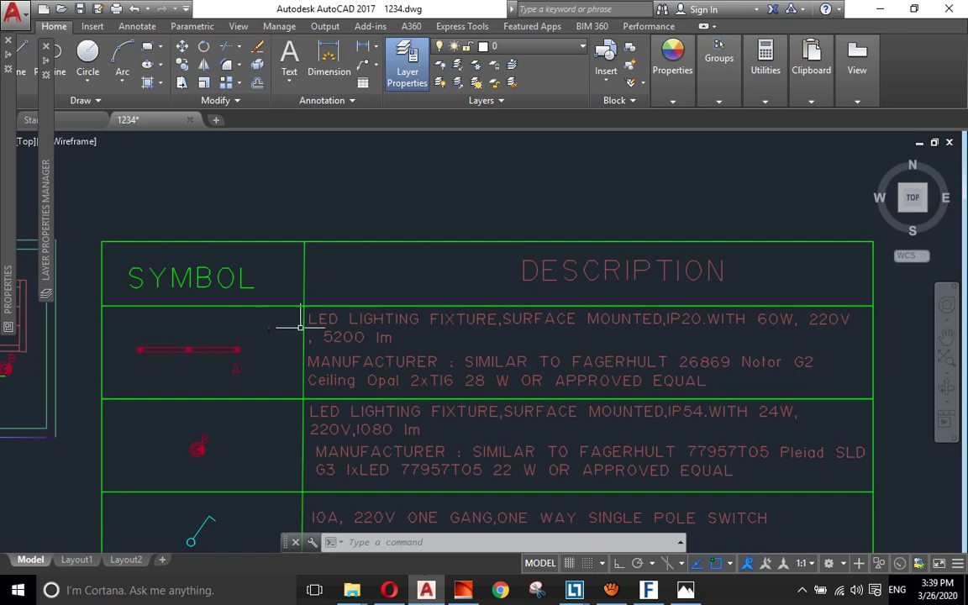
Read the first row's Fagerhult 26869 Notor G2 luminaire description up close.
scroll(407, 340, up, 2)
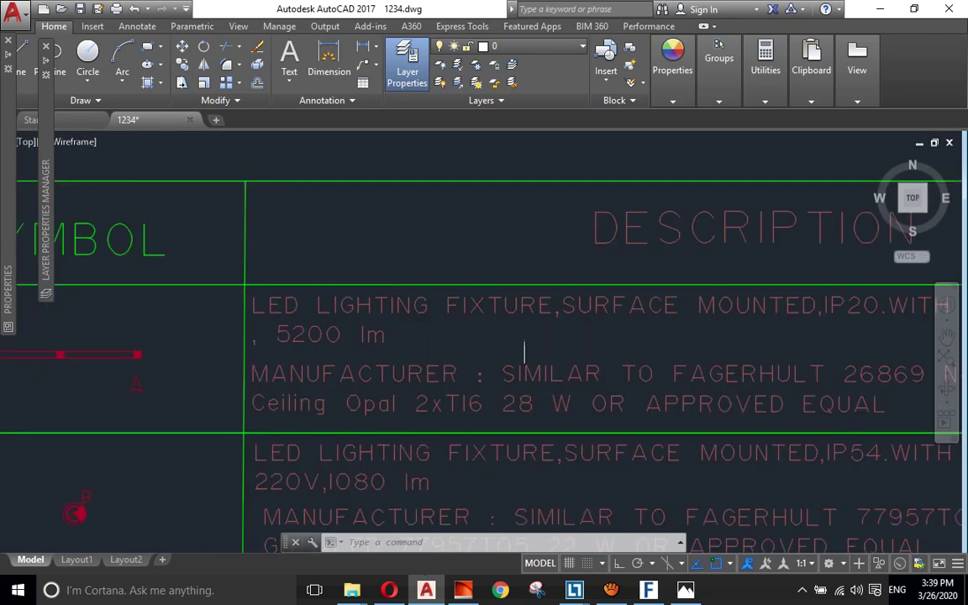
middle_drag(341, 302, 195, 322)
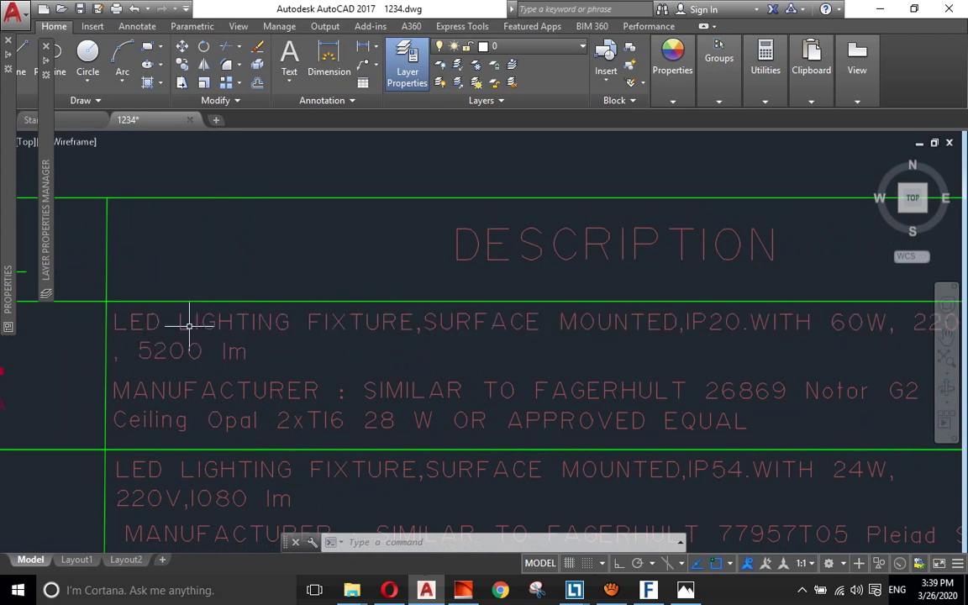
middle_drag(386, 354, 370, 354)
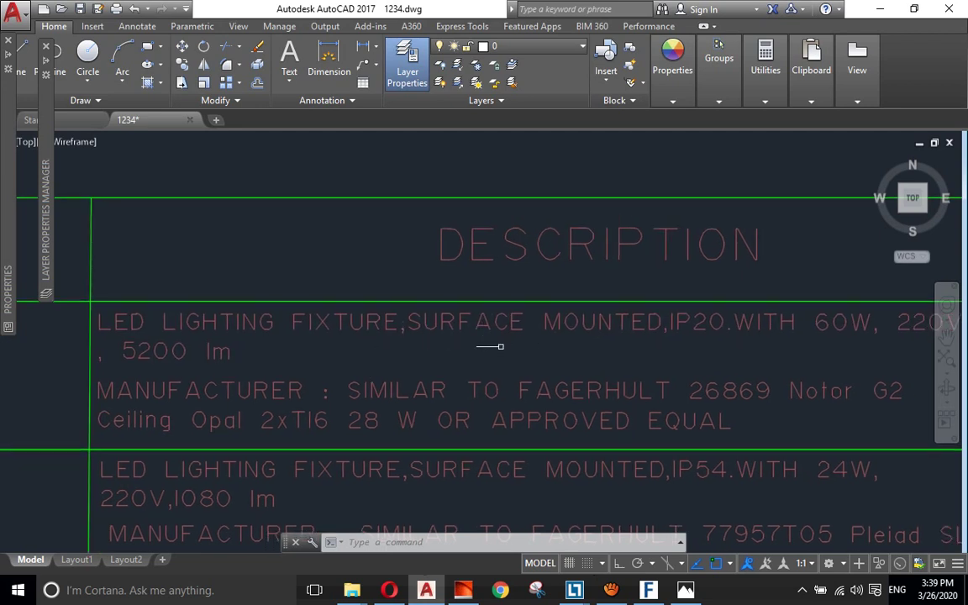
middle_drag(485, 339, 372, 351)
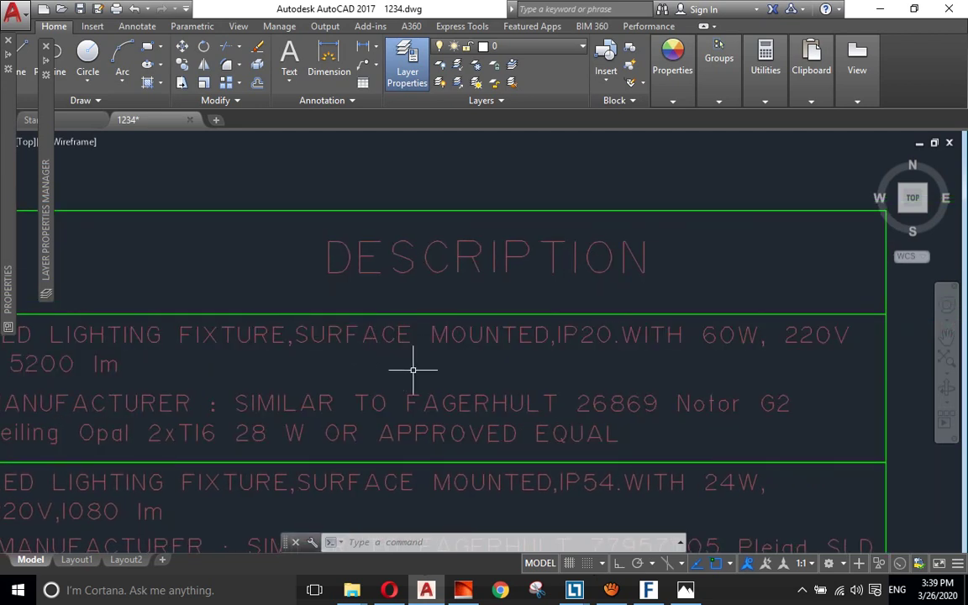
middle_drag(496, 372, 435, 364)
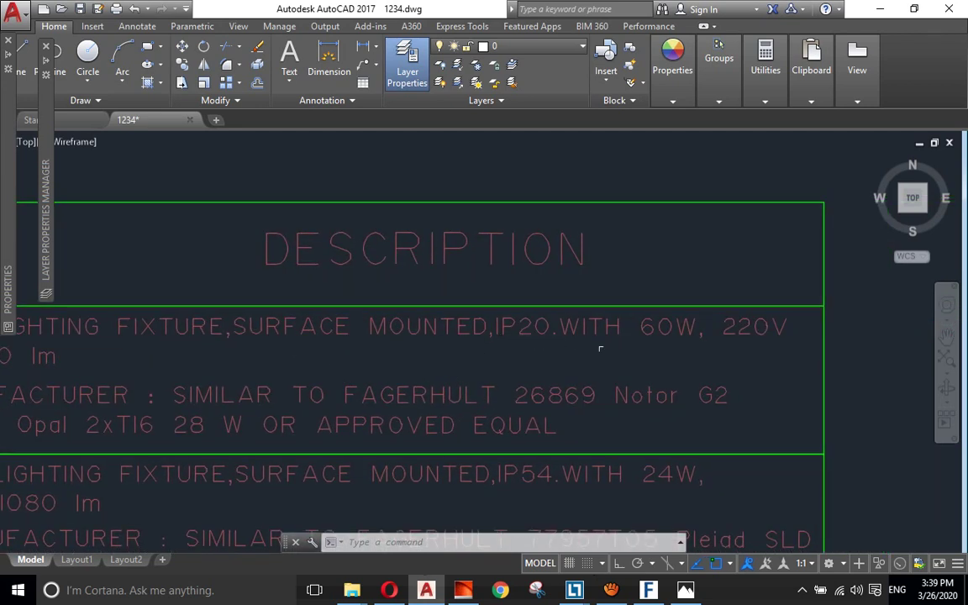
scroll(605, 345, down, 2)
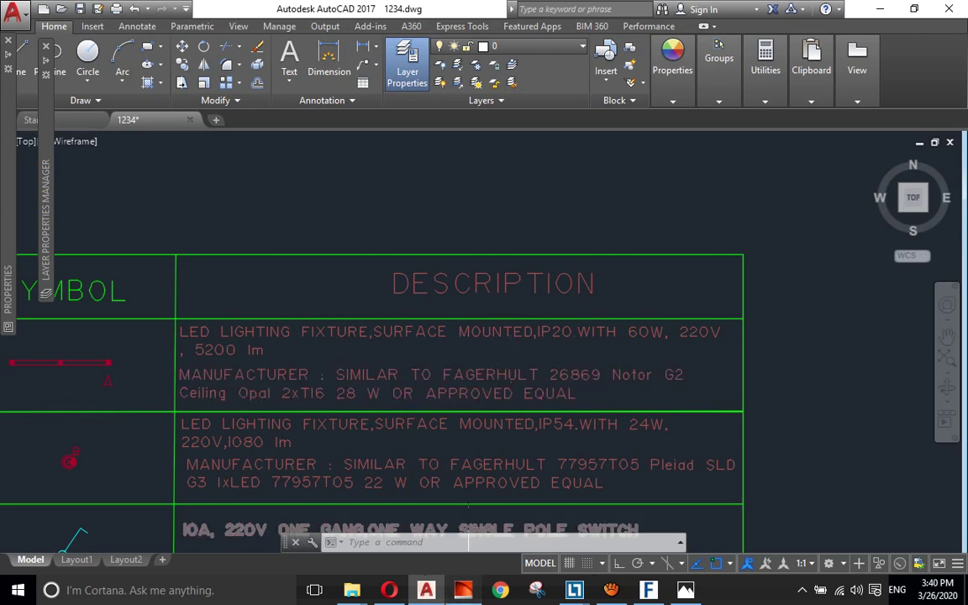
key(alt+Tab)
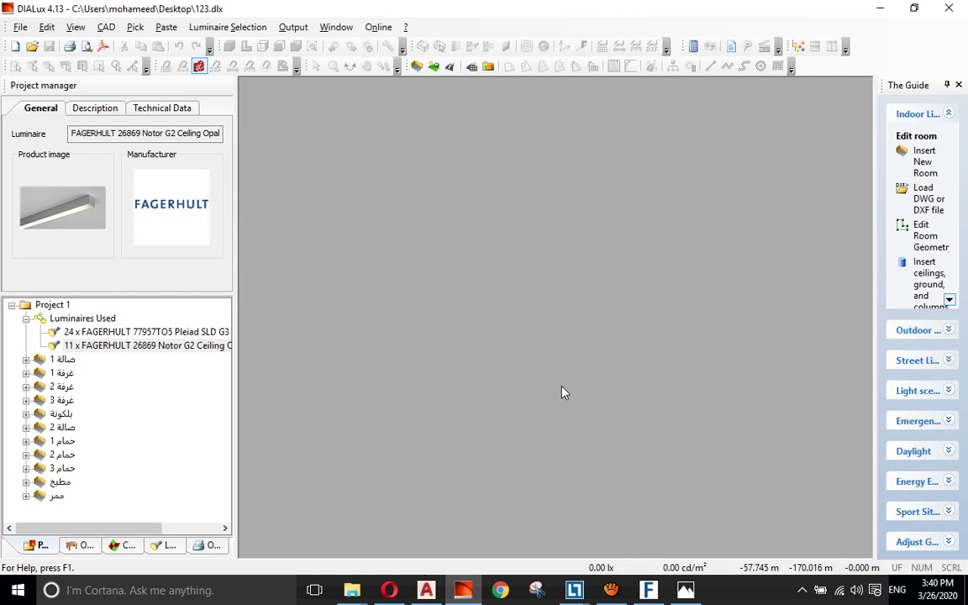
Compare the 11 x FAGERHULT 26869 Notor G2 luminaire name in DIALux with the AutoCAD legend.
click(143, 332)
click(143, 345)
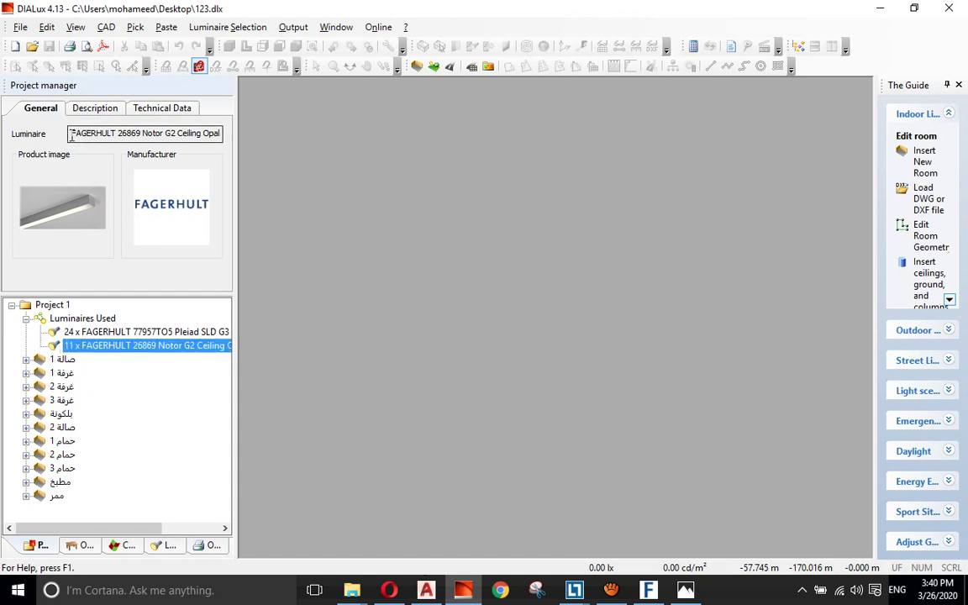
double_click(195, 135)
drag(195, 134, 228, 135)
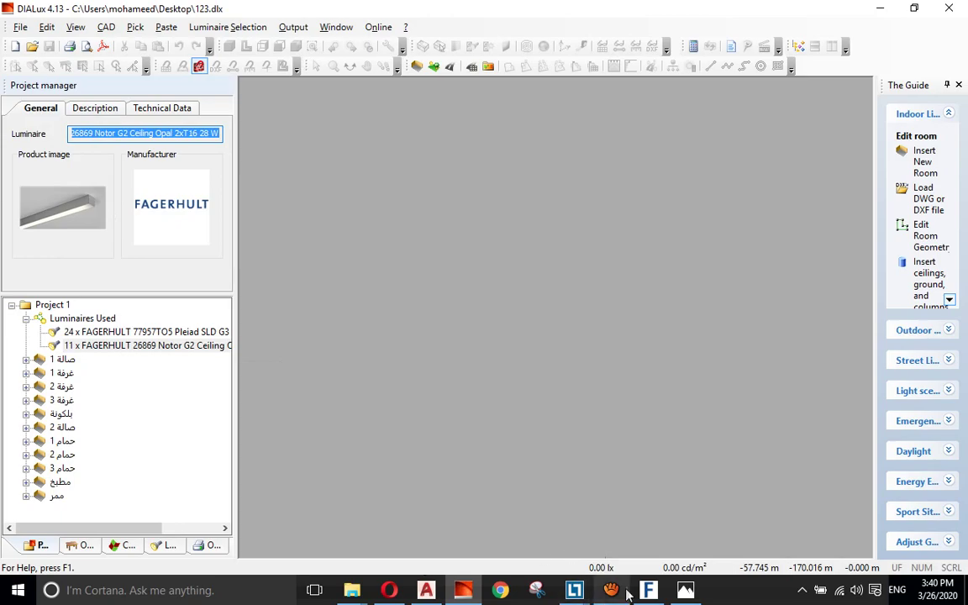
key(alt+Tab)
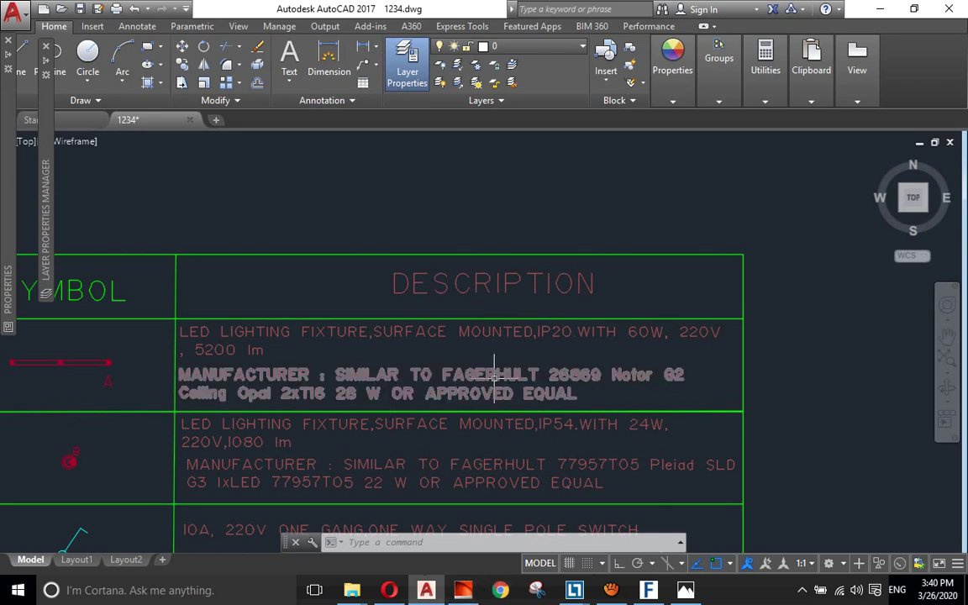
click(463, 590)
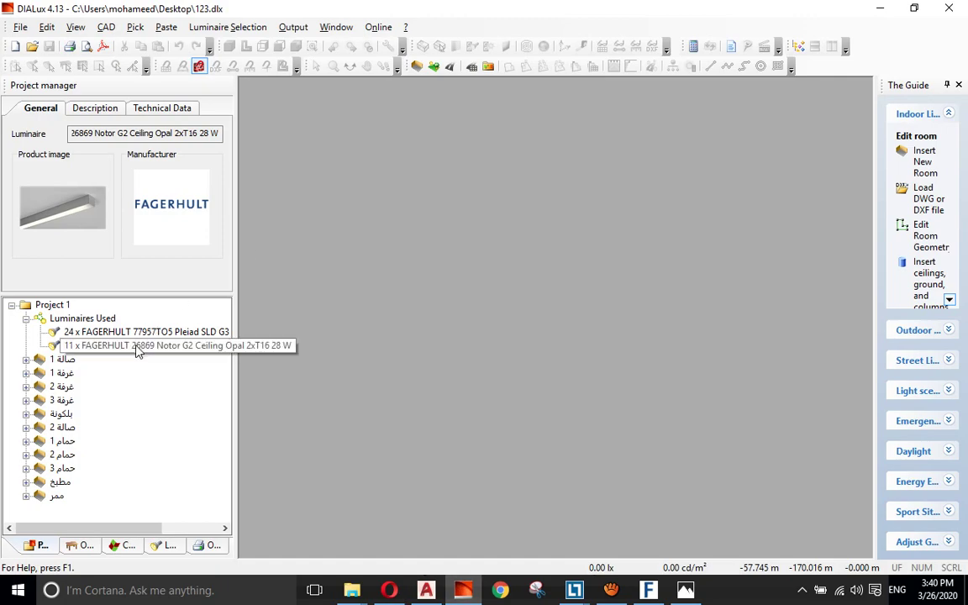
click(426, 590)
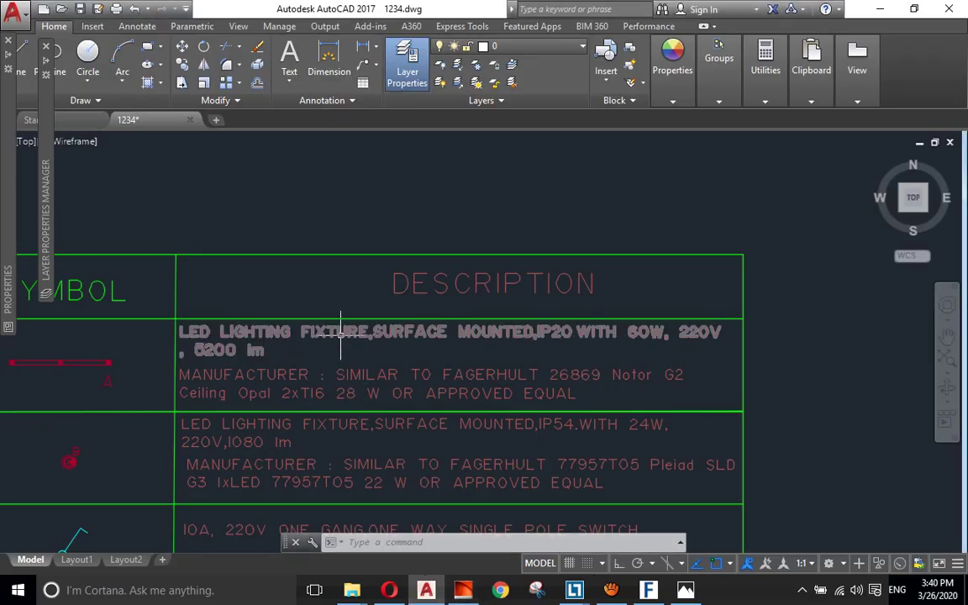
click(463, 590)
click(217, 29)
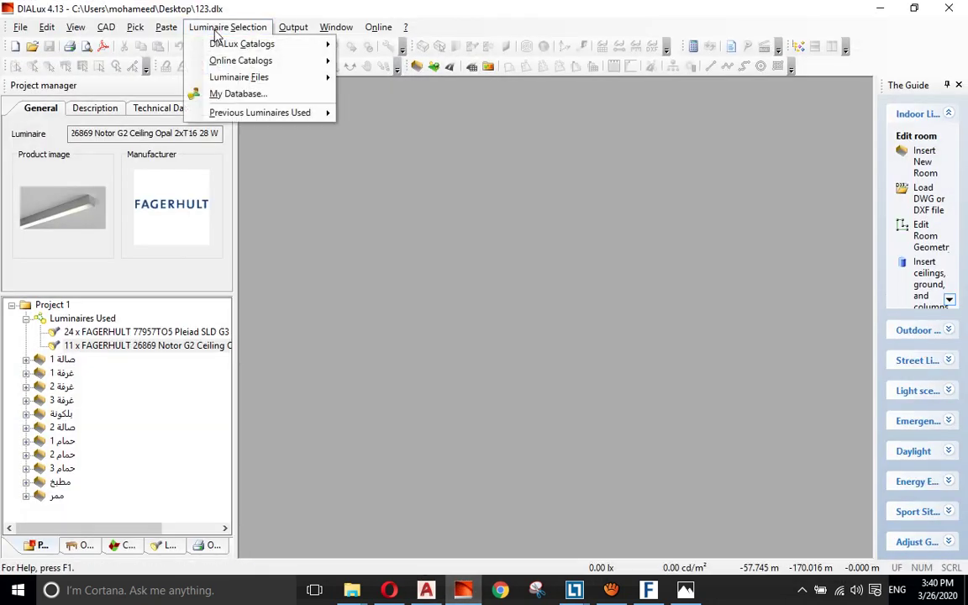
mouse_move(242, 43)
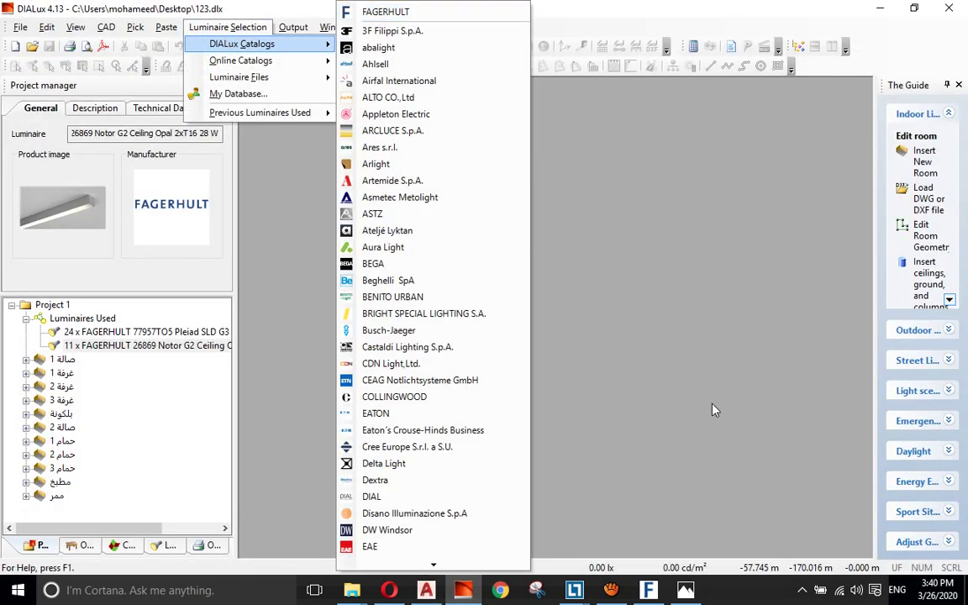
Open the FAGERHULT catalog's Full search page and click into its Luminaire name field.
click(648, 590)
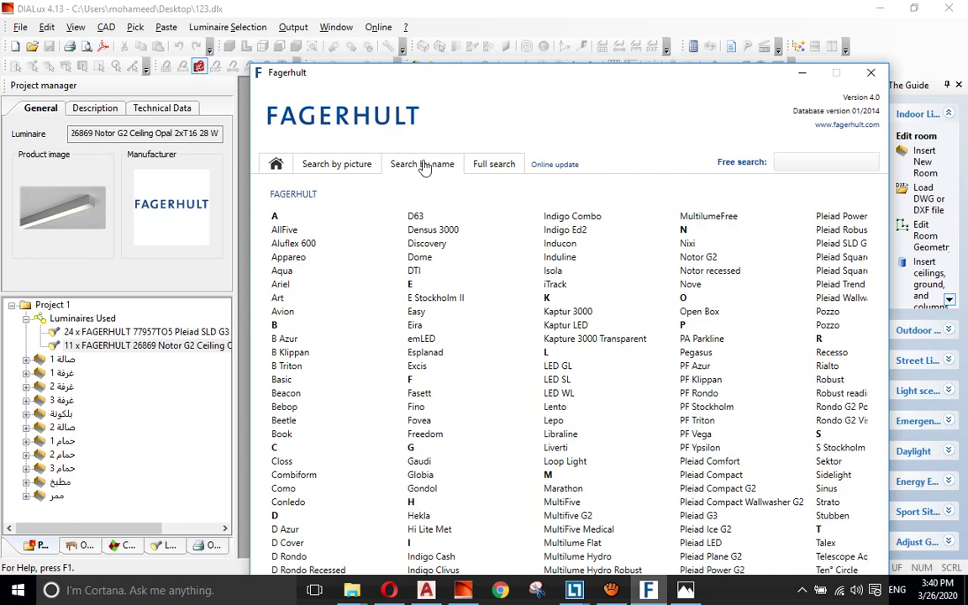
click(494, 167)
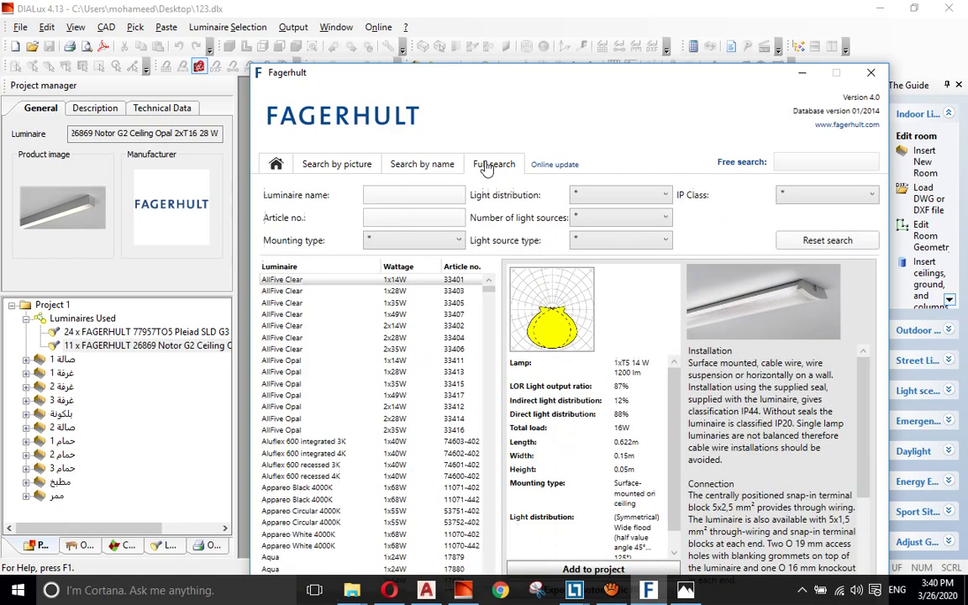
drag(409, 72, 418, 15)
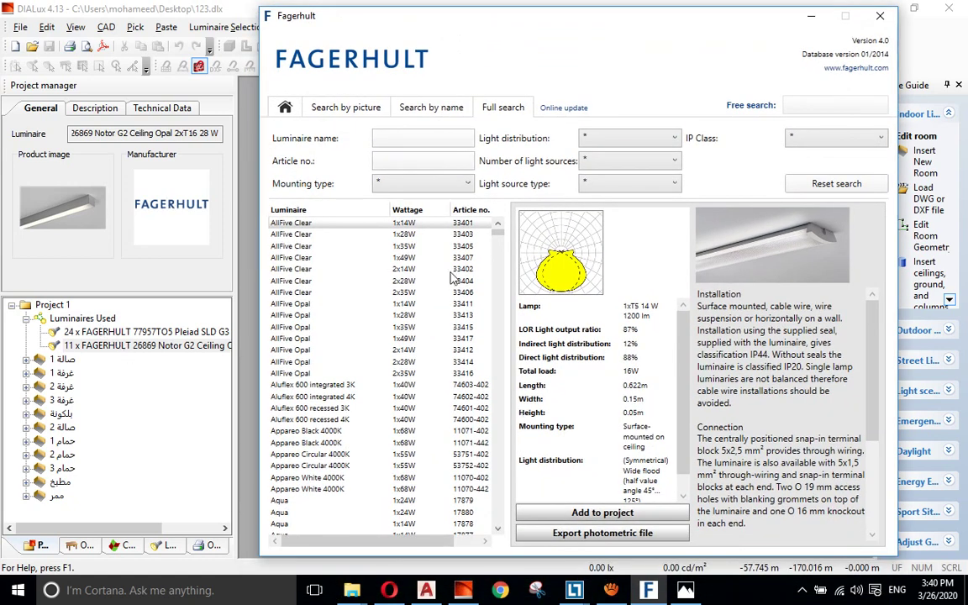
click(399, 140)
click(109, 471)
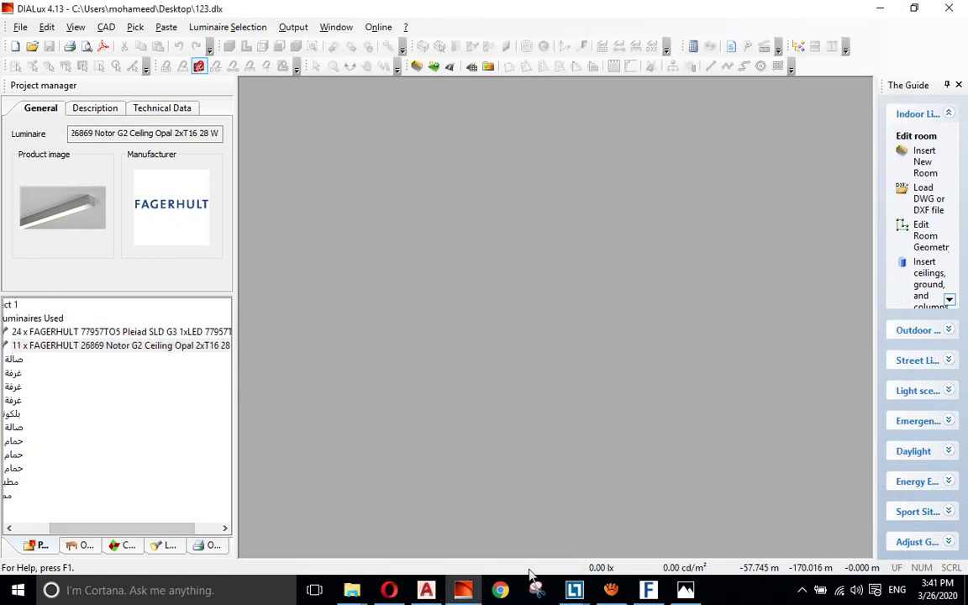
In the Fagerhult catalogue, select the Notor G2 Ceiling Opal luminaire.
click(650, 591)
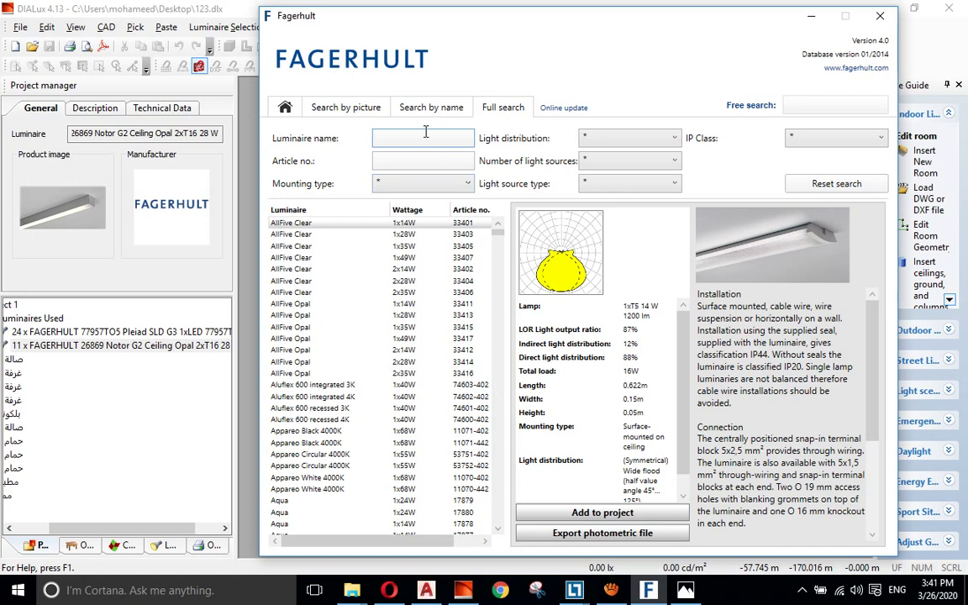
text(no)
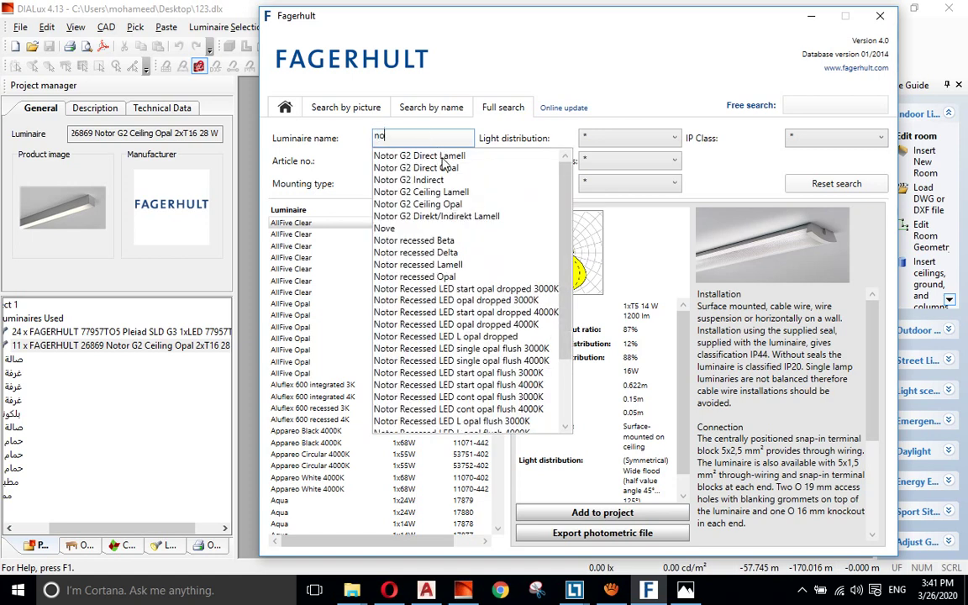
click(430, 205)
Filter by article number 26869 and review the single 2x28W surface-mounted luminaire's details.
click(416, 161)
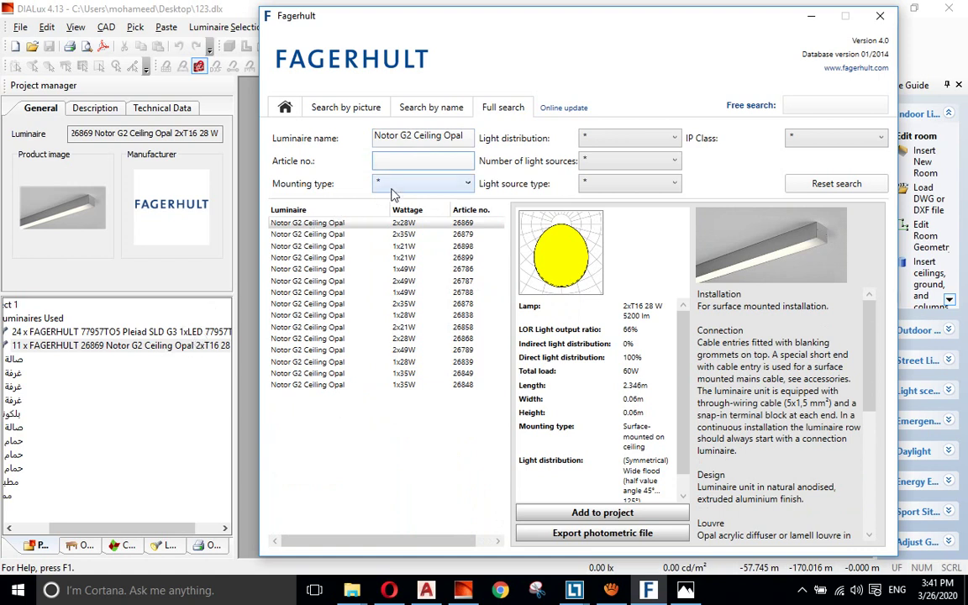
text(268)
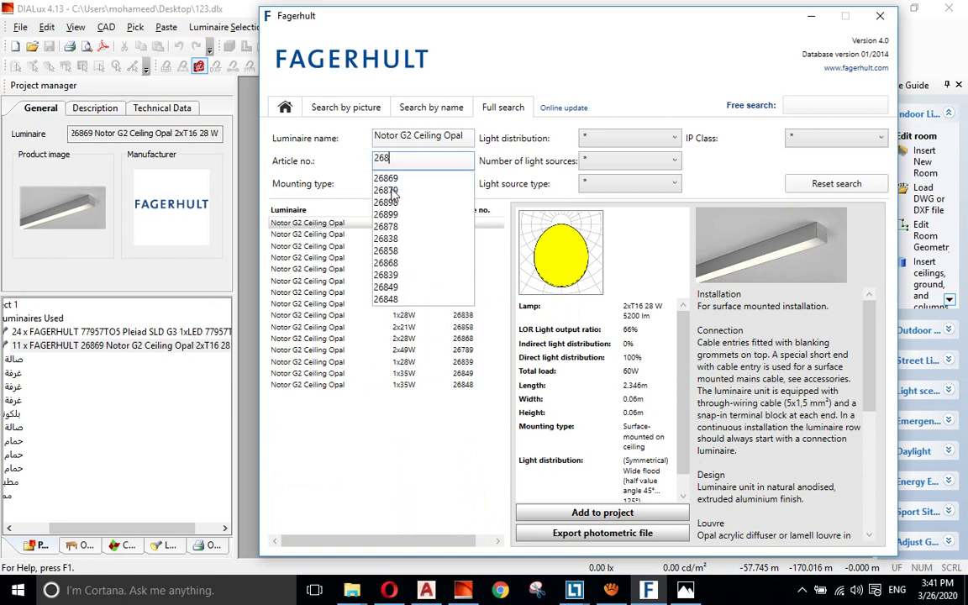
text(96)
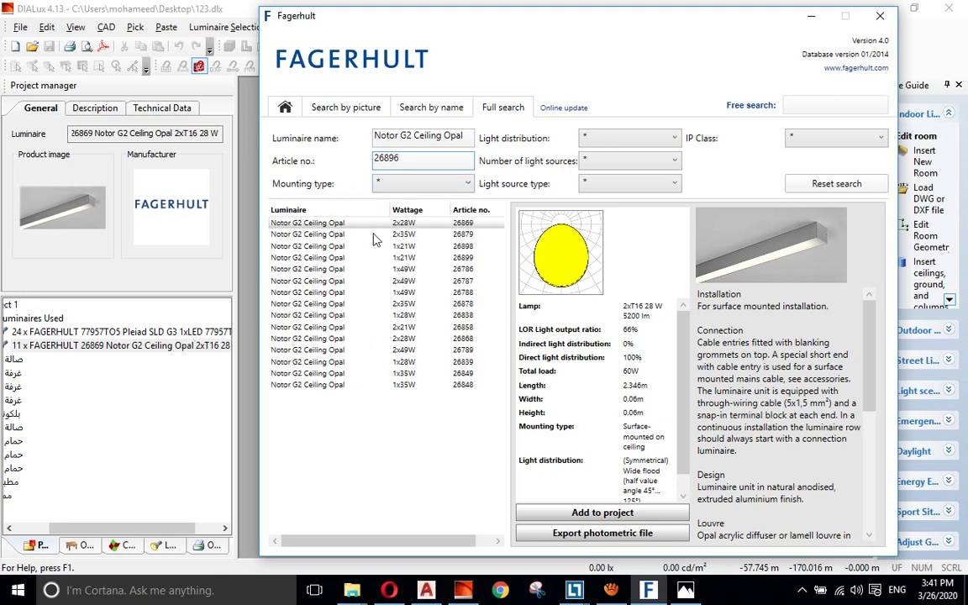
key(BackSpace)
key(BackSpace)
text(69)
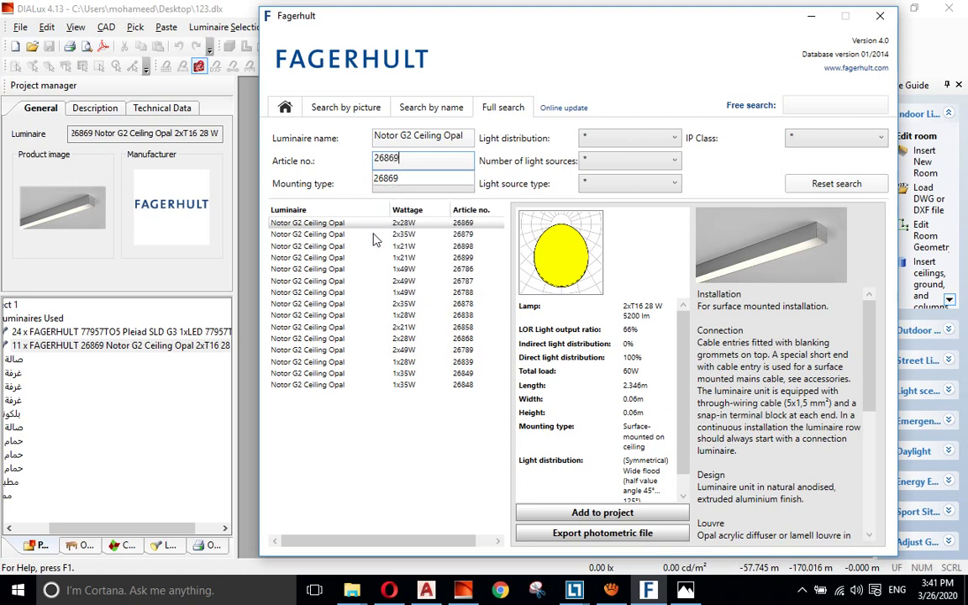
click(407, 184)
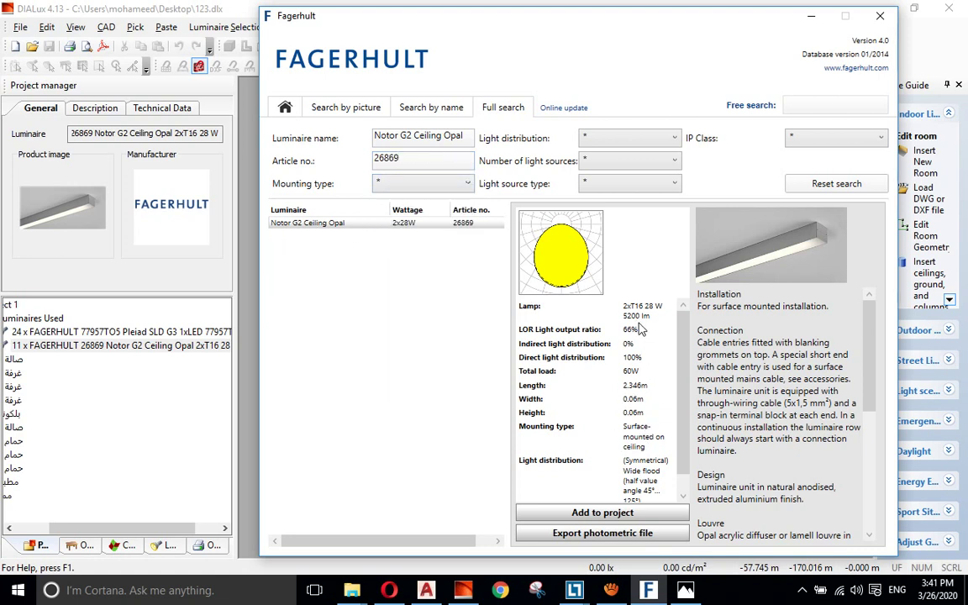
scroll(638, 430, down, 1)
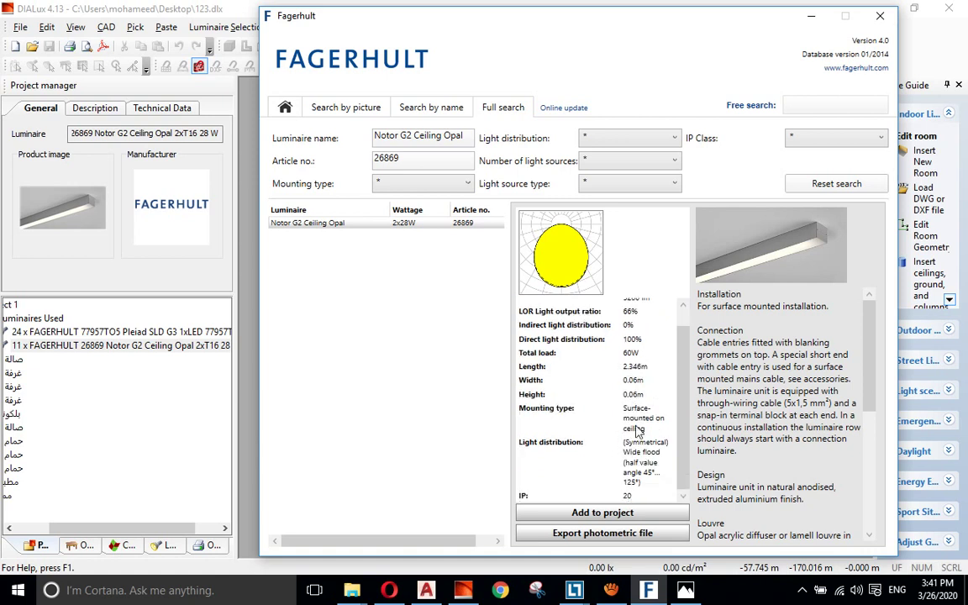
scroll(634, 501, up, 1)
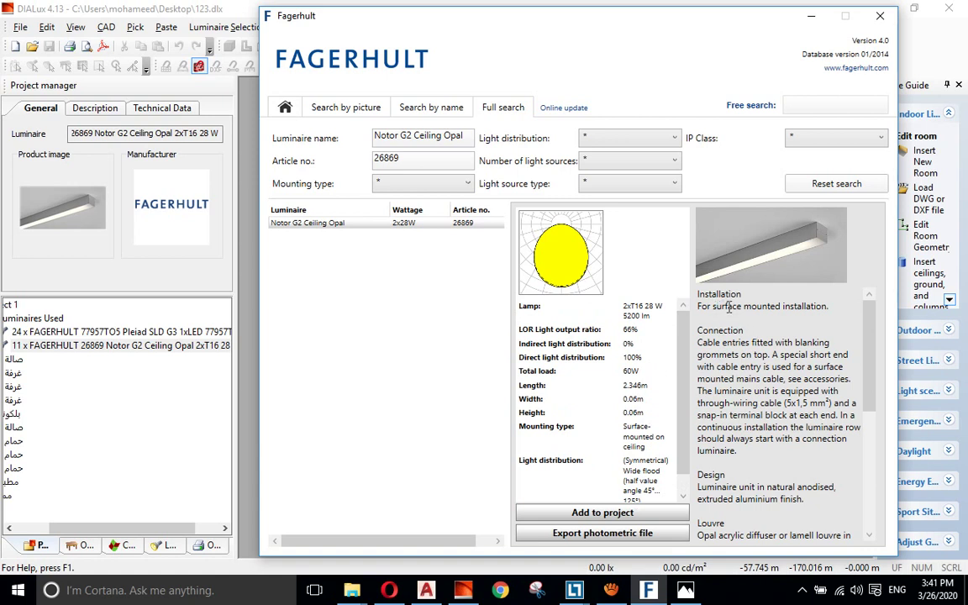
double_click(762, 306)
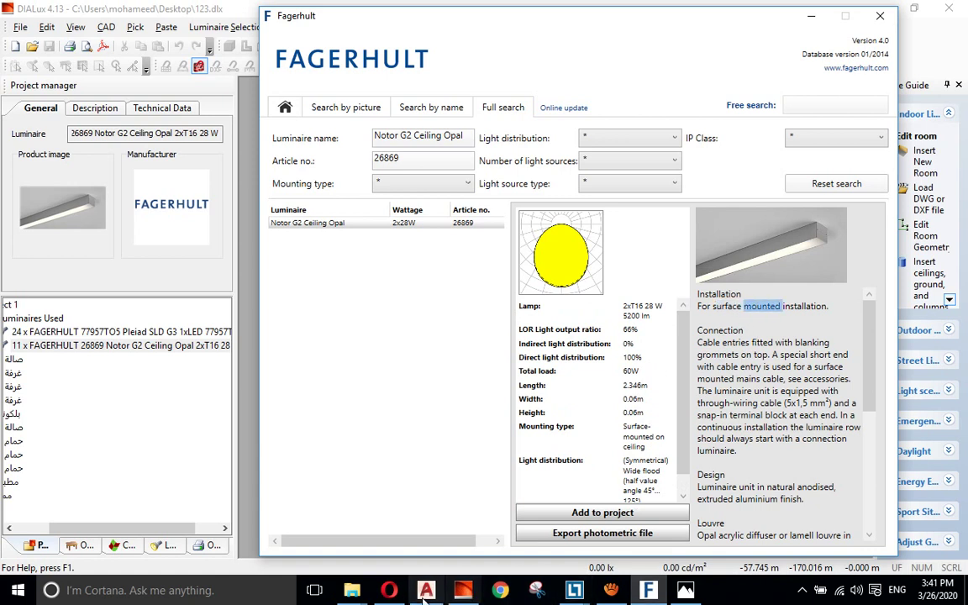
Return to the 1234.dwg electrical plan in AutoCAD and zoom across the drawing.
mouse_move(426, 589)
click(383, 487)
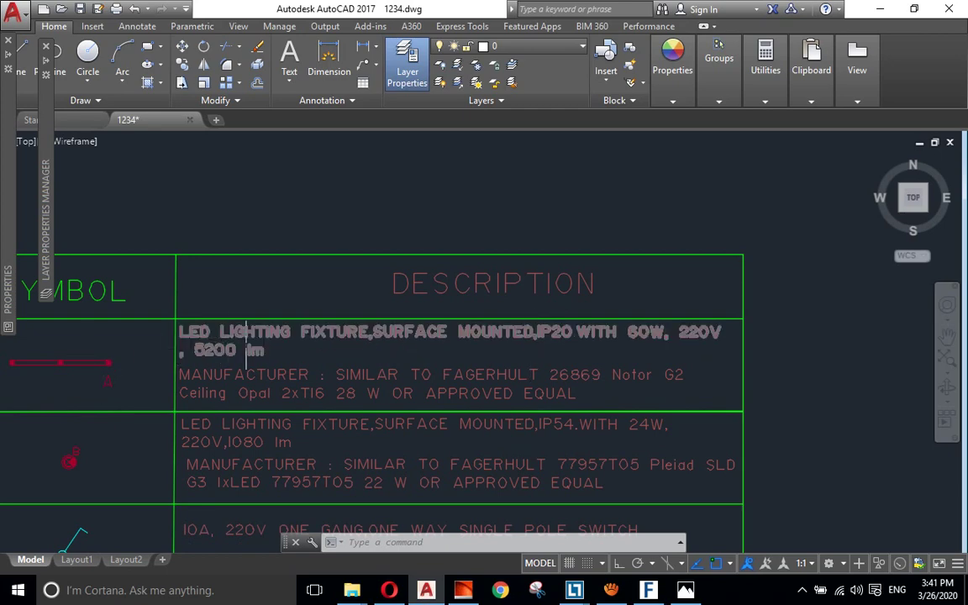
scroll(263, 375, down, 2)
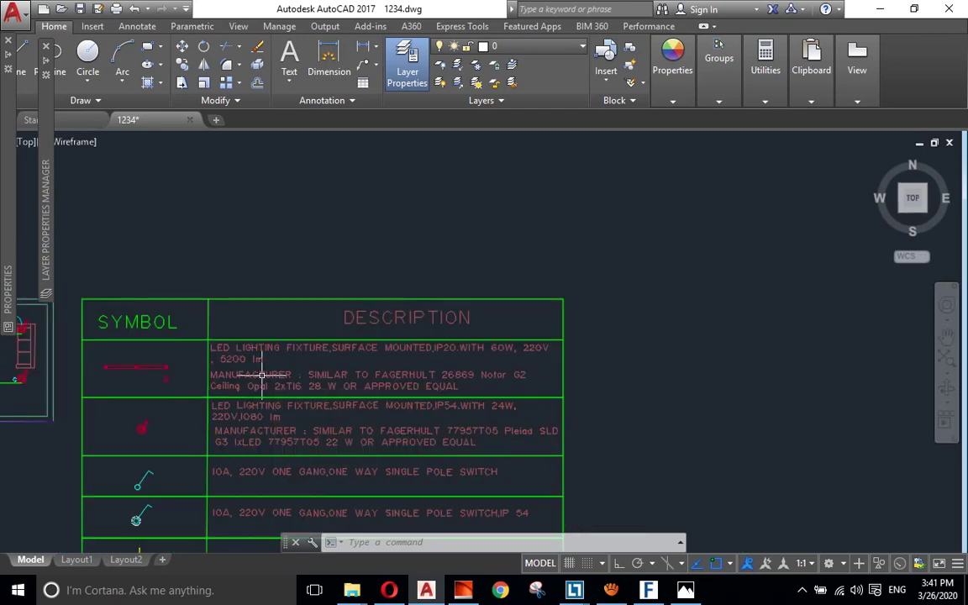
scroll(281, 371, down, 2)
scroll(218, 324, down, 1)
scroll(244, 336, up, 5)
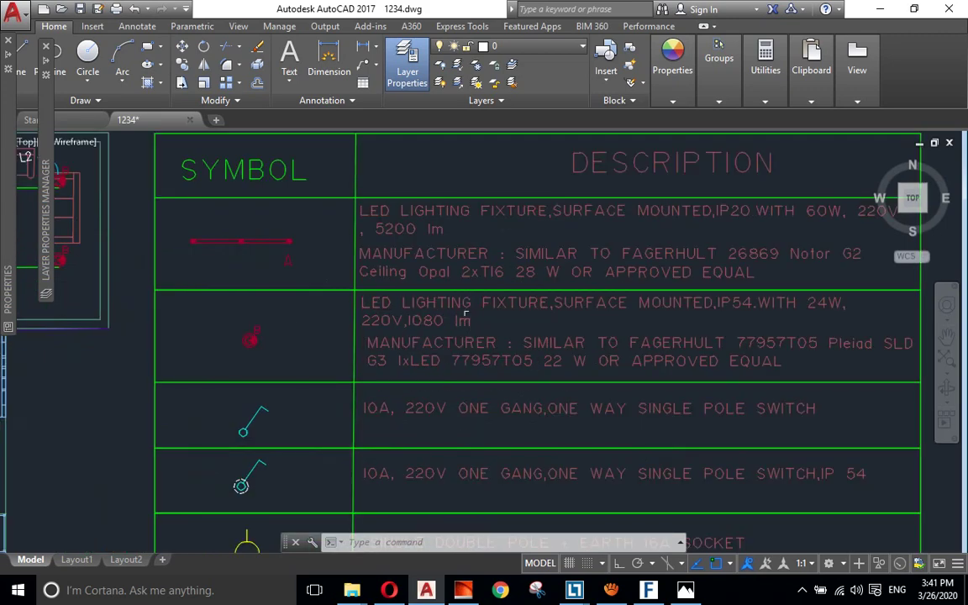
scroll(491, 322, down, 2)
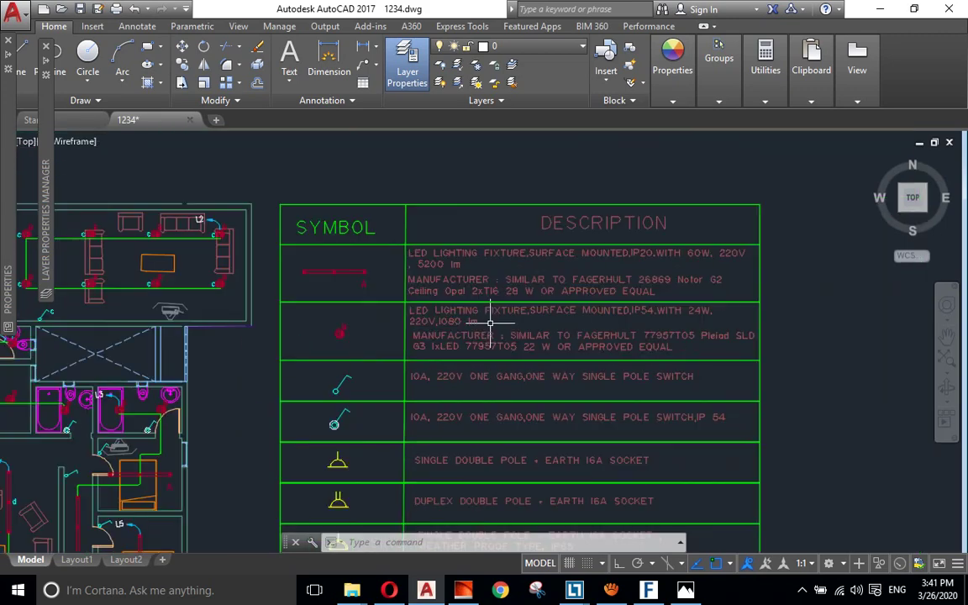
scroll(521, 325, down, 2)
middle_drag(525, 325, 600, 328)
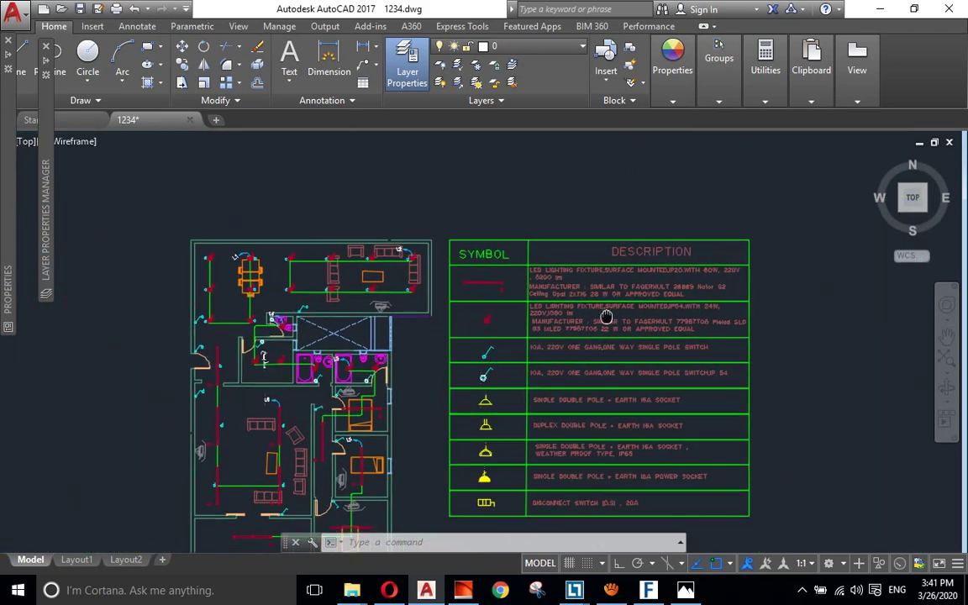
Pan and zoom to the legend table's first LED fixture row beside the floor plan.
scroll(310, 355, up, 3)
scroll(310, 355, up, 3)
scroll(310, 355, down, 3)
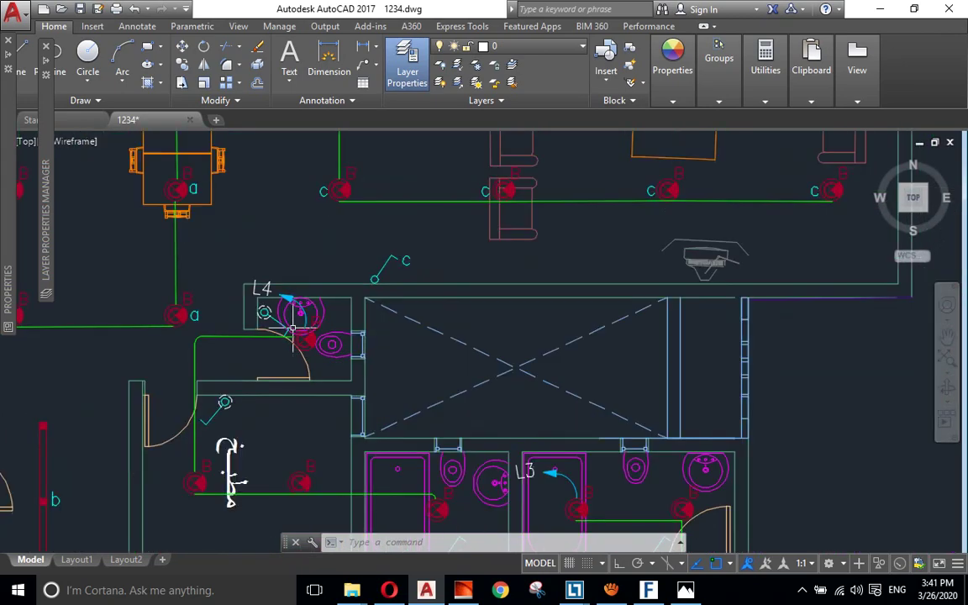
scroll(310, 355, down, 3)
middle_drag(453, 336, 204, 290)
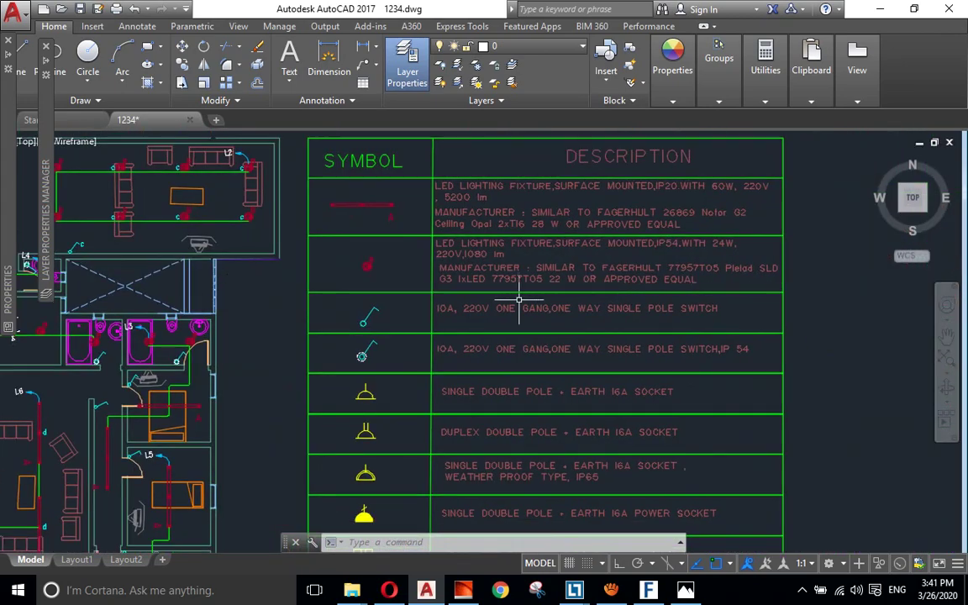
scroll(467, 269, up, 2)
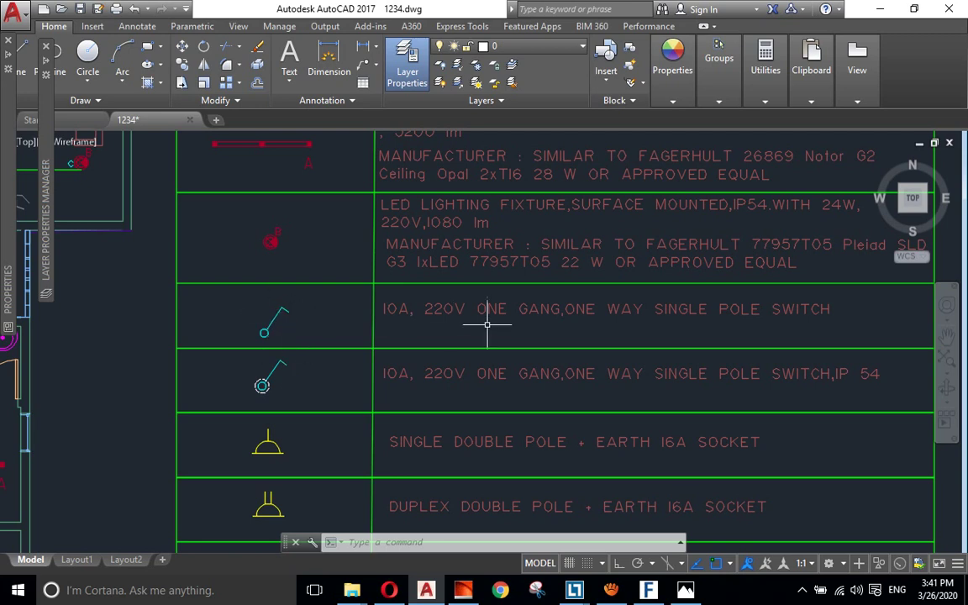
middle_drag(492, 327, 410, 329)
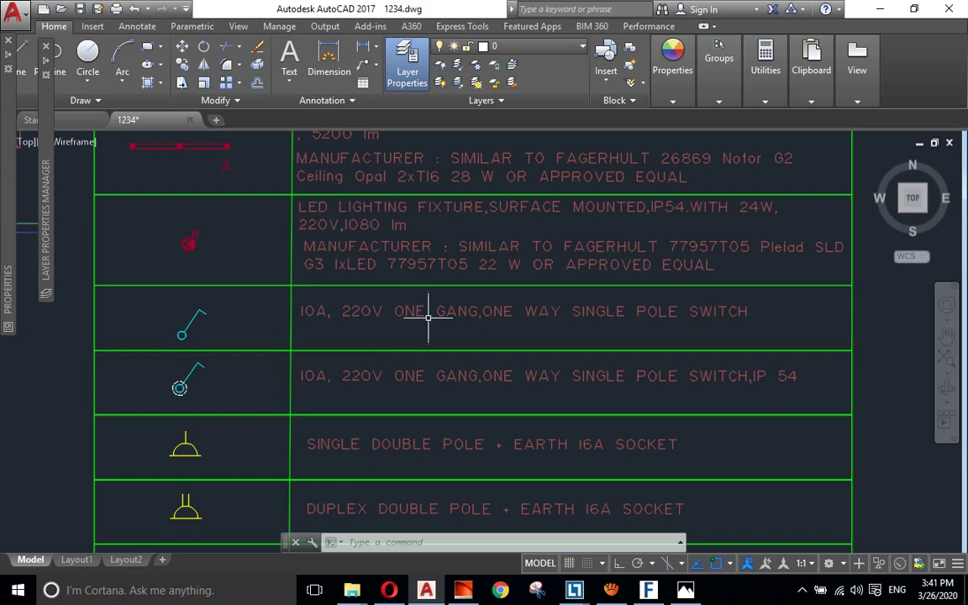
scroll(475, 319, down, 2)
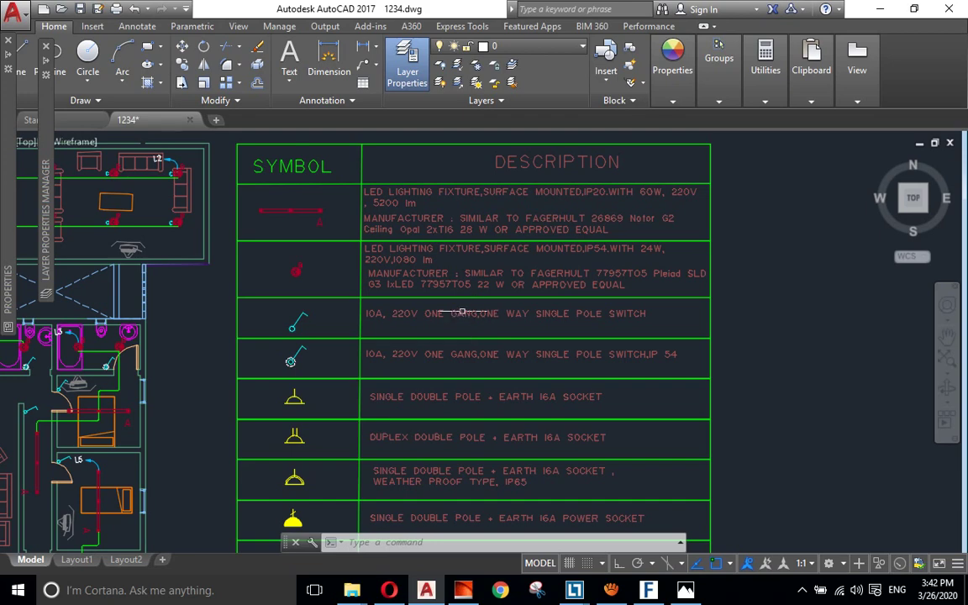
scroll(531, 326, up, 2)
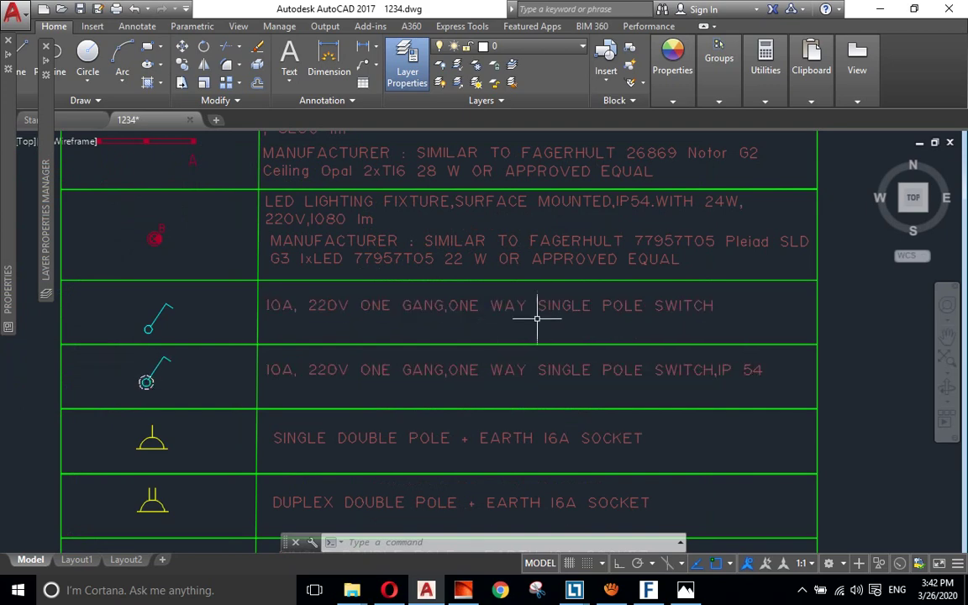
scroll(511, 330, down, 6)
scroll(457, 361, up, 2)
scroll(353, 395, up, 3)
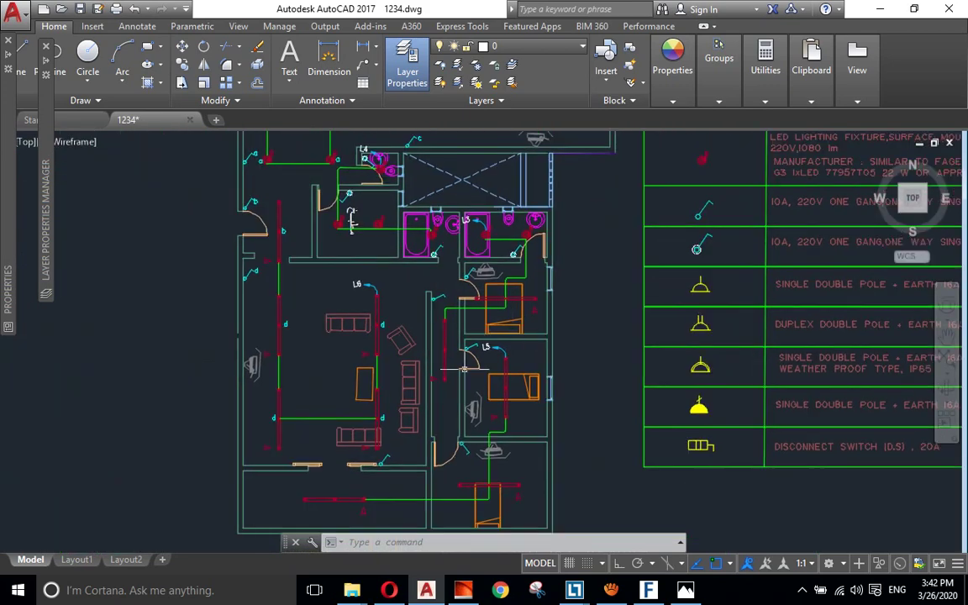
scroll(421, 370, up, 2)
scroll(424, 370, up, 1)
scroll(427, 379, up, 2)
scroll(427, 378, down, 3)
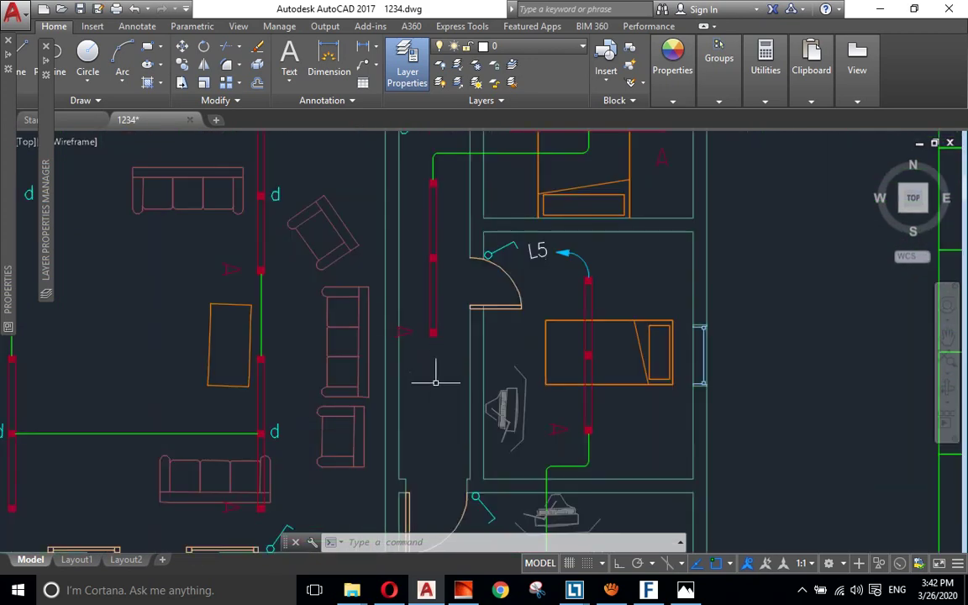
scroll(393, 344, down, 1)
scroll(427, 229, down, 2)
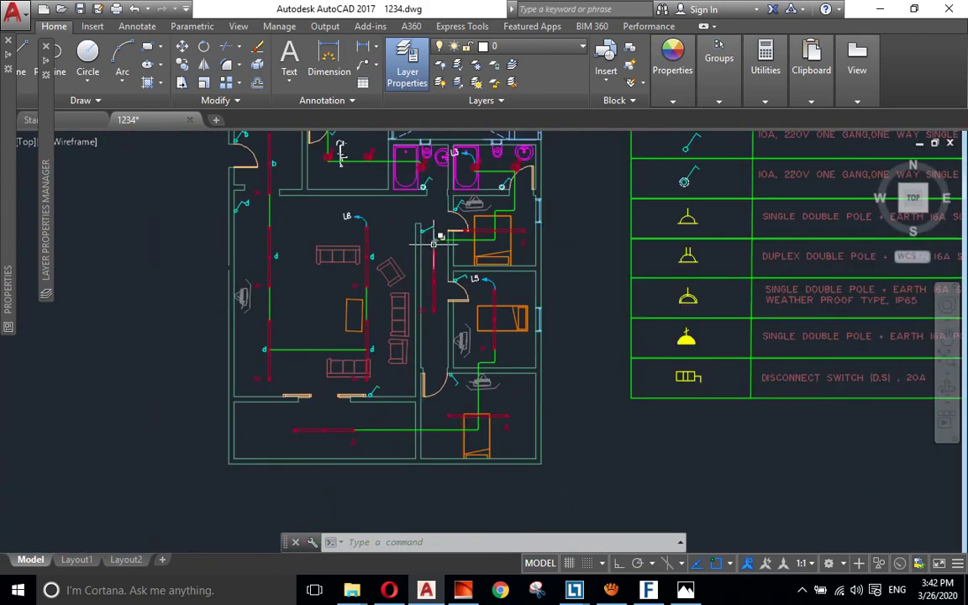
middle_drag(438, 289, 445, 345)
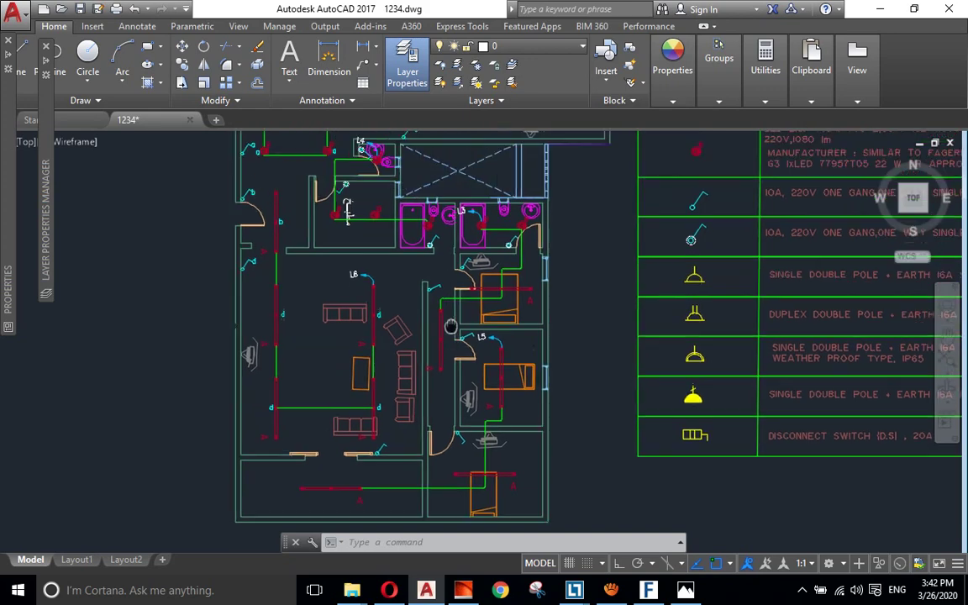
scroll(504, 236, down, 2)
scroll(504, 235, down, 2)
scroll(507, 228, up, 2)
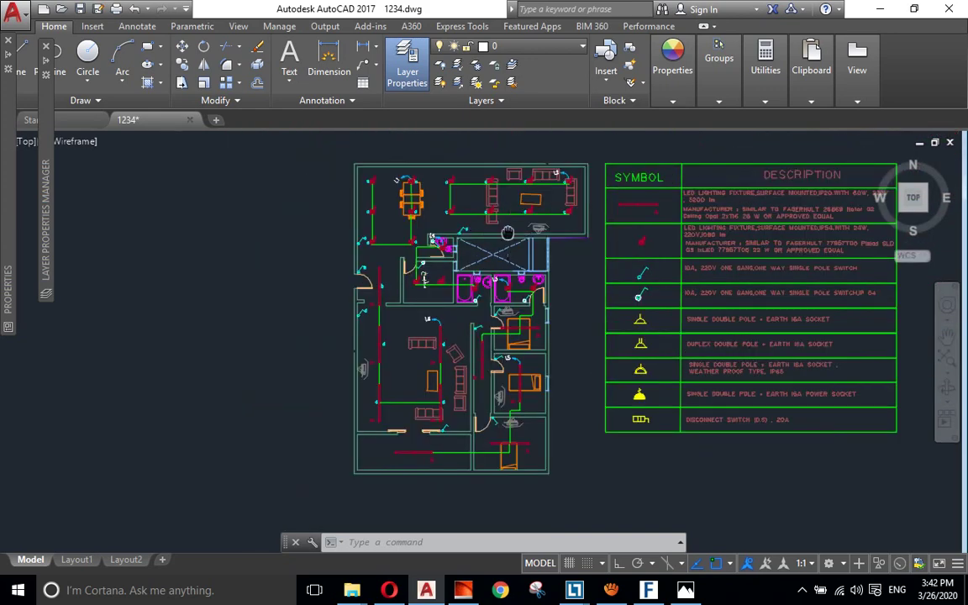
mouse_move(508, 228)
middle_down()
mouse_move(512, 267)
mouse_move(475, 177)
middle_up()
scroll(472, 241, up, 5)
scroll(472, 241, down, 3)
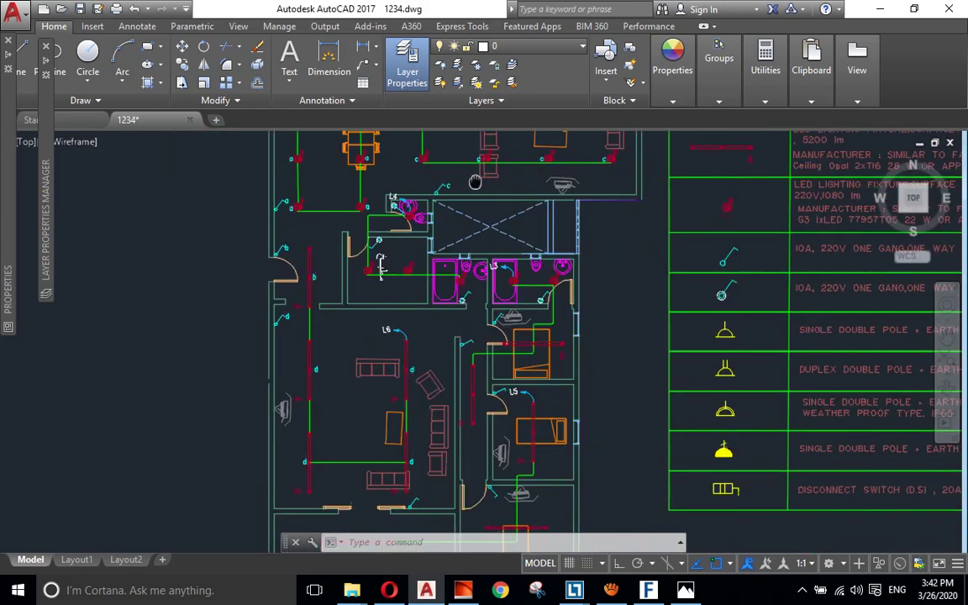
mouse_move(477, 530)
middle_down()
mouse_move(475, 320)
mouse_move(454, 386)
middle_up()
scroll(442, 292, up, 2)
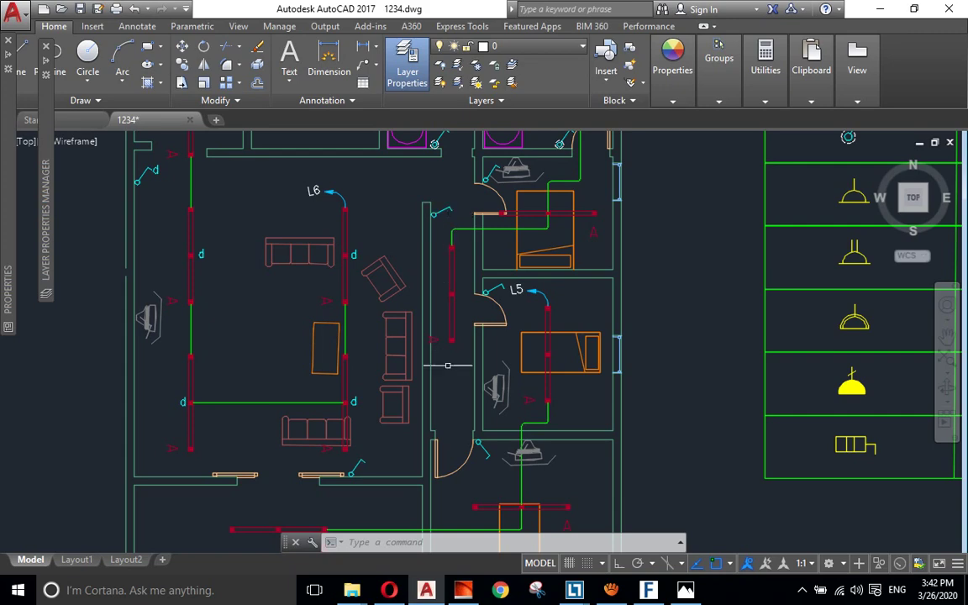
scroll(474, 334, down, 2)
scroll(474, 334, up, 3)
mouse_move(584, 253)
middle_down()
mouse_move(568, 371)
mouse_move(540, 445)
middle_up()
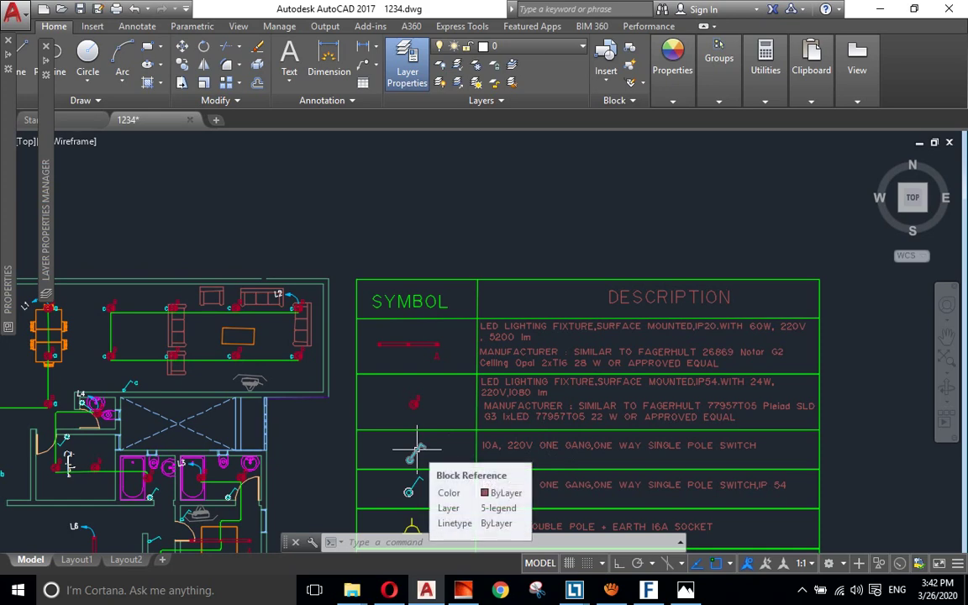
scroll(502, 398, down, 2)
middle_drag(550, 478, 561, 350)
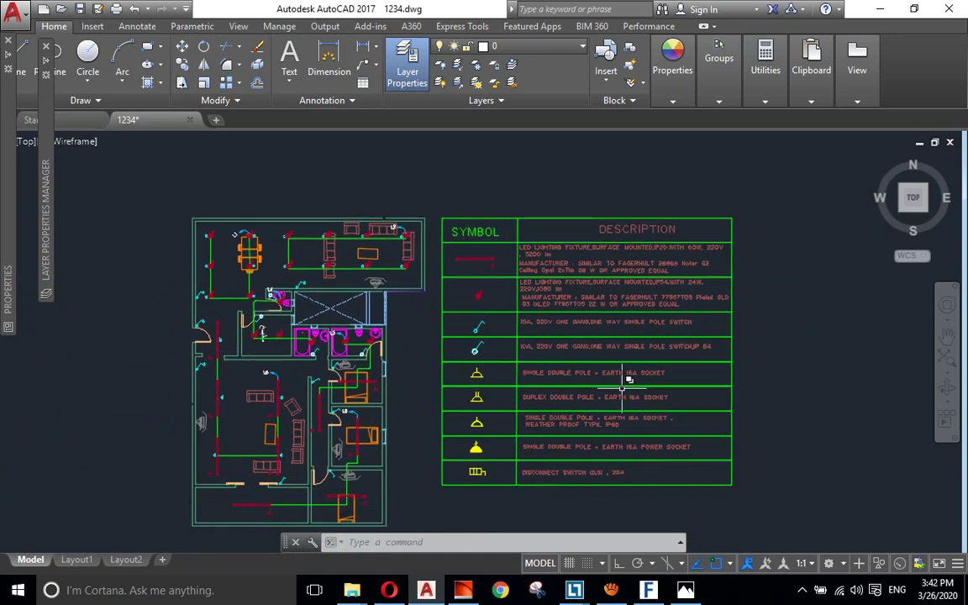